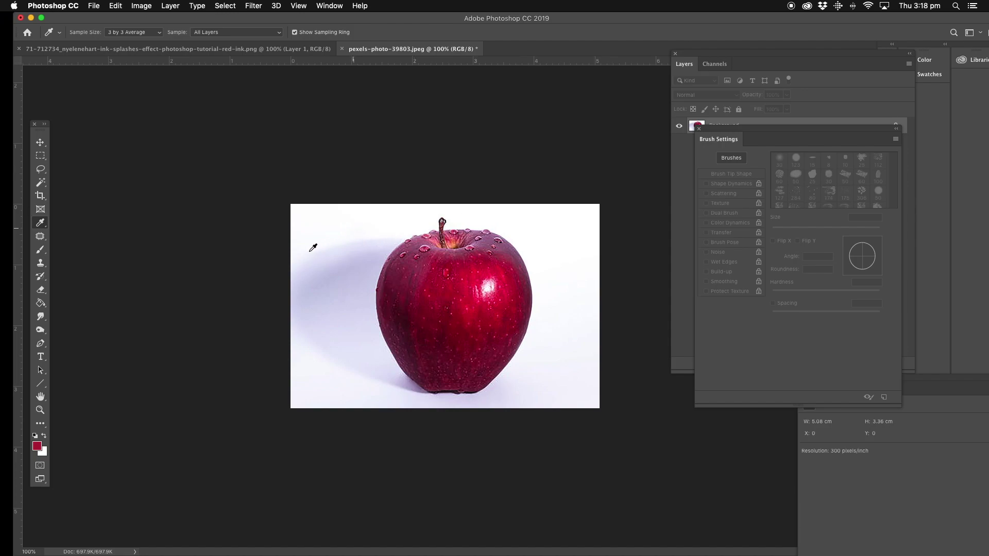
# Set the foreground colour to near-white (feffff) by sampling the background of the apple photo
pyautogui.click(372, 221)
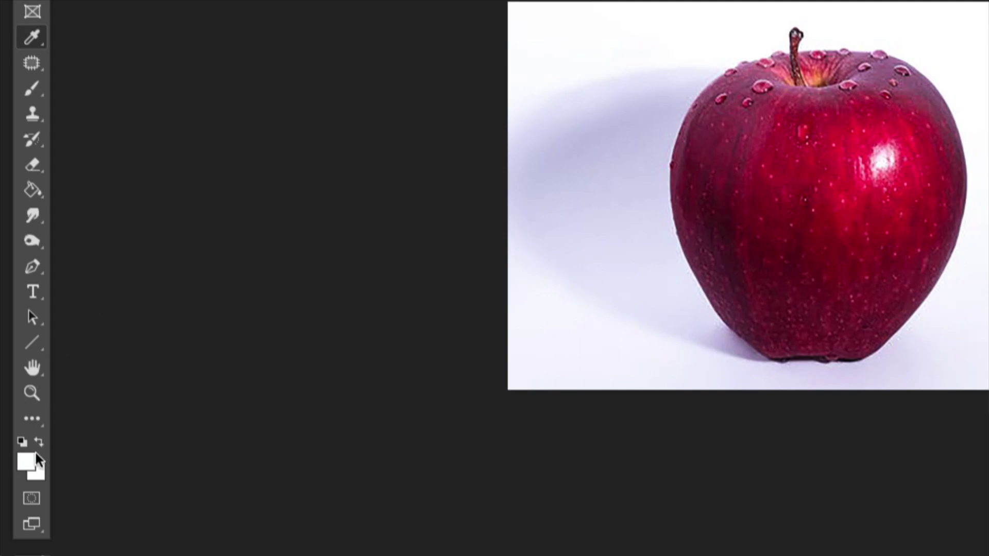
pyautogui.click(34, 457)
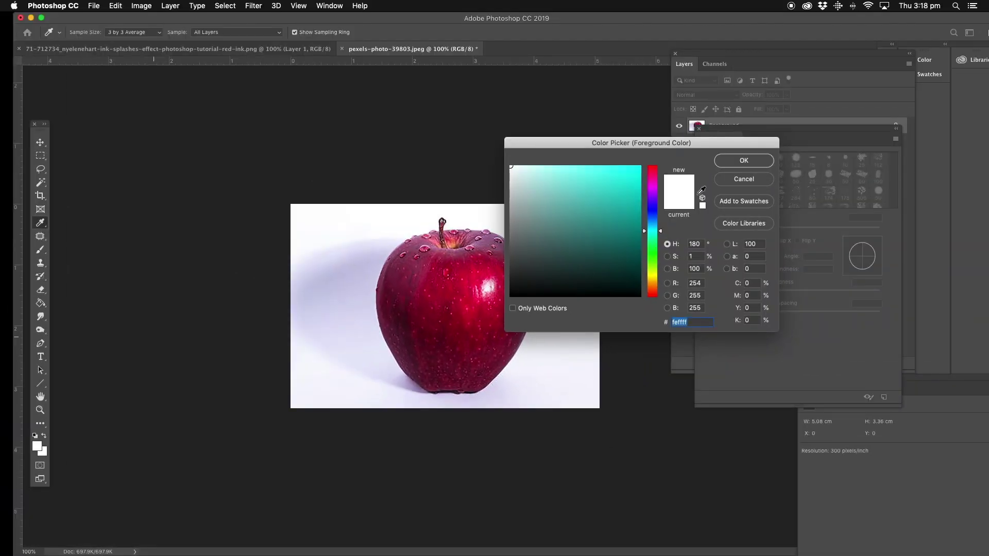
pyautogui.click(863, 120)
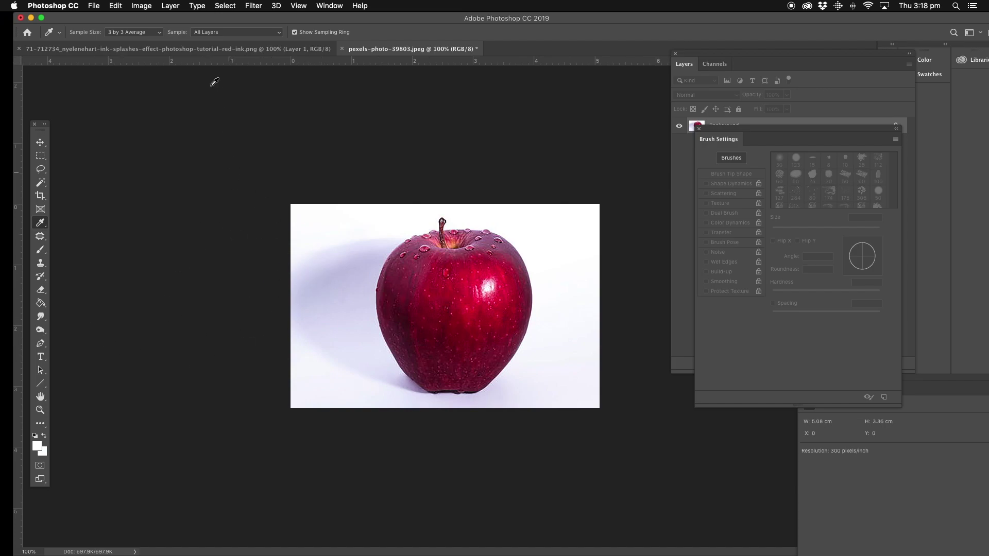
# Widen the apple photo's canvas to 8 cm, keeping the image anchored in the centre
pyautogui.click(142, 6)
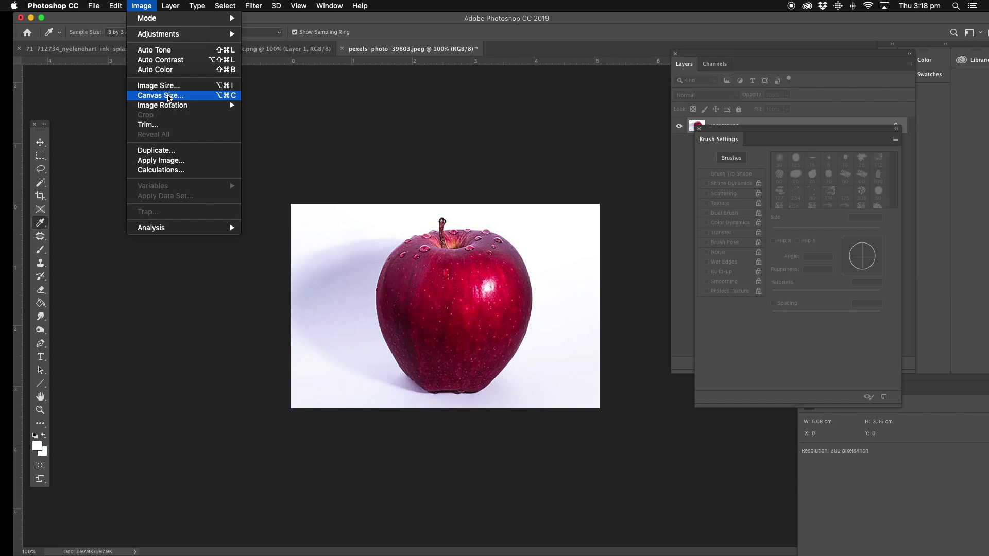
pyautogui.click(160, 96)
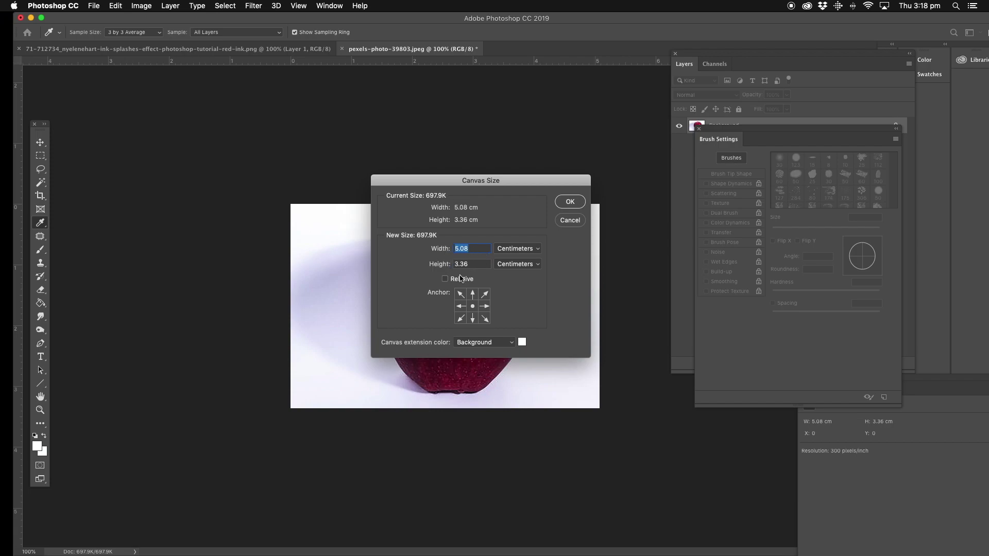
pyautogui.write('8')
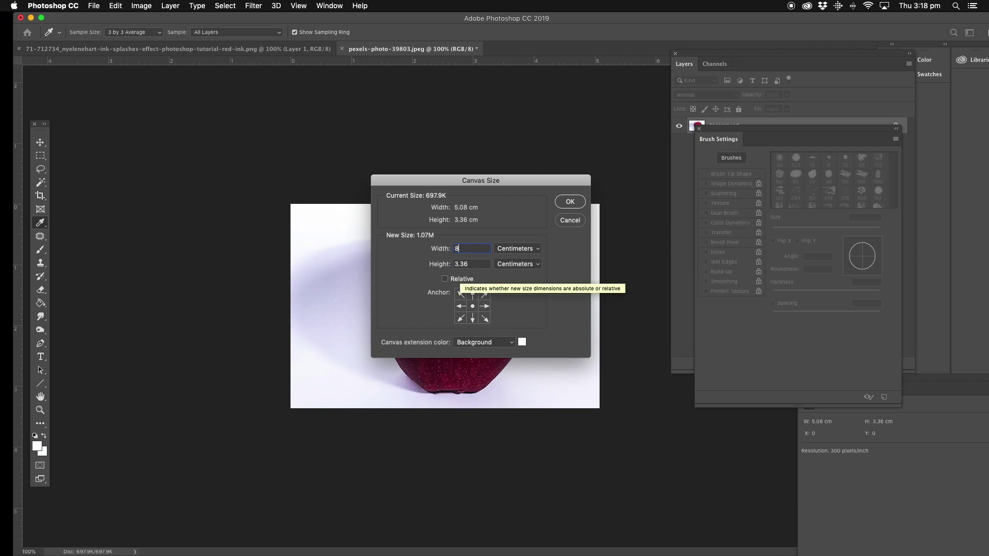
pyautogui.click(564, 200)
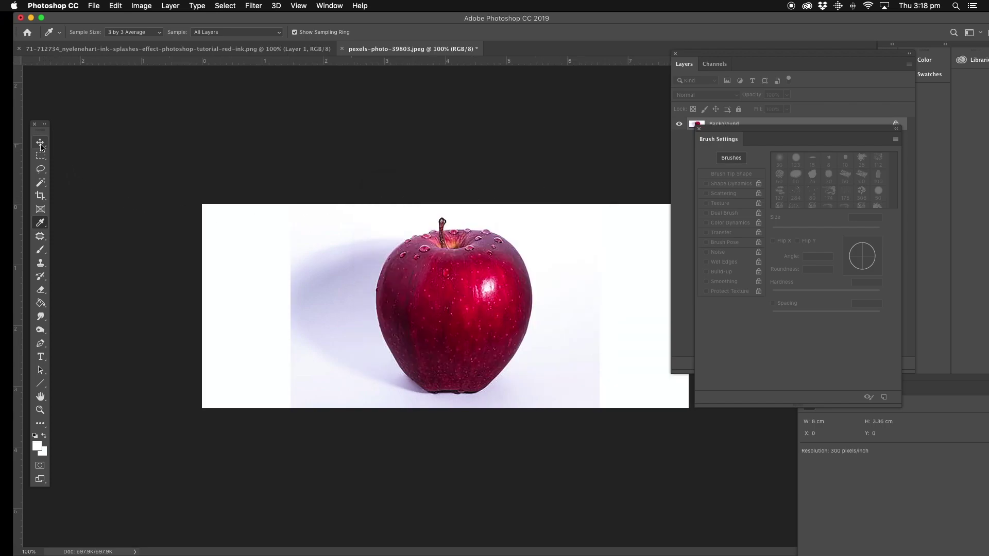
# Duplicate the Background layer with its default name and hide the original Background layer
pyautogui.click(684, 217)
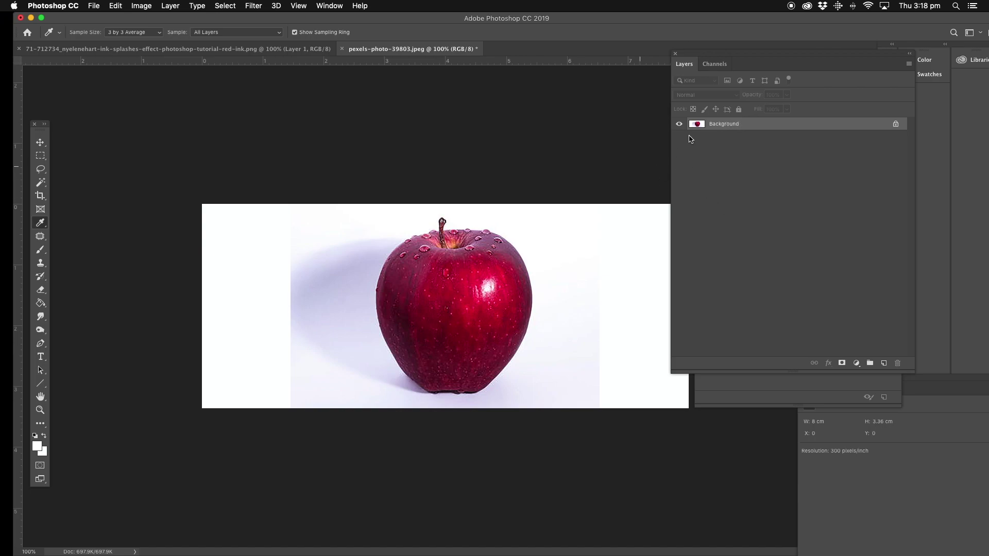
pyautogui.rightClick(742, 129)
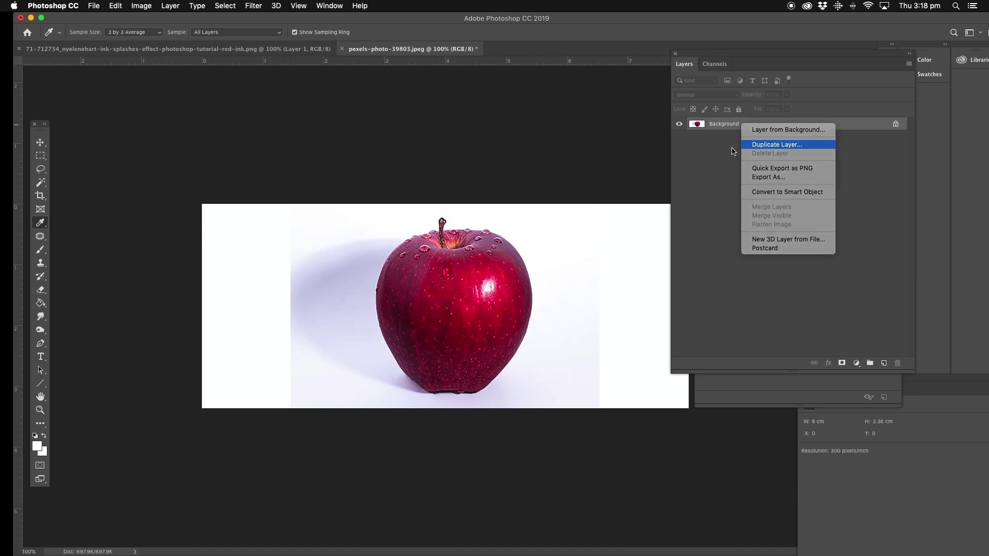
pyautogui.click(768, 145)
pyautogui.click(575, 237)
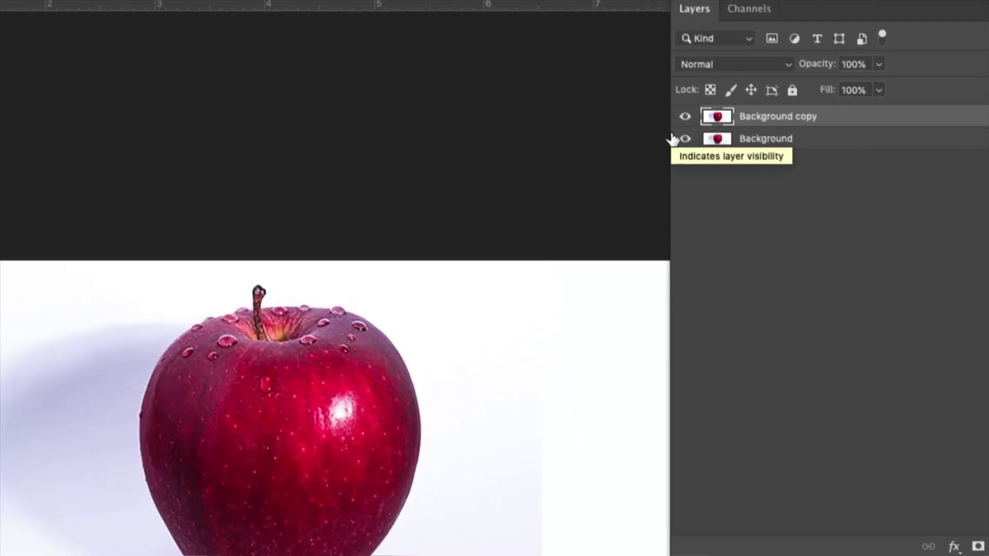
pyautogui.click(685, 140)
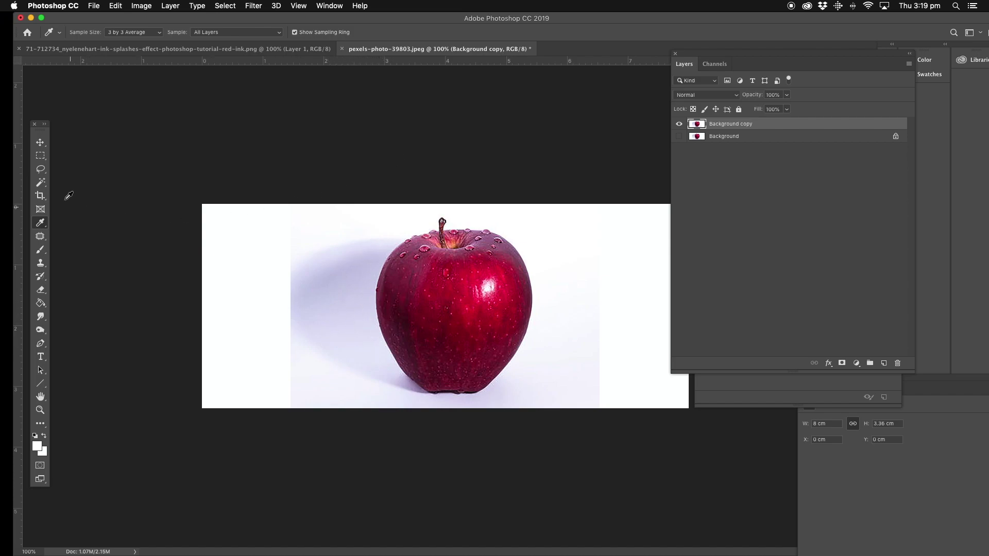
# Select the bluish backdrop and shadow around the apple with the Magic Wand and cut them, including the patch by the apple's lower left
pyautogui.click(41, 185)
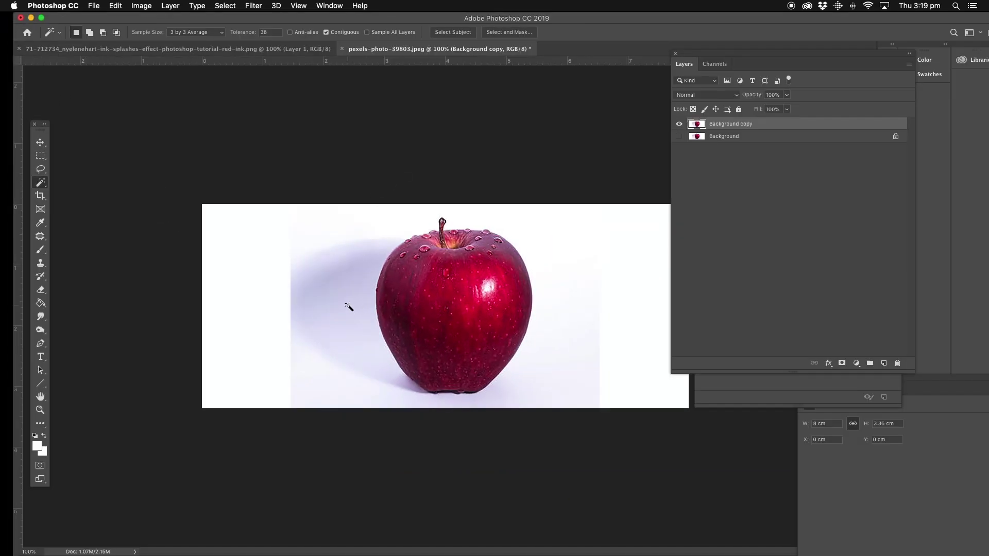
pyautogui.click(349, 305)
pyautogui.click(117, 6)
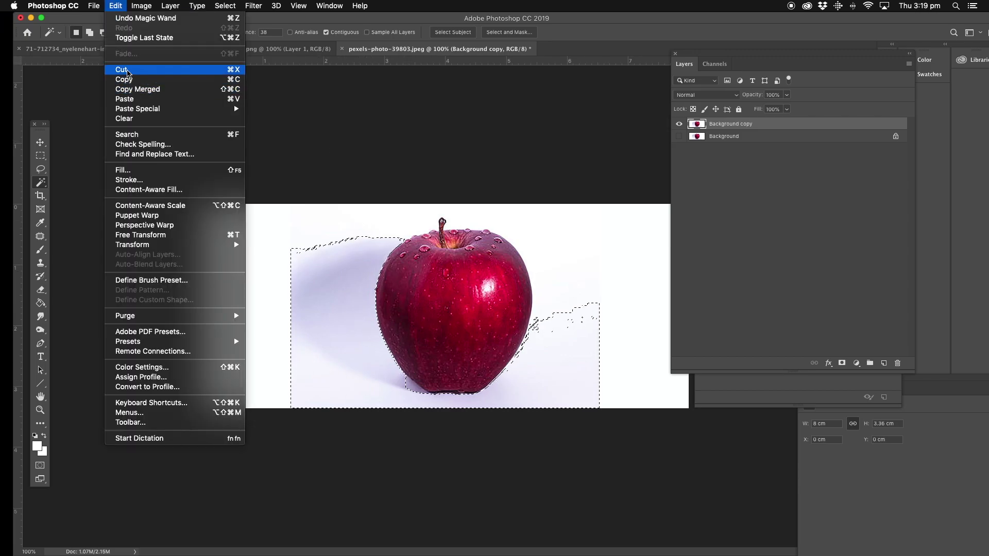
pyautogui.click(122, 69)
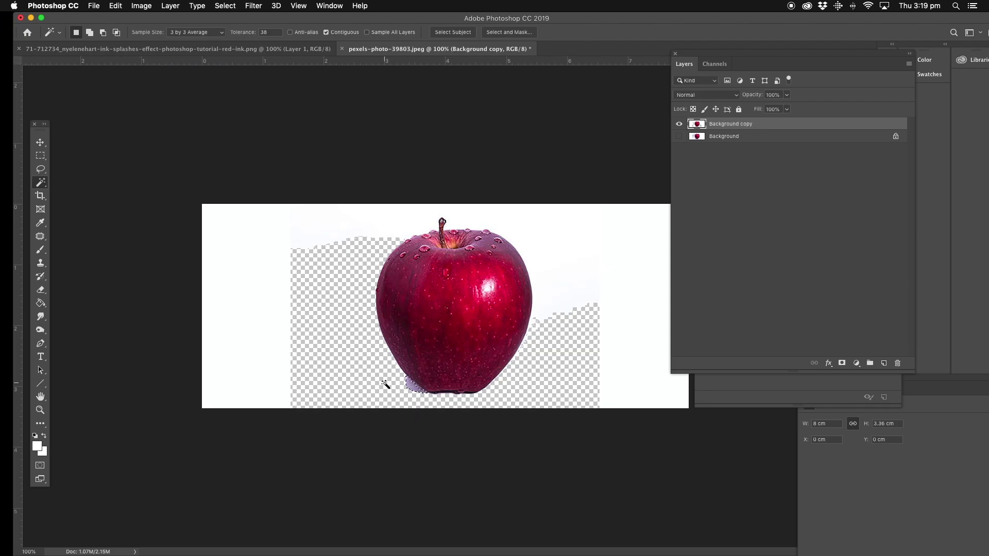
pyautogui.click(116, 5)
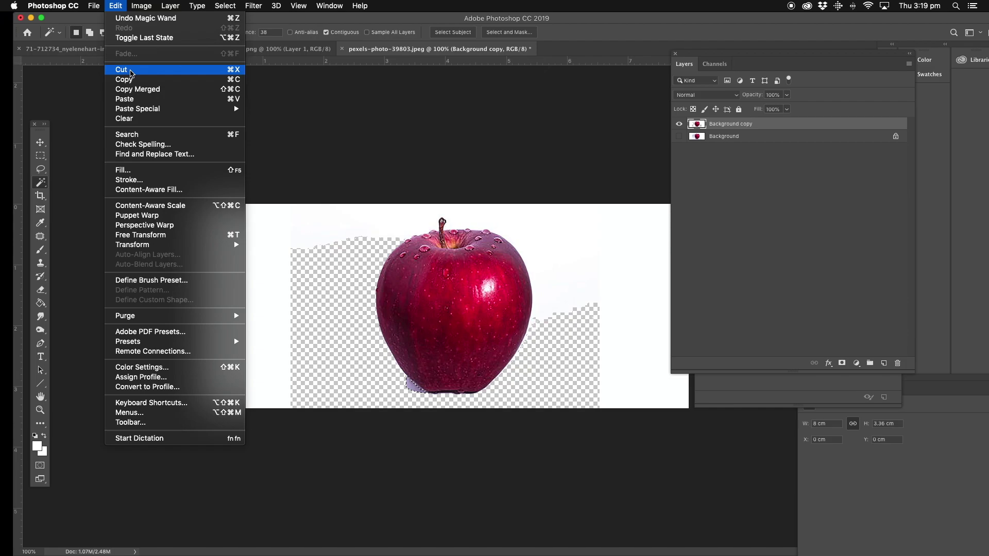
pyautogui.click(141, 68)
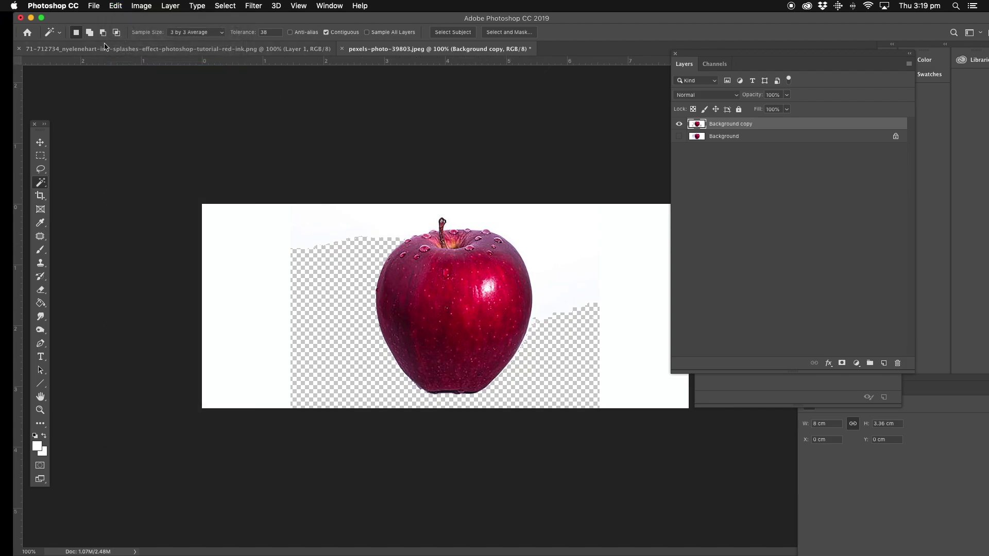
# Flatten the image and discard the hidden layer
pyautogui.click(173, 7)
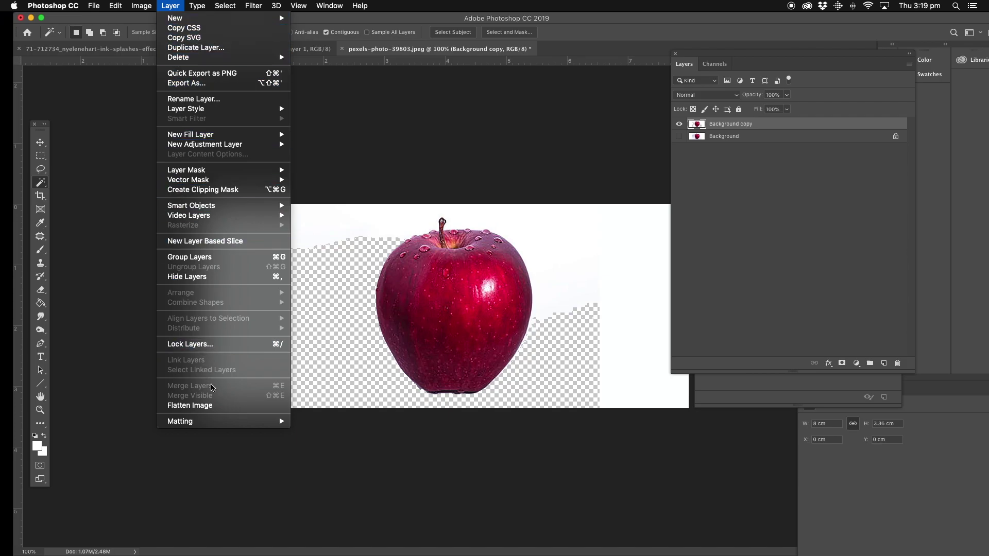
pyautogui.click(189, 405)
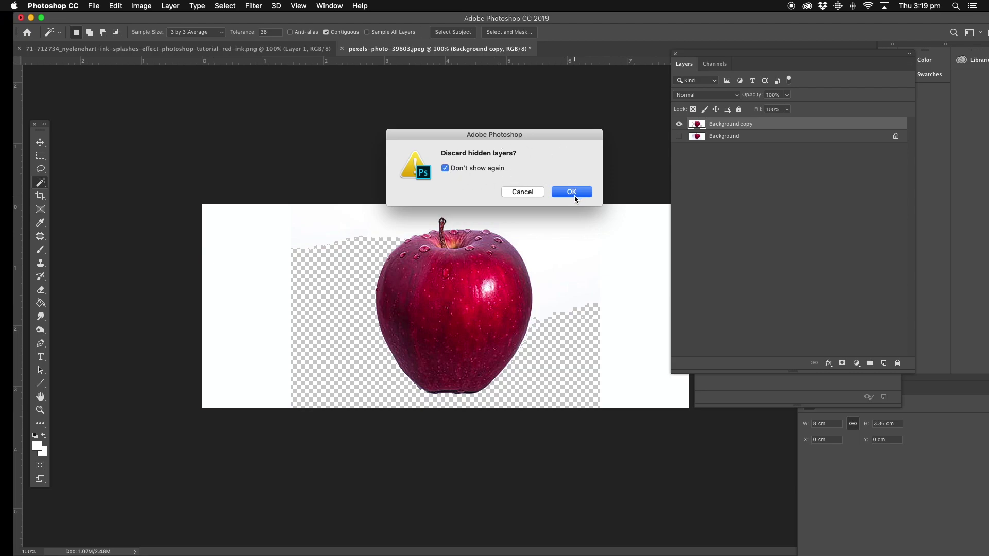
pyautogui.click(574, 194)
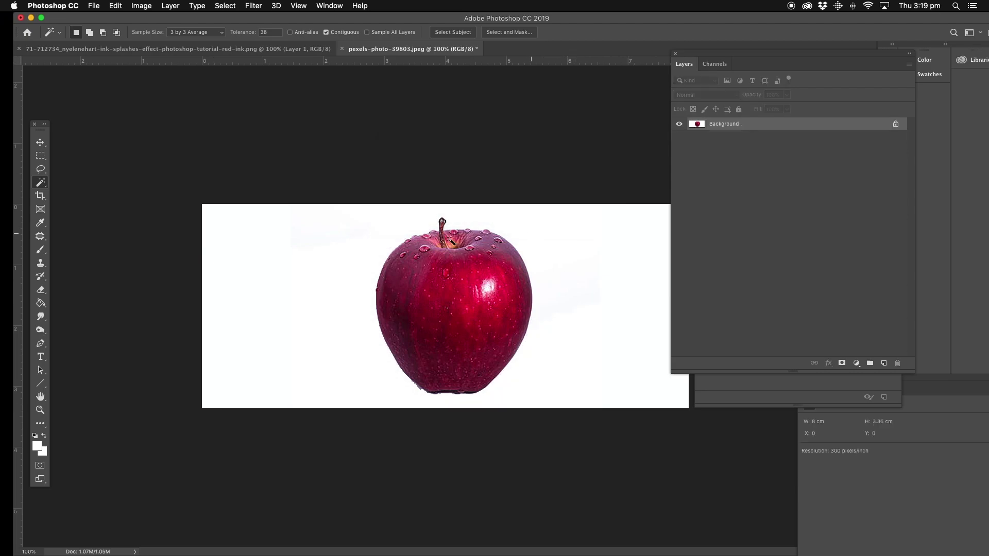
# Enclose the apple in a rectangular marquee, unlock the Background layer, and move the selected apple about 1.7 cm to the right
pyautogui.click(41, 157)
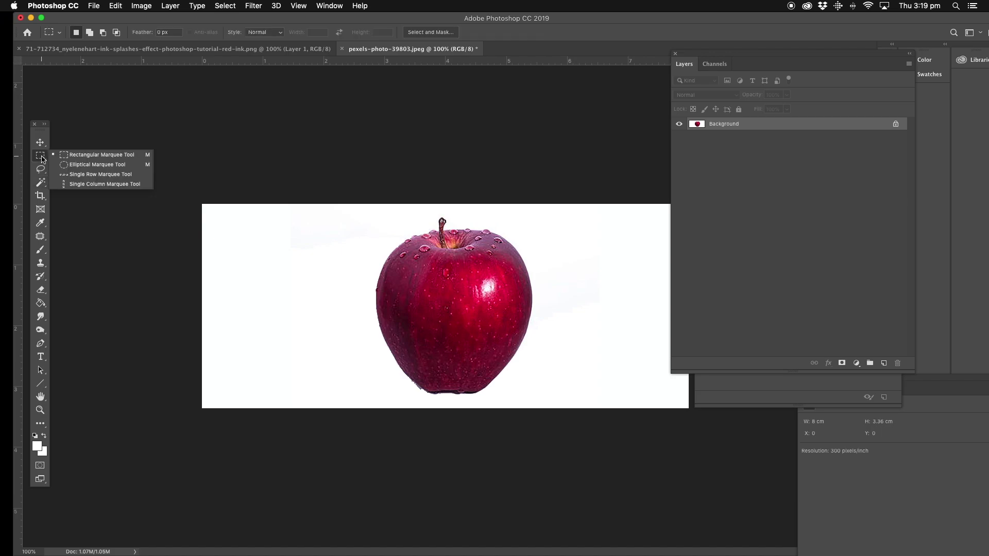
pyautogui.click(105, 156)
pyautogui.moveTo(355, 201); pyautogui.dragTo(541, 412)
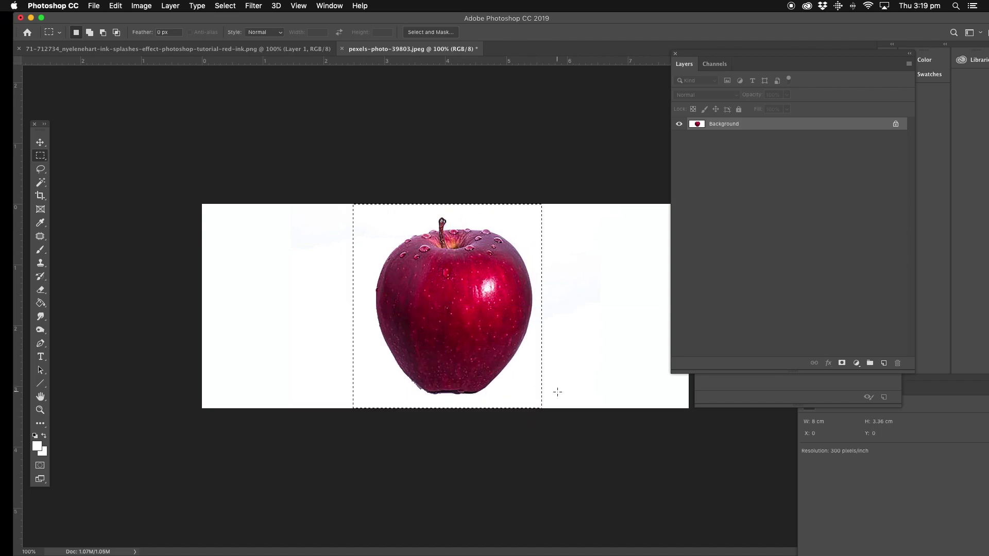
pyautogui.click(40, 143)
pyautogui.click(80, 142)
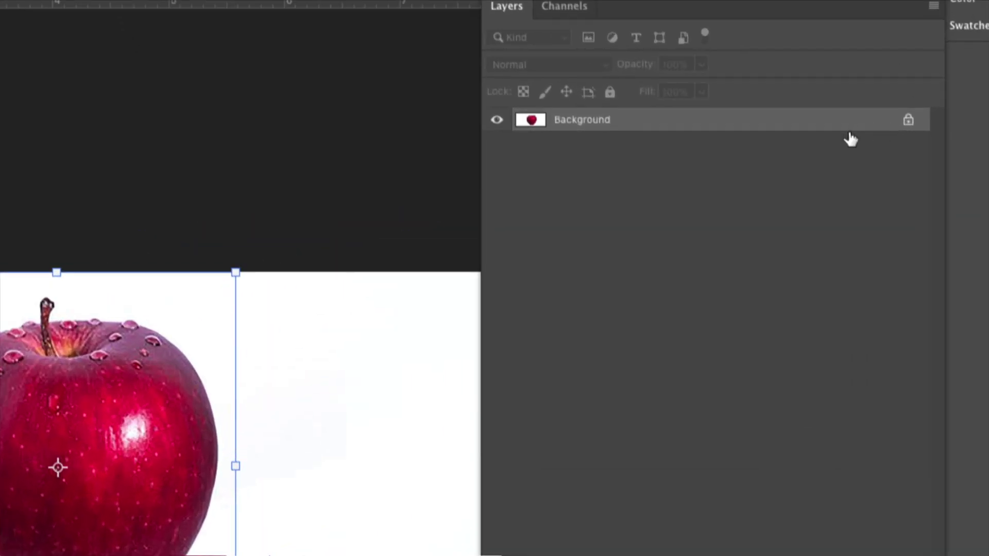
pyautogui.click(908, 119)
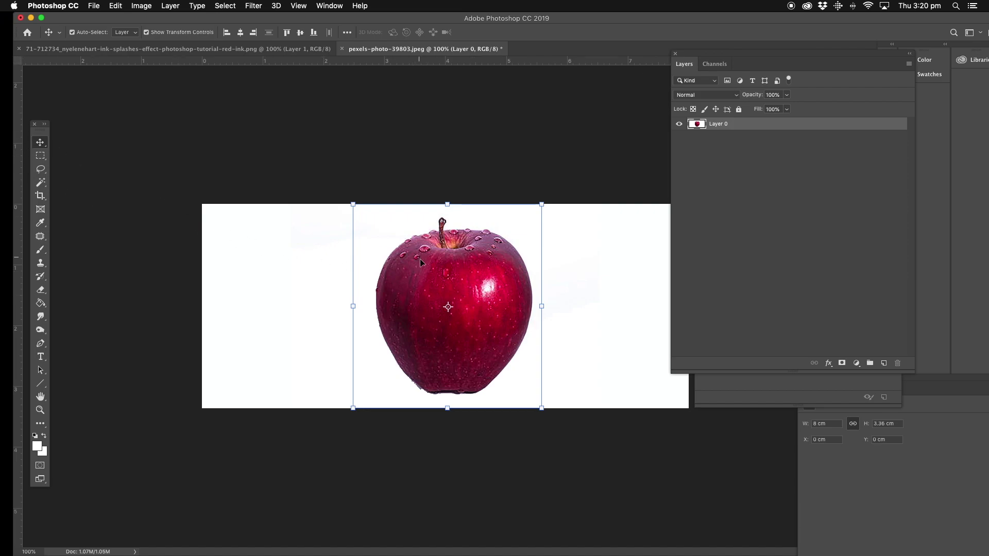
pyautogui.moveTo(437, 273); pyautogui.dragTo(530, 271)
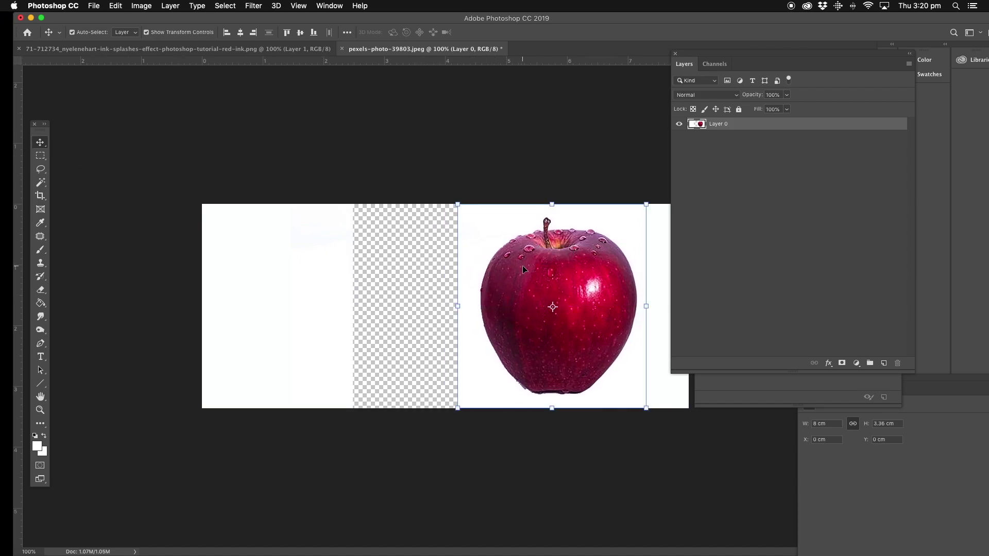
# Deselect the apple area and flatten the image to fill the transparent gap with white
pyautogui.click(42, 170)
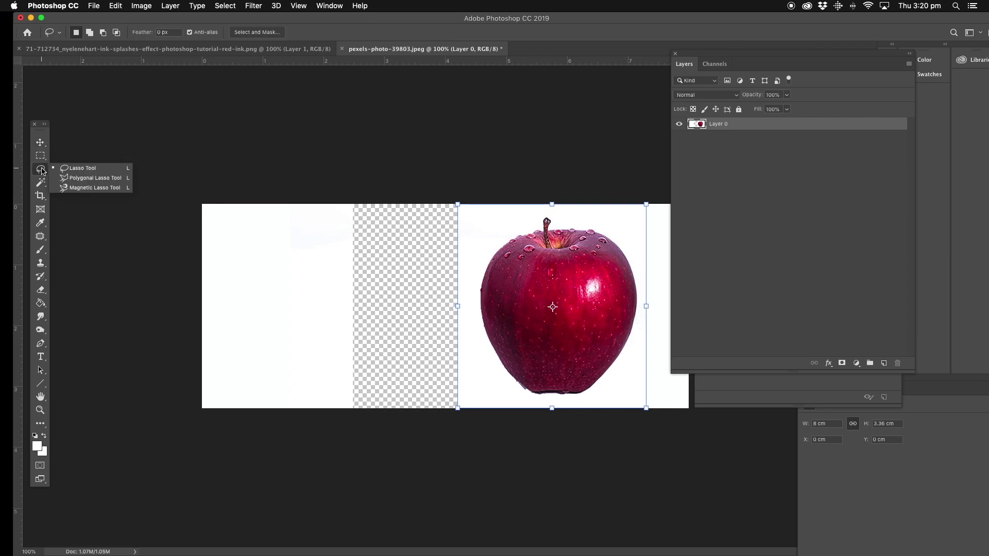
pyautogui.click(315, 272)
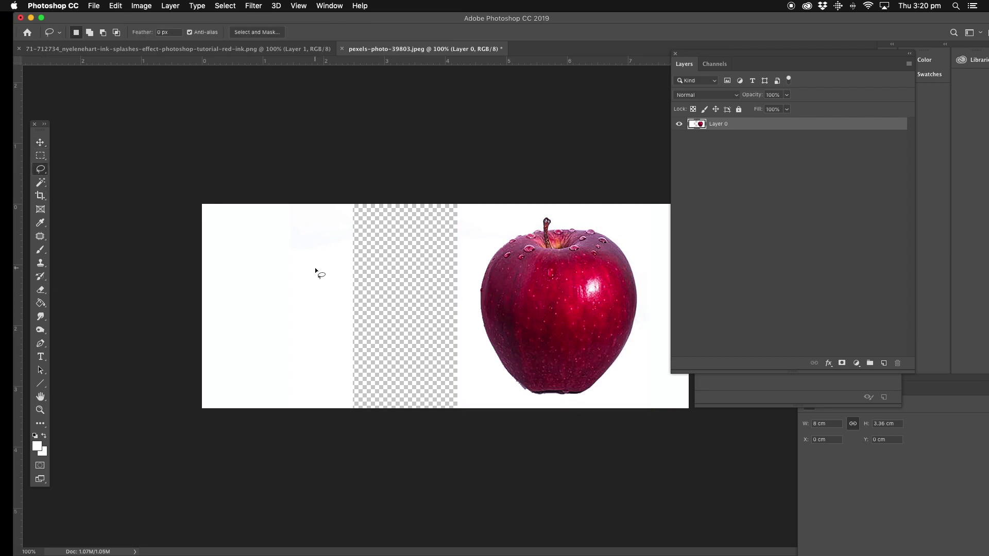
pyautogui.click(170, 6)
pyautogui.click(189, 405)
pyautogui.click(40, 410)
pyautogui.keyDown('alt'); pyautogui.click(438, 311); pyautogui.keyUp('alt')
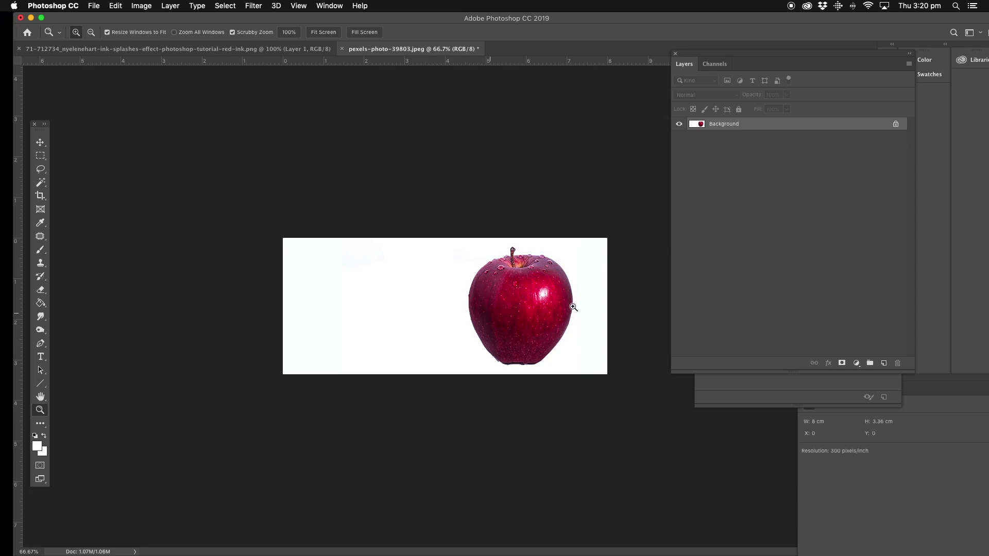
# Copy the selected red ink splash from its PNG document and paste it into the apple document
pyautogui.click(241, 51)
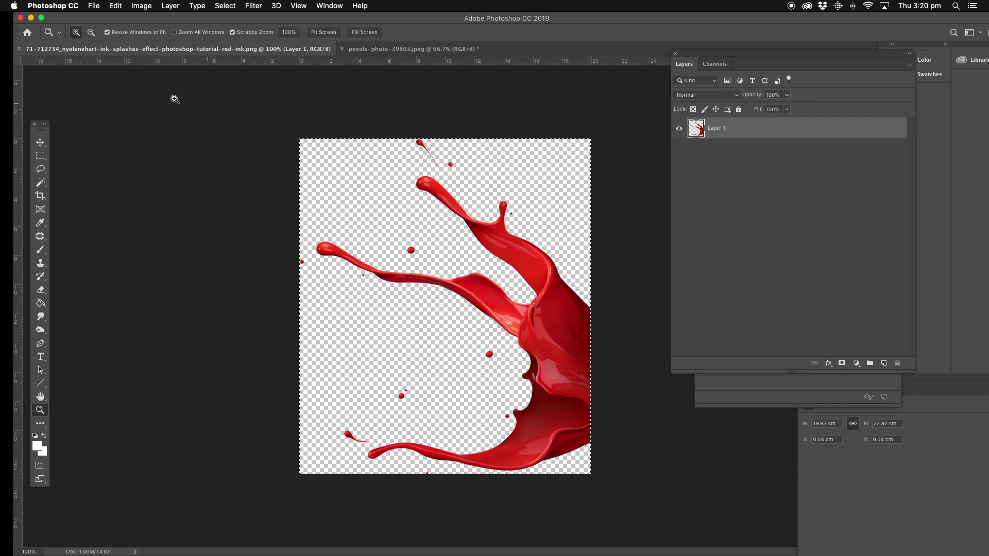
pyautogui.click(116, 6)
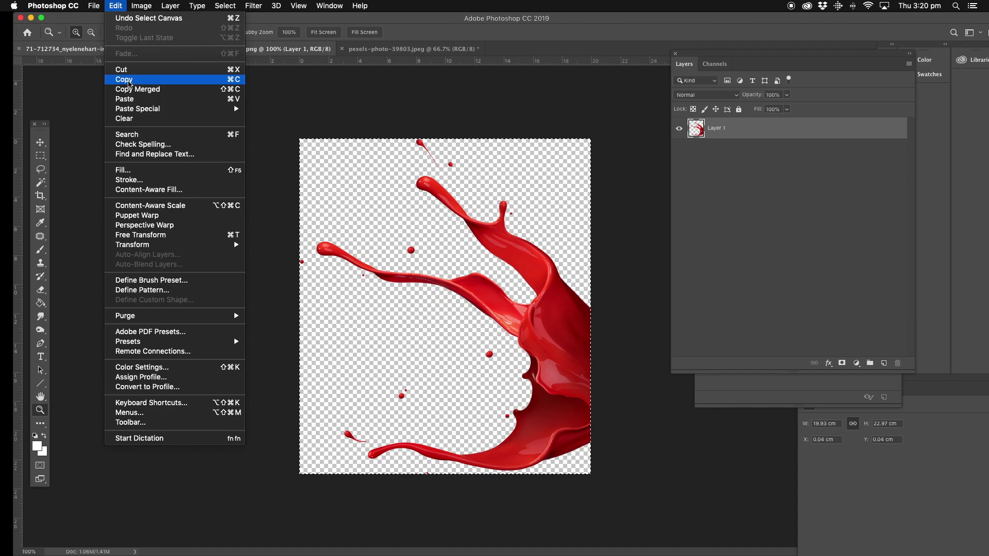
pyautogui.click(128, 80)
pyautogui.click(379, 49)
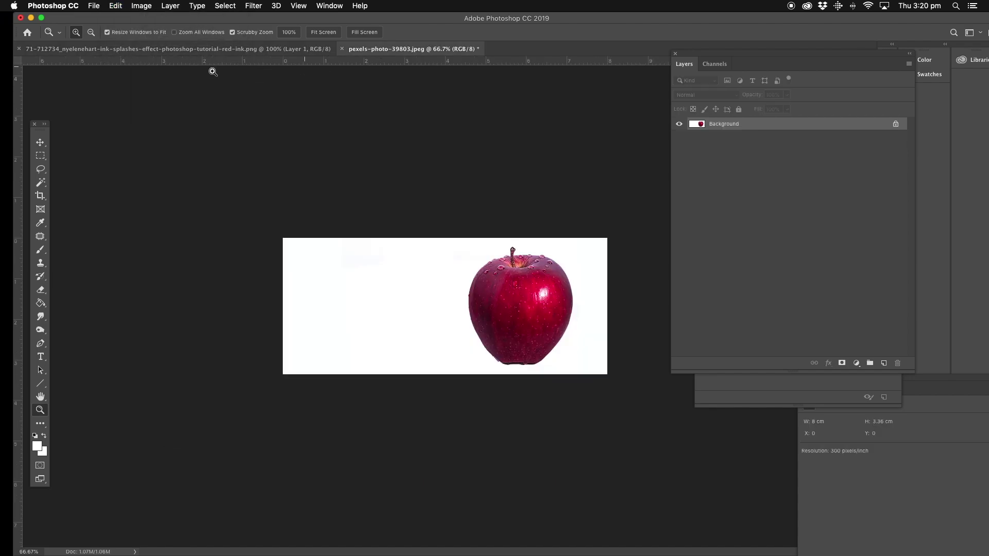
pyautogui.click(115, 6)
pyautogui.click(139, 99)
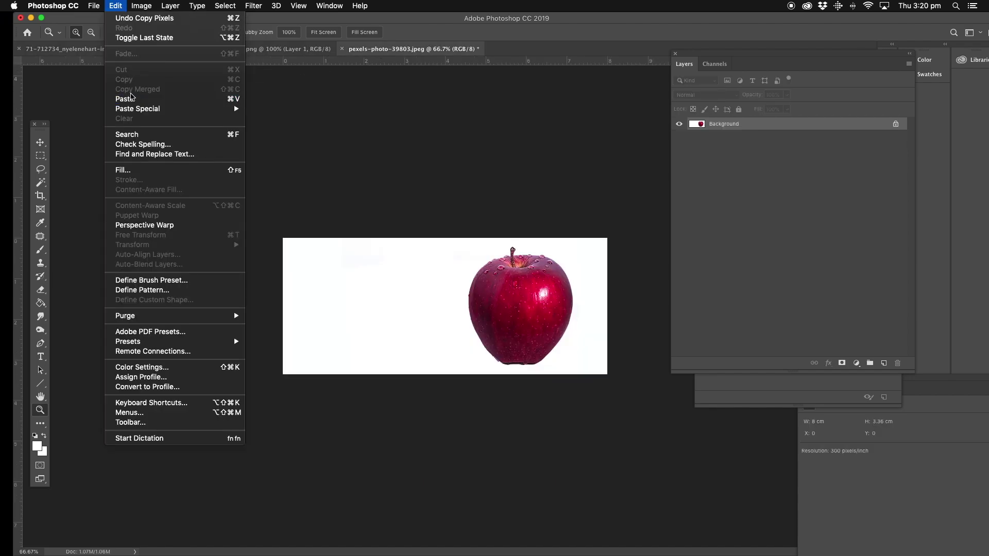
# Scale the pasted splash layer proportionally to about 58%, roughly 2.78 by 3.2 cm, and apply the transform
pyautogui.click(40, 144)
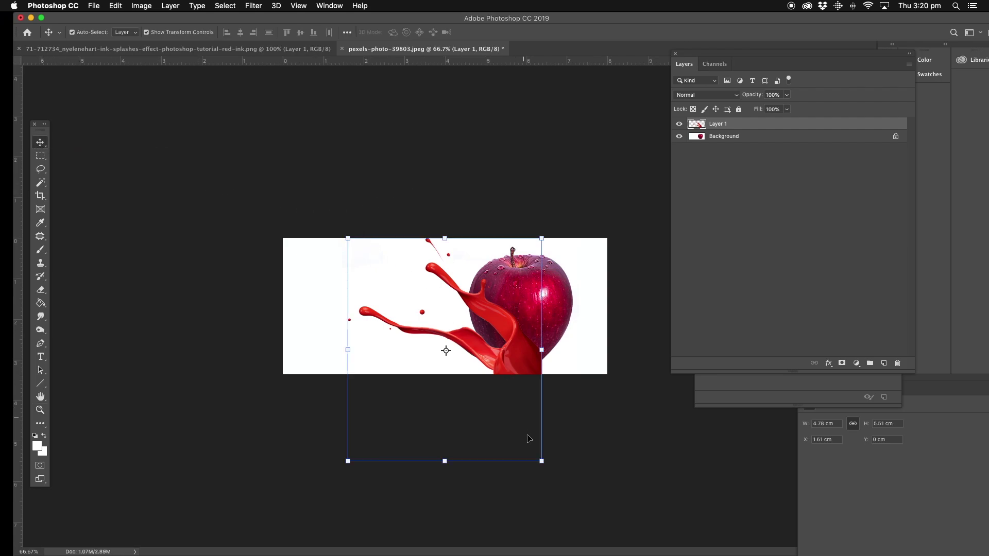
pyautogui.moveTo(541, 461); pyautogui.dragTo(483, 347)
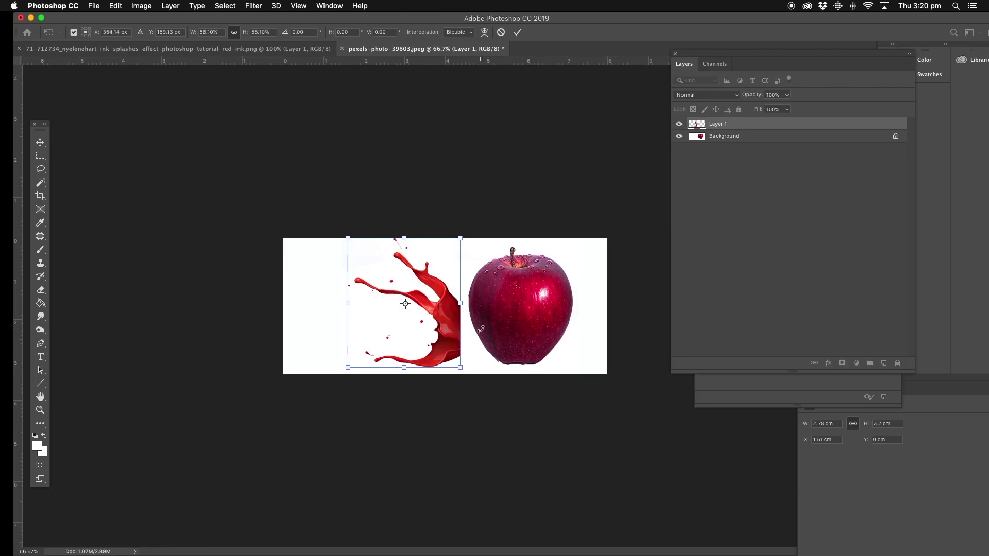
pyautogui.click(40, 410)
pyautogui.click(499, 330)
pyautogui.click(549, 327)
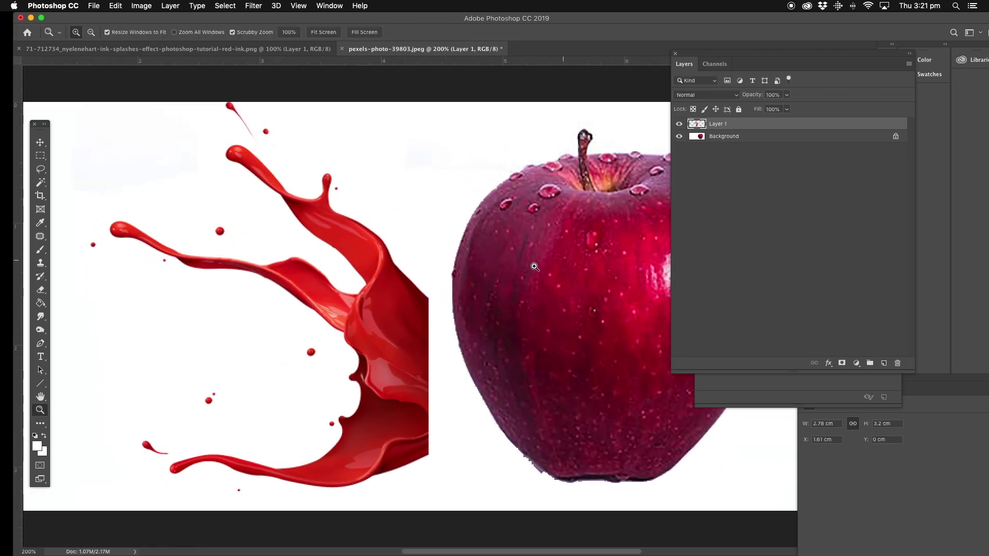
pyautogui.click(43, 143)
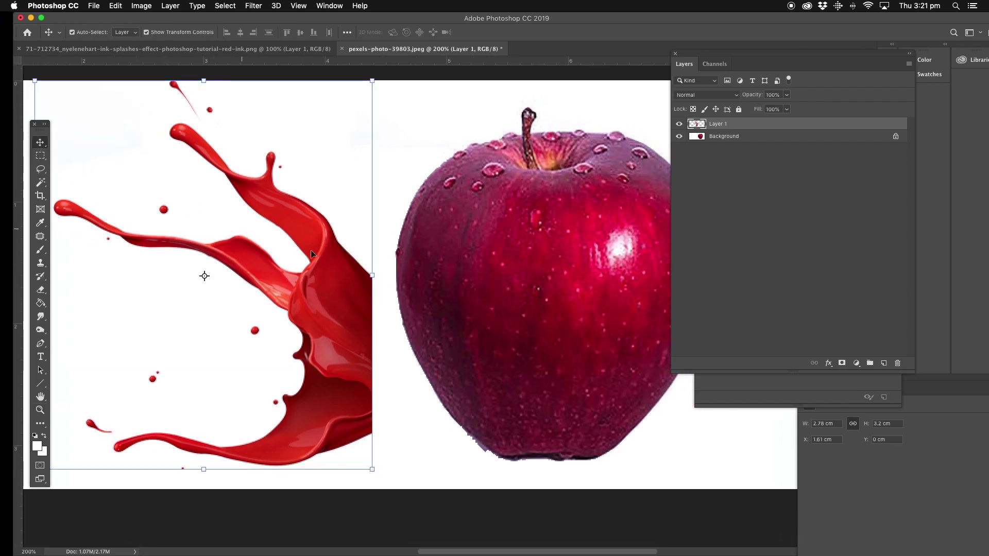
# Move the splash layer so its cut edge overlaps the apple's left half, at about X 2.66 cm and Y 0.19 cm
pyautogui.moveTo(356, 344)
pyautogui.mouseDown()
pyautogui.moveTo(444, 347)
pyautogui.moveTo(479, 360)
pyautogui.mouseUp()
pyautogui.moveTo(486, 364); pyautogui.dragTo(482, 366)
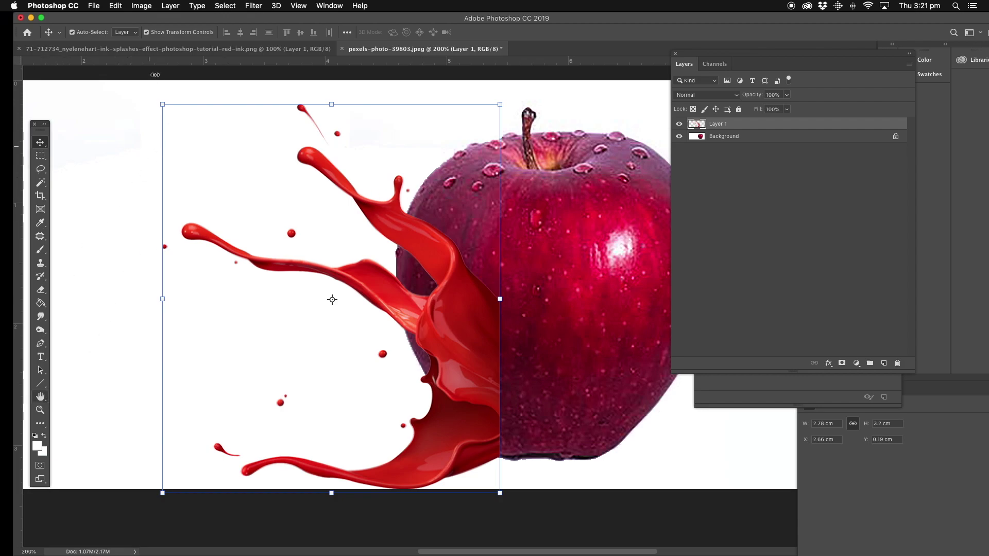
pyautogui.click(117, 7)
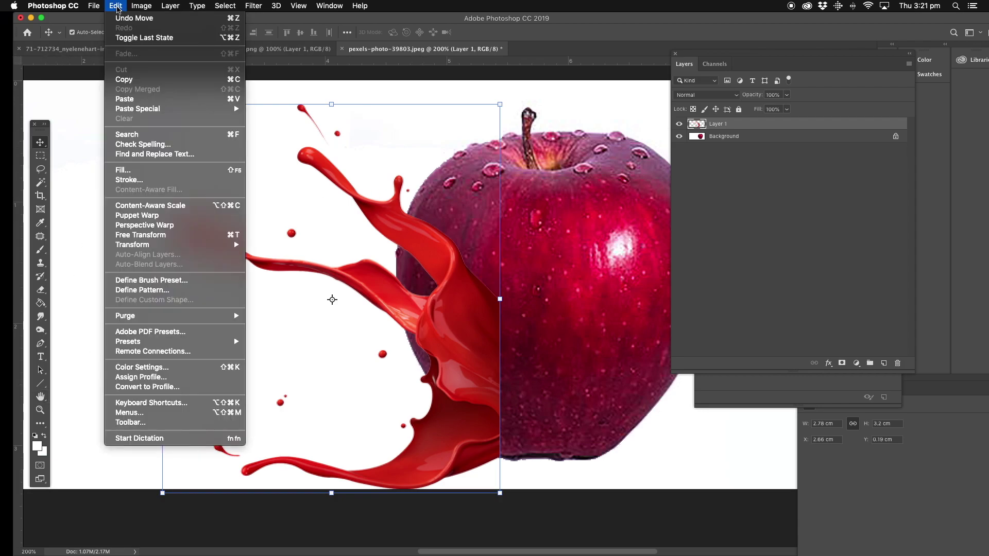
pyautogui.moveTo(161, 249)
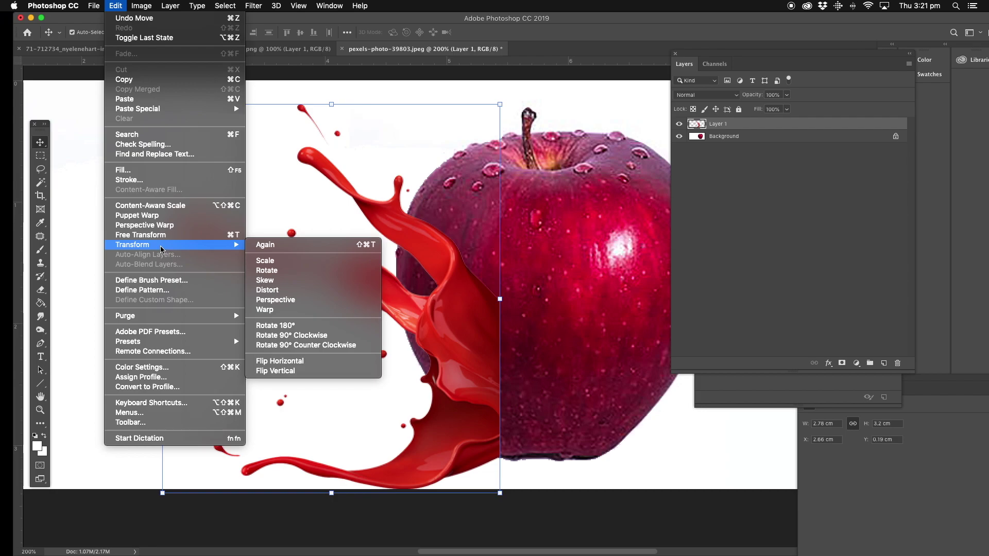
pyautogui.click(278, 291)
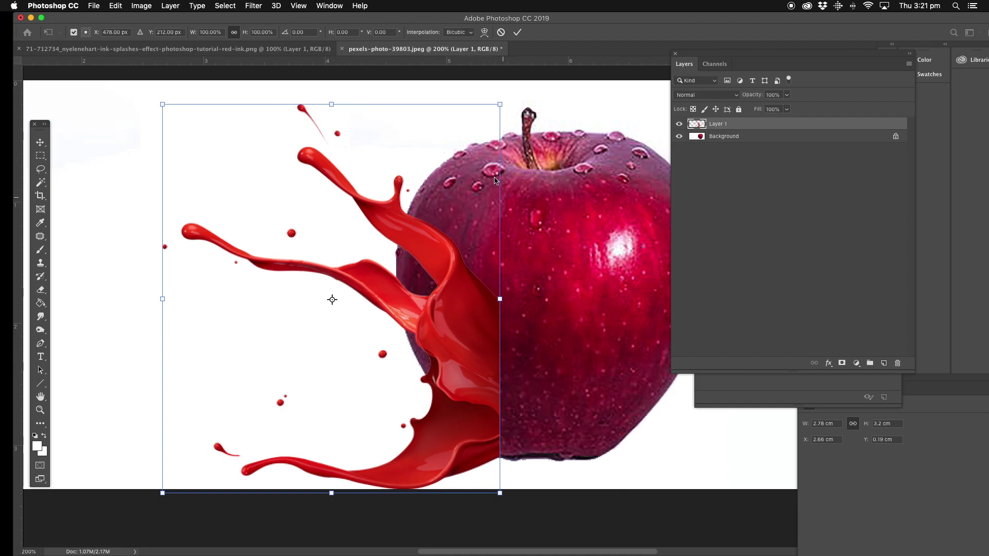
# Distort the splash upward at its apple-side edge and outward at its left side to about 4.21 by 3.53 cm, and nudge it slightly up
pyautogui.click(40, 410)
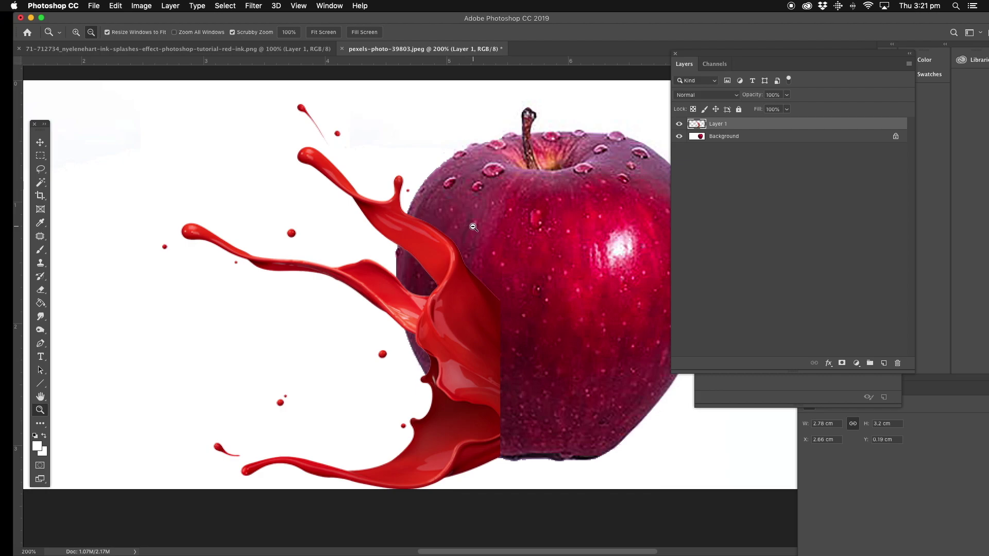
pyautogui.keyDown('alt'); pyautogui.click(466, 231); pyautogui.keyUp('alt')
pyautogui.click(40, 143)
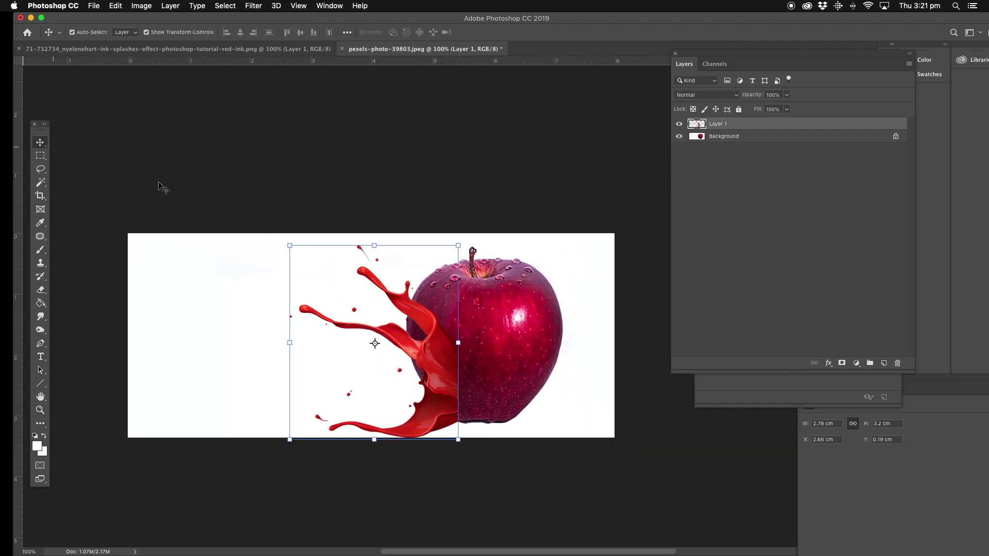
pyautogui.click(117, 7)
pyautogui.moveTo(165, 246)
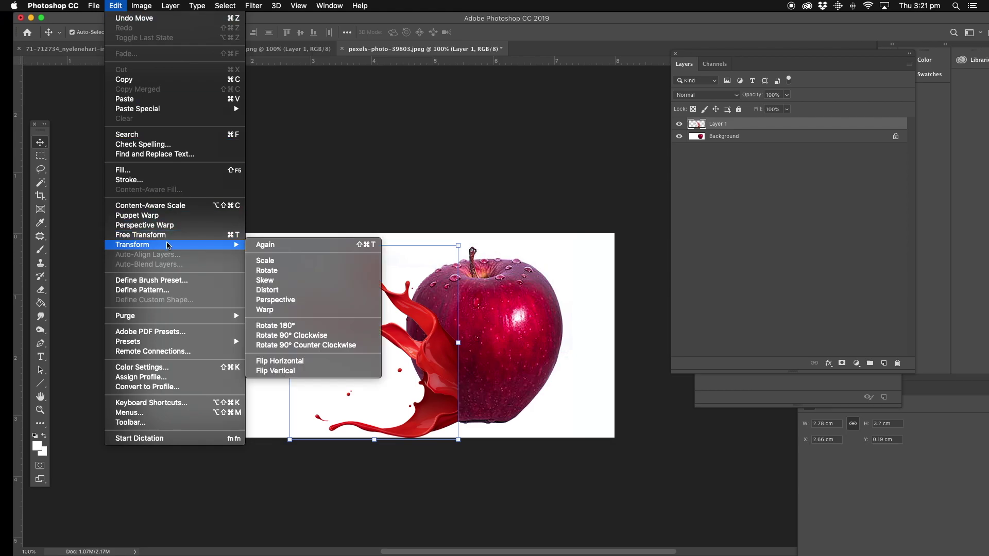
pyautogui.click(285, 290)
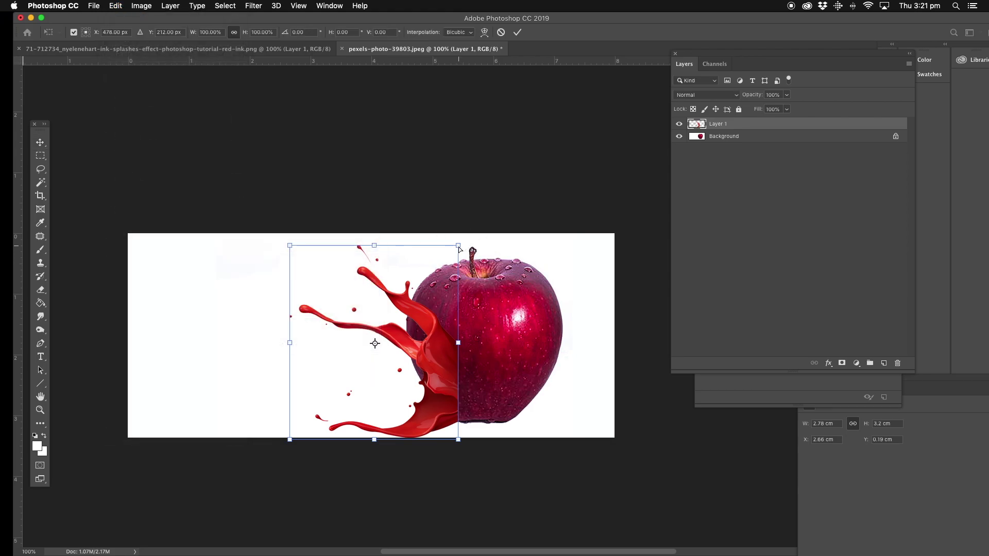
pyautogui.moveTo(459, 246); pyautogui.dragTo(463, 117)
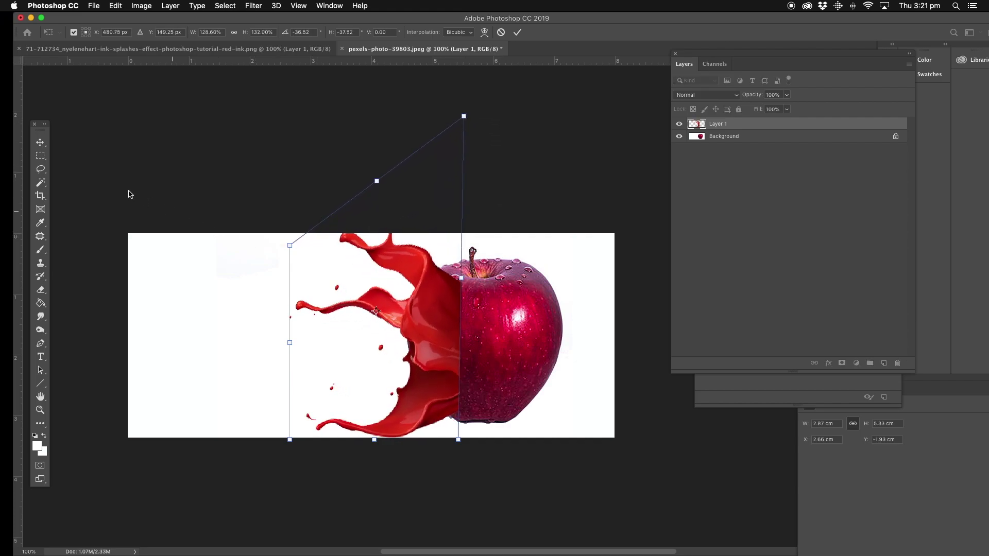
pyautogui.moveTo(289, 344); pyautogui.dragTo(207, 341)
pyautogui.moveTo(335, 182); pyautogui.dragTo(335, 200)
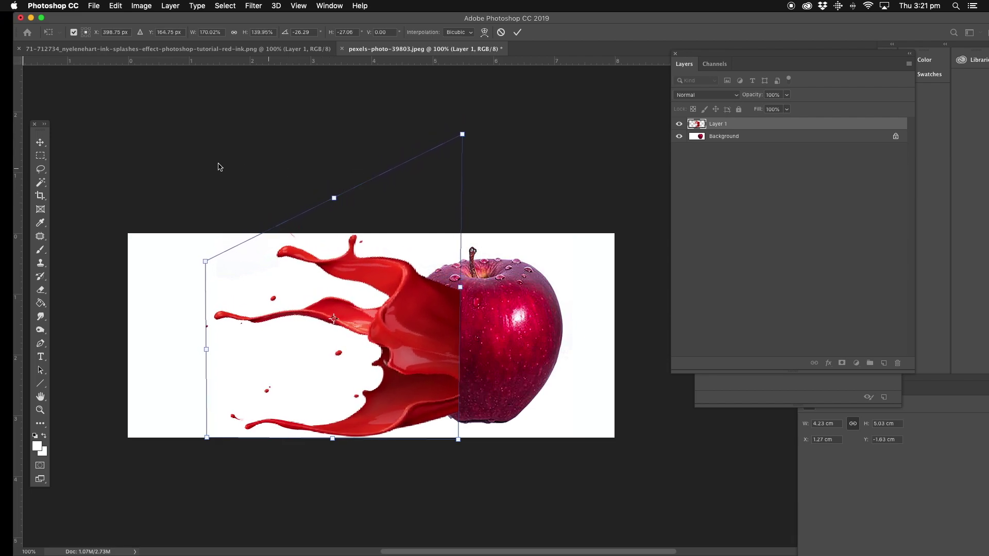
pyautogui.click(41, 169)
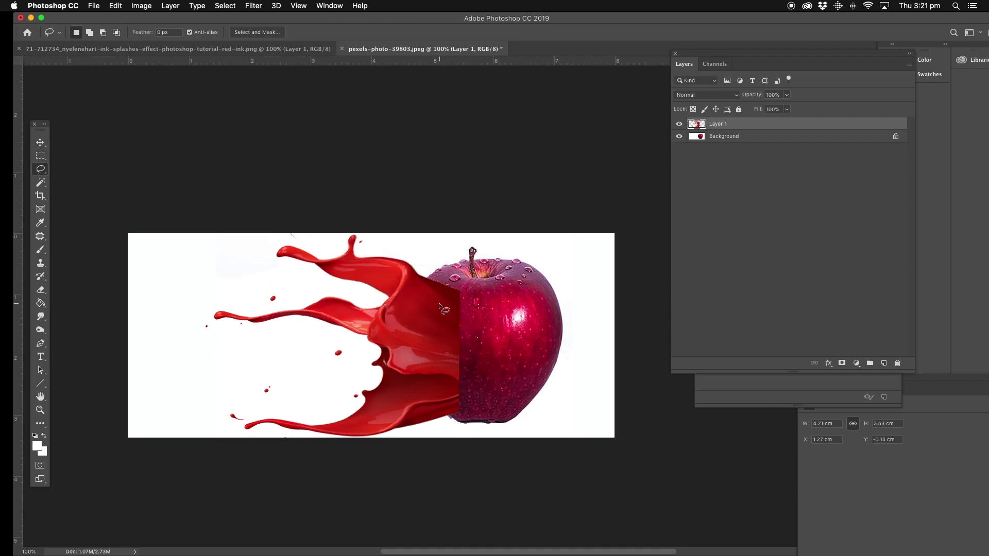
pyautogui.click(40, 143)
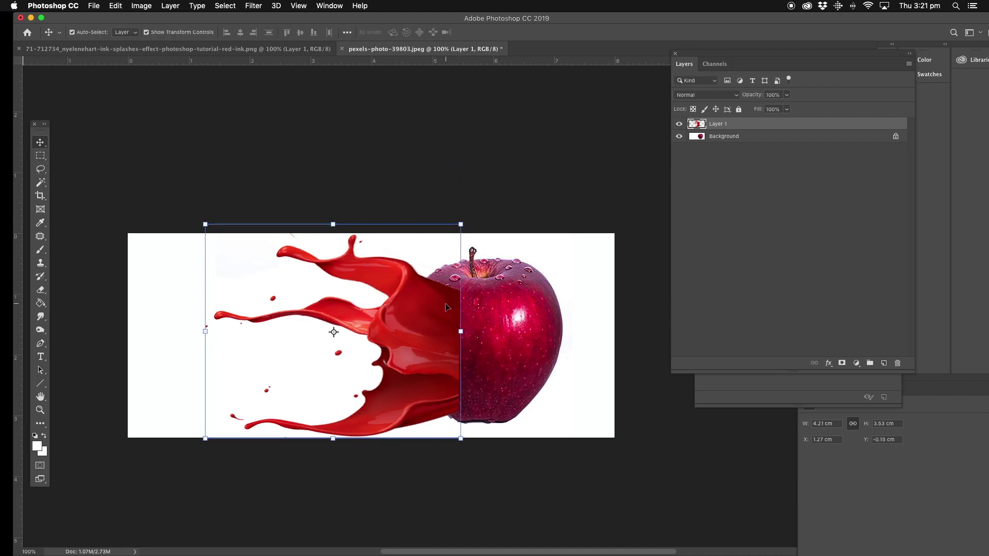
pyautogui.moveTo(445, 309)
pyautogui.mouseDown()
pyautogui.moveTo(444, 299)
pyautogui.moveTo(436, 302)
pyautogui.mouseUp()
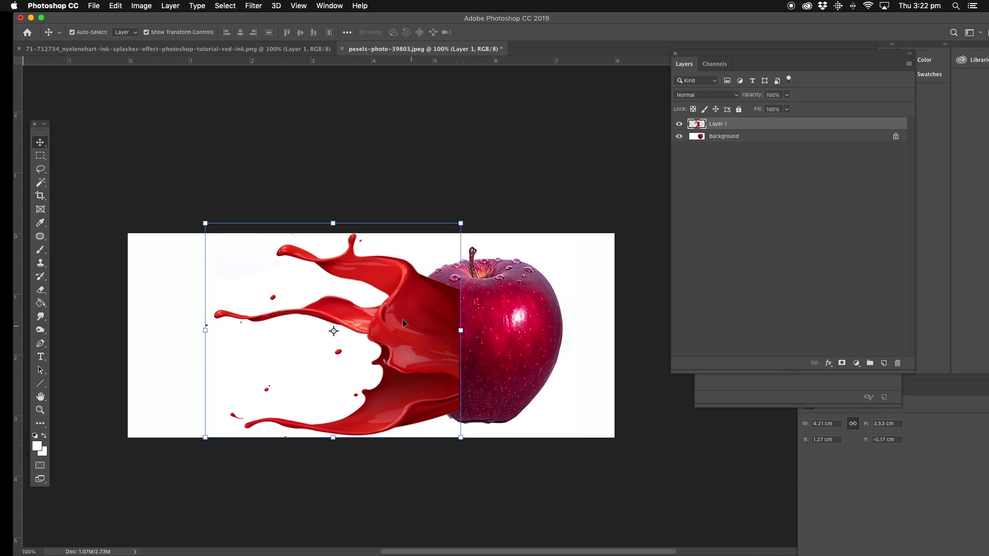
# Outline the splash's upper-right corner, where it meets the top of the apple, with a freehand lasso selection
pyautogui.click(40, 410)
pyautogui.click(466, 313)
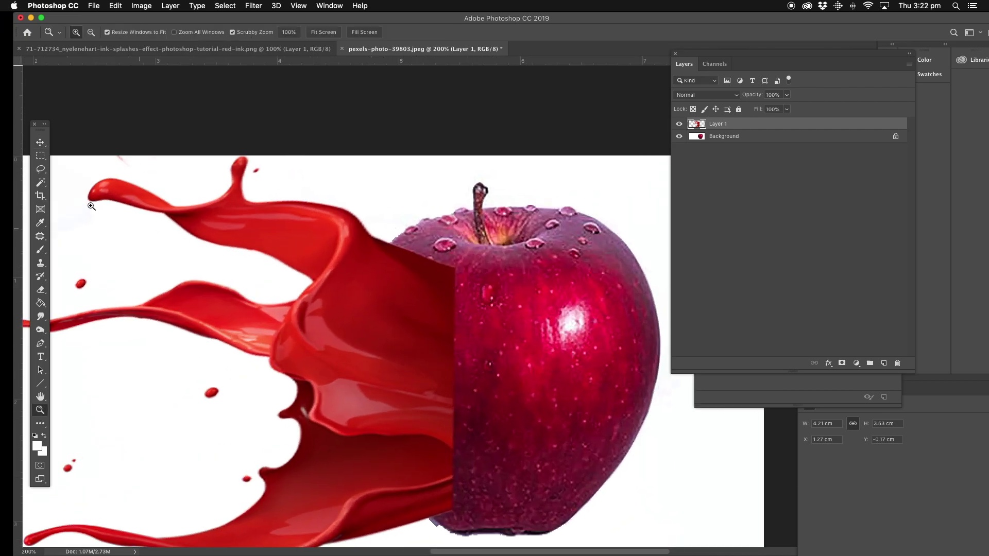
pyautogui.click(40, 169)
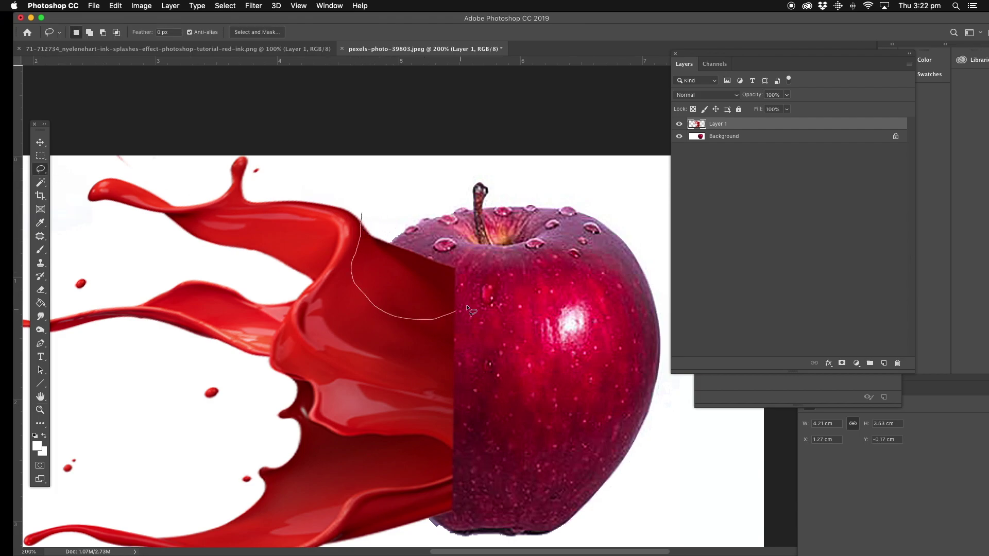
pyautogui.moveTo(363, 197); pyautogui.dragTo(363, 198)
# Warp the selected splash corner upward to follow the apple's top shoulder, apply the warp and clear the selection
pyautogui.click(116, 6)
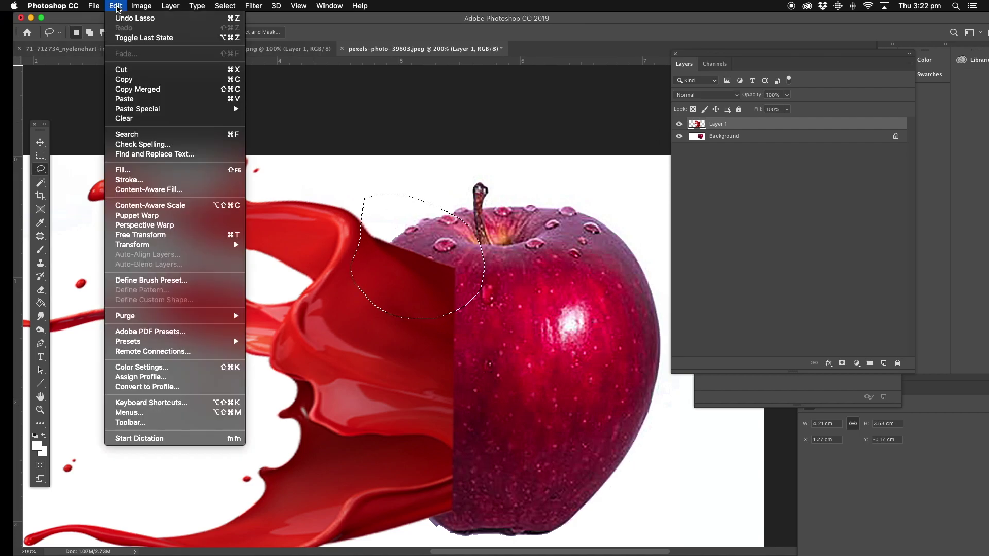
pyautogui.moveTo(152, 247)
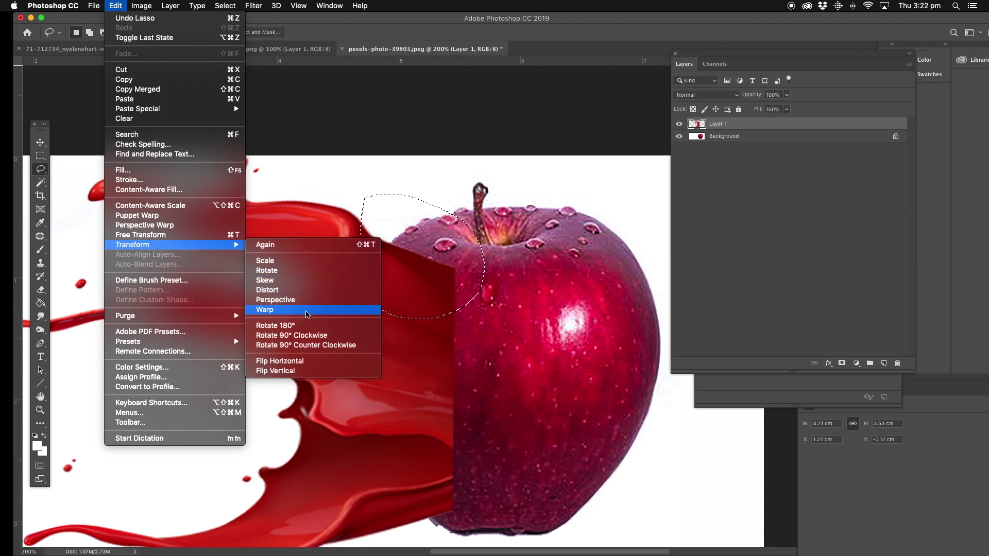
pyautogui.click(307, 311)
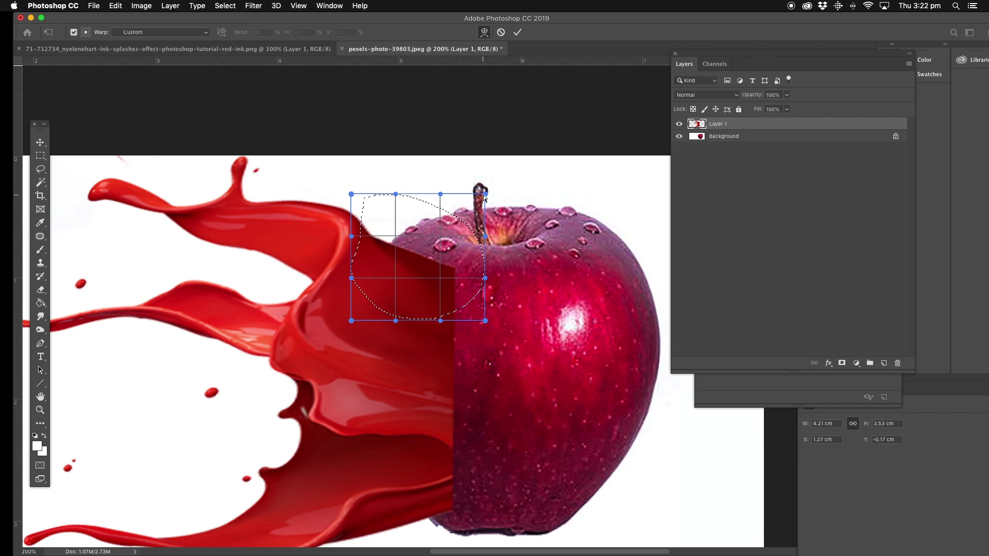
pyautogui.moveTo(484, 196); pyautogui.dragTo(512, 102)
pyautogui.moveTo(462, 223); pyautogui.dragTo(470, 205)
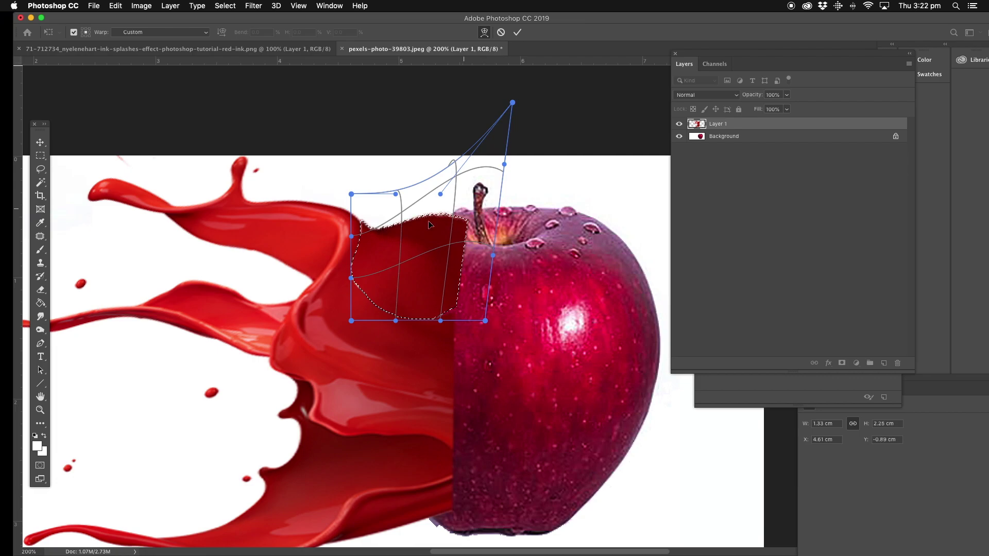
pyautogui.moveTo(364, 235); pyautogui.dragTo(362, 233)
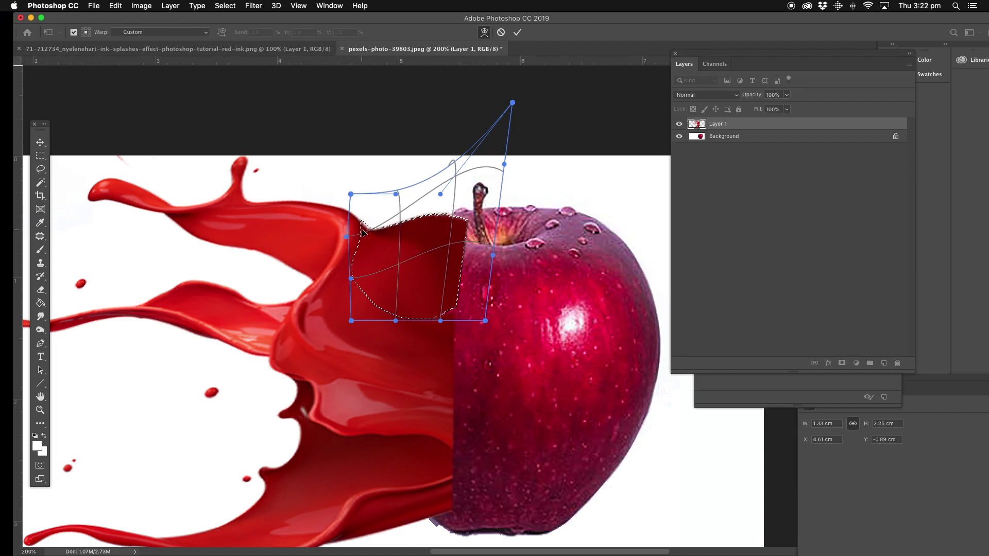
pyautogui.moveTo(446, 307); pyautogui.dragTo(443, 317)
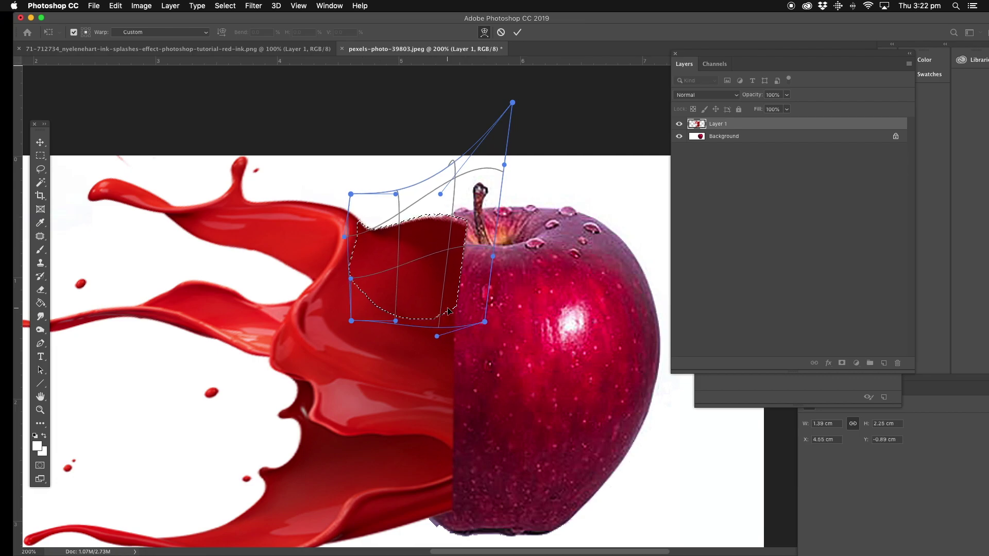
pyautogui.click(41, 170)
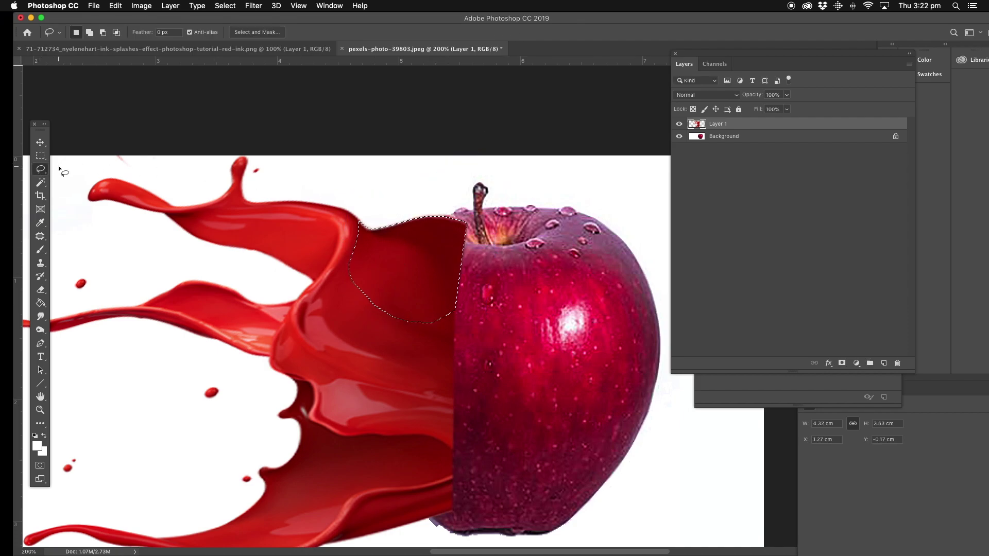
pyautogui.click(263, 185)
# Lasso the splash's lower-right end where it meets the bottom of the apple
pyautogui.scroll(-3, 387, 282)
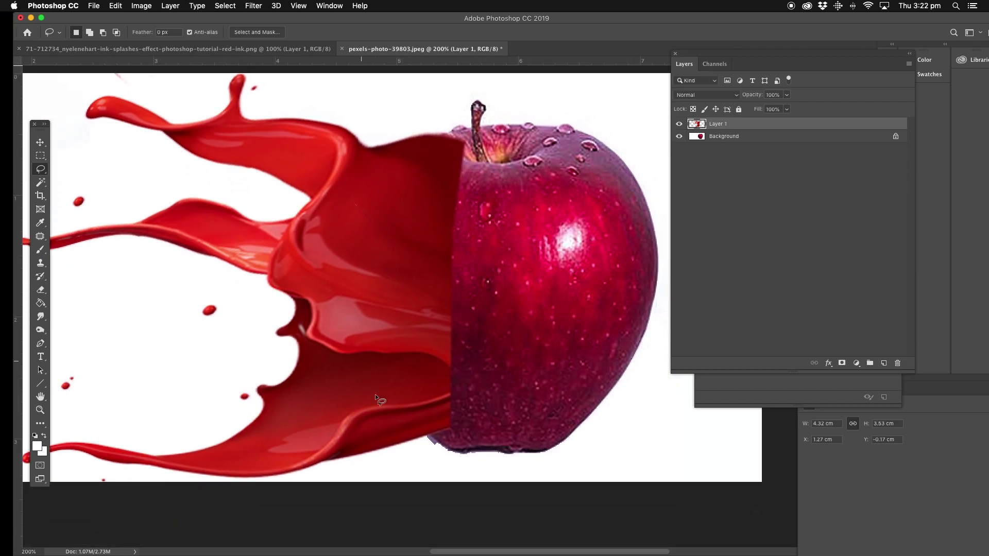
pyautogui.moveTo(359, 434)
pyautogui.mouseDown()
pyautogui.moveTo(339, 462)
pyautogui.moveTo(446, 466)
pyautogui.moveTo(479, 411)
pyautogui.mouseUp()
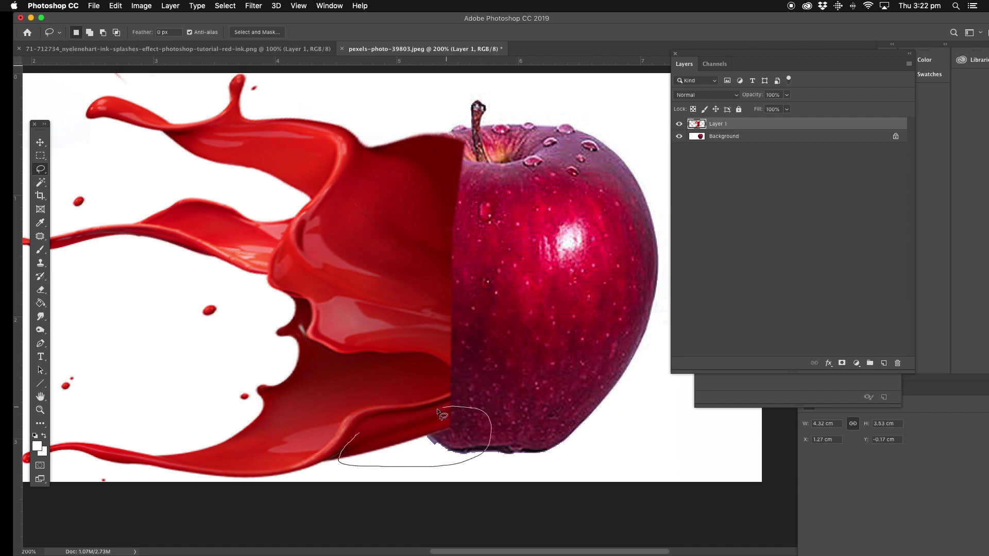
pyautogui.moveTo(366, 423); pyautogui.dragTo(364, 421)
# Warp the selected lower end of the splash to line up with the apple's base, apply the warp and deselect
pyautogui.click(116, 6)
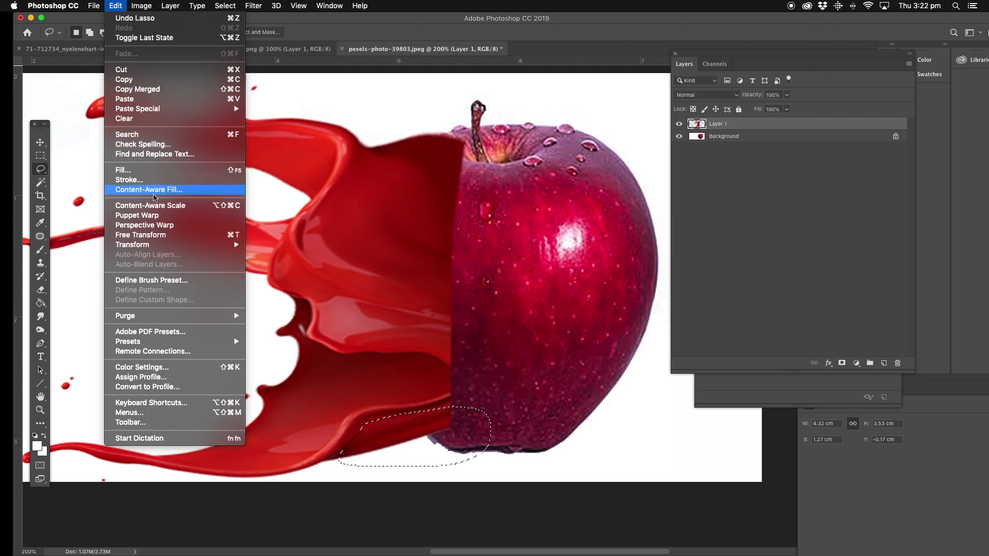
pyautogui.click(298, 310)
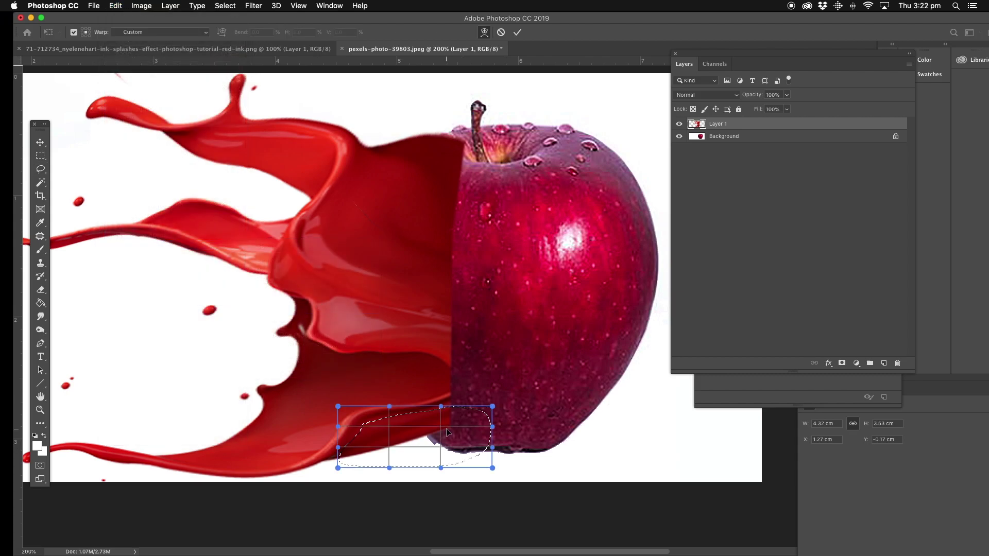
pyautogui.moveTo(448, 433); pyautogui.dragTo(393, 437)
pyautogui.moveTo(467, 450); pyautogui.dragTo(432, 426)
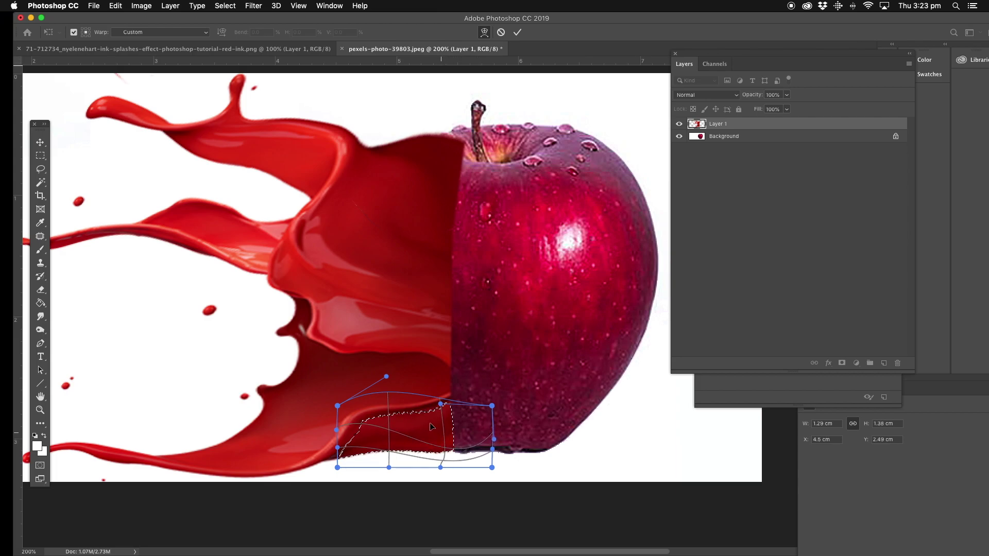
pyautogui.click(40, 169)
pyautogui.hotkey('ctrl', 'd')
# Smudge away the light seam lines around the lower warped part of the splash using a 16 px Smudge brush
pyautogui.click(40, 410)
pyautogui.click(365, 470)
pyautogui.click(354, 463)
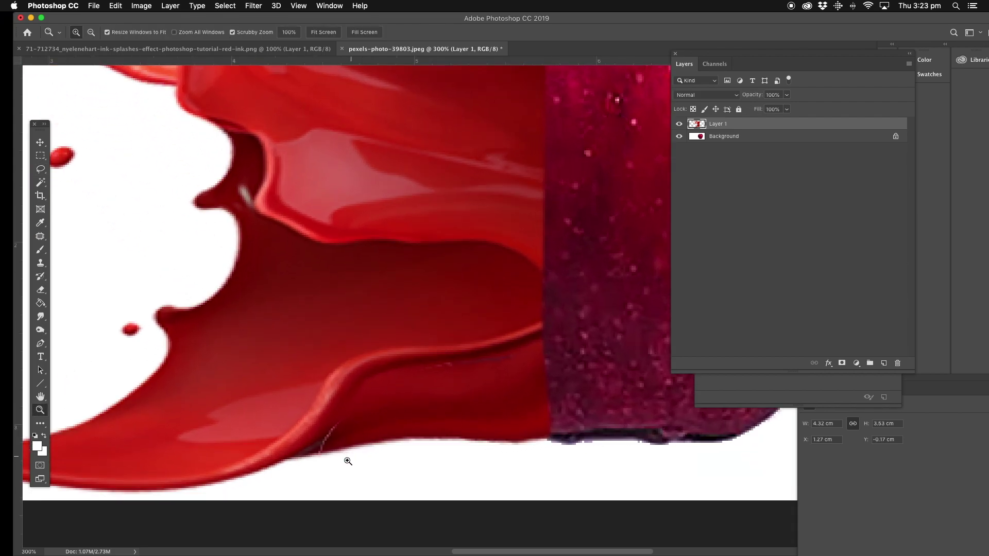
pyautogui.click(349, 460)
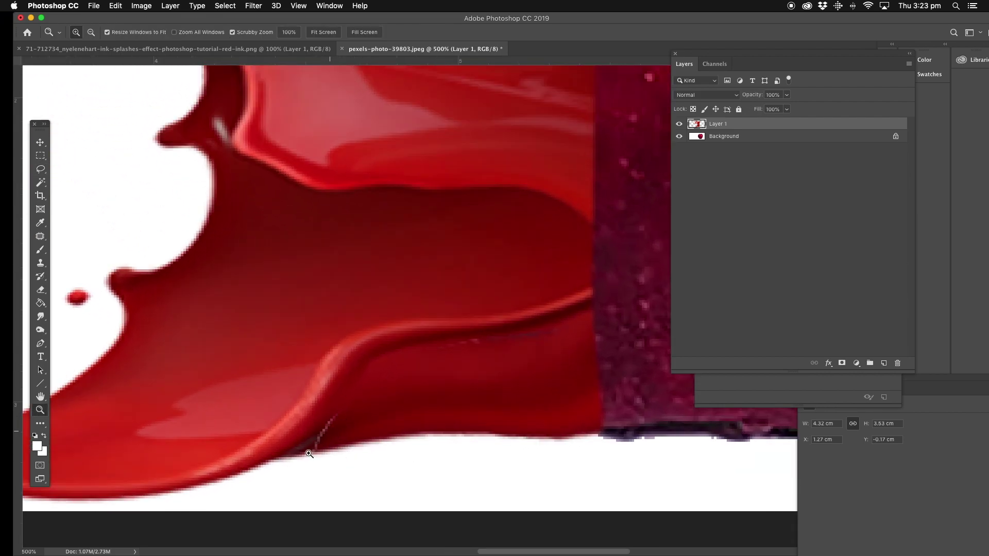
pyautogui.click(39, 318)
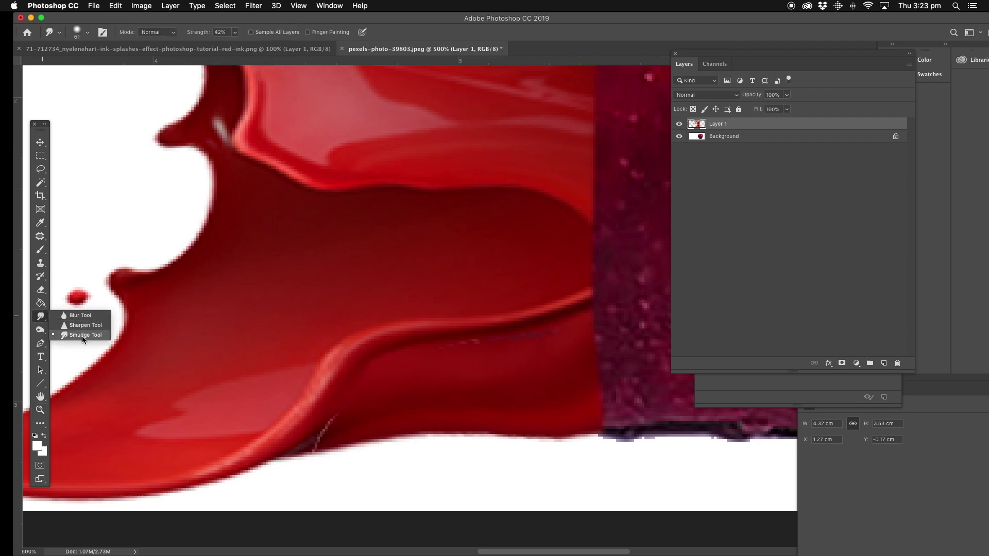
pyautogui.click(82, 336)
pyautogui.click(766, 370)
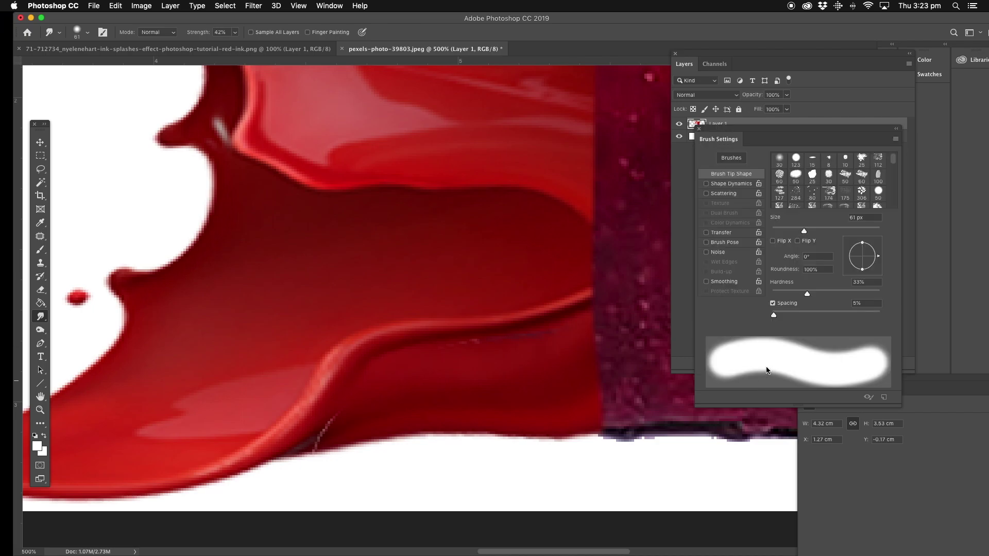
pyautogui.moveTo(806, 233); pyautogui.dragTo(780, 233)
pyautogui.moveTo(334, 413); pyautogui.dragTo(317, 441)
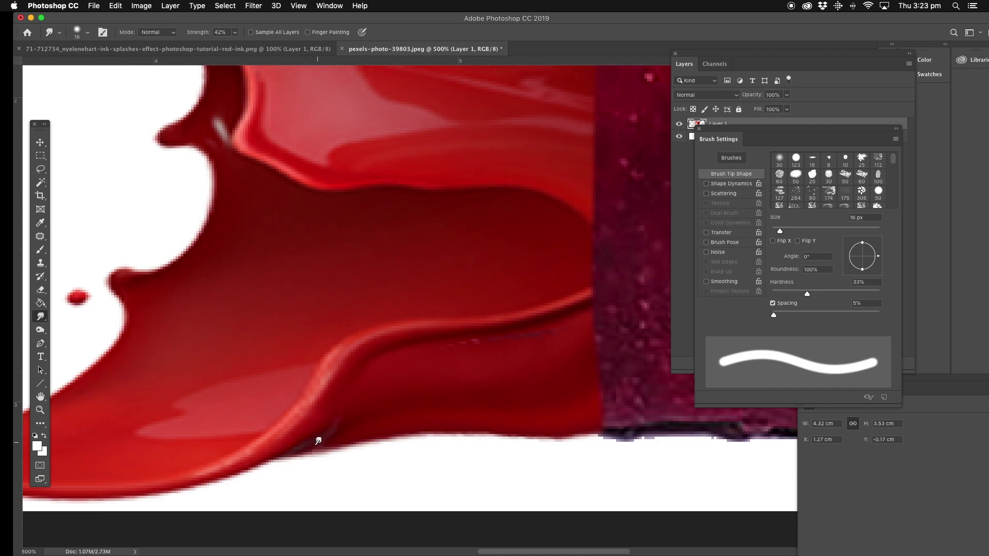
pyautogui.moveTo(454, 338); pyautogui.dragTo(505, 337)
# Smooth the seam beside the upper warped part of the splash with the Smudge tool and return to 100% zoom
pyautogui.moveTo(511, 170)
pyautogui.mouseDown()
pyautogui.moveTo(453, 416)
pyautogui.moveTo(475, 232)
pyautogui.moveTo(426, 435)
pyautogui.moveTo(464, 340)
pyautogui.moveTo(453, 332)
pyautogui.mouseUp()
pyautogui.moveTo(255, 364); pyautogui.dragTo(289, 405)
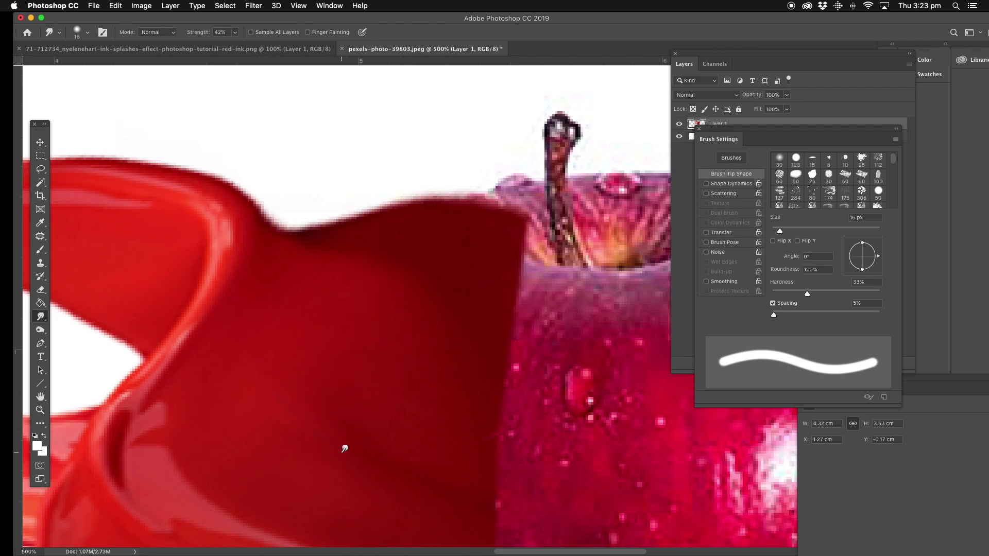
pyautogui.click(40, 411)
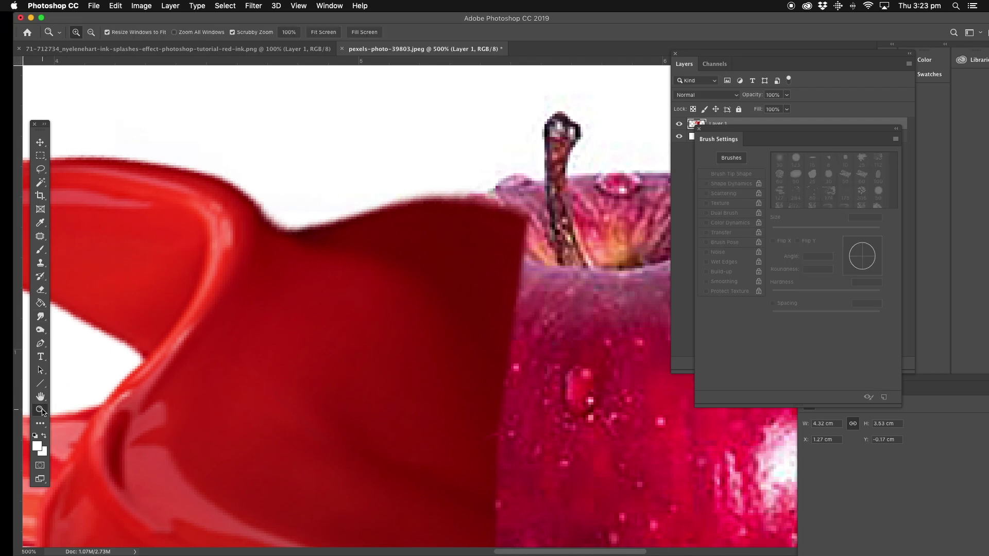
pyautogui.keyDown('alt'); pyautogui.click(479, 360); pyautogui.keyUp('alt')
pyautogui.keyDown('alt'); pyautogui.click(497, 402); pyautogui.keyUp('alt')
pyautogui.keyDown('alt'); pyautogui.click(515, 438); pyautogui.keyUp('alt')
pyautogui.keyDown('alt'); pyautogui.click(518, 440); pyautogui.keyUp('alt')
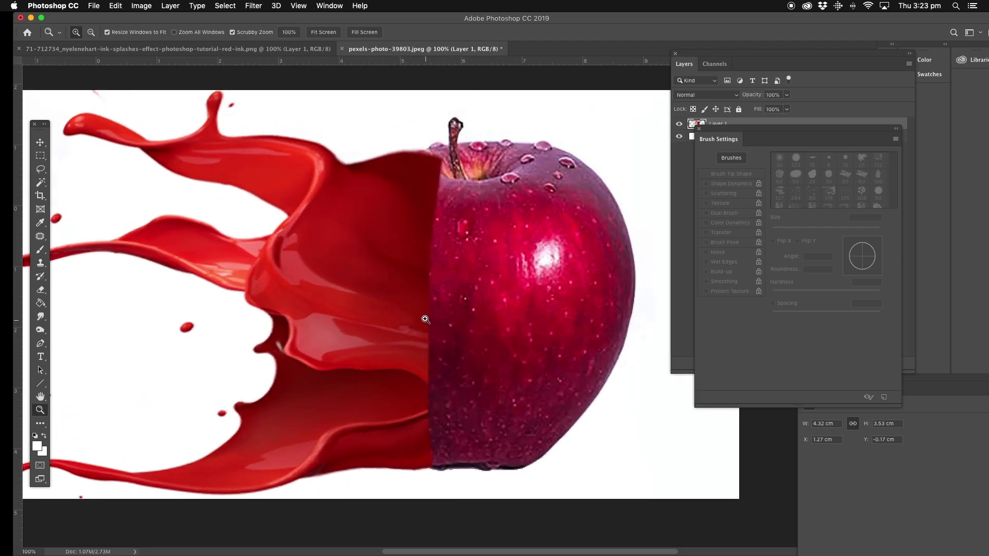
# Recolour the splash on Layer 1 with a Hue/Saturation adjustment of Hue -17 and Lightness -18
pyautogui.click(426, 320)
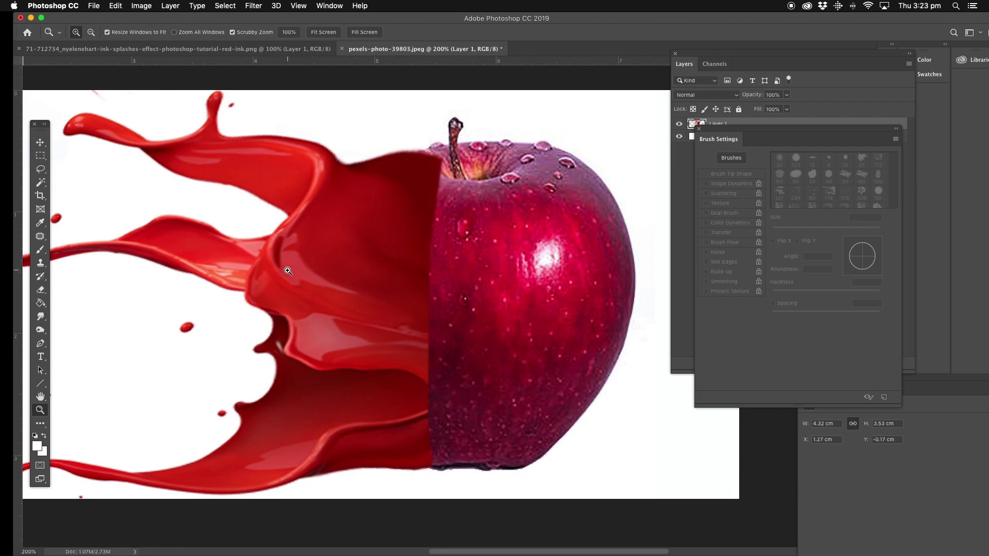
pyautogui.click(690, 150)
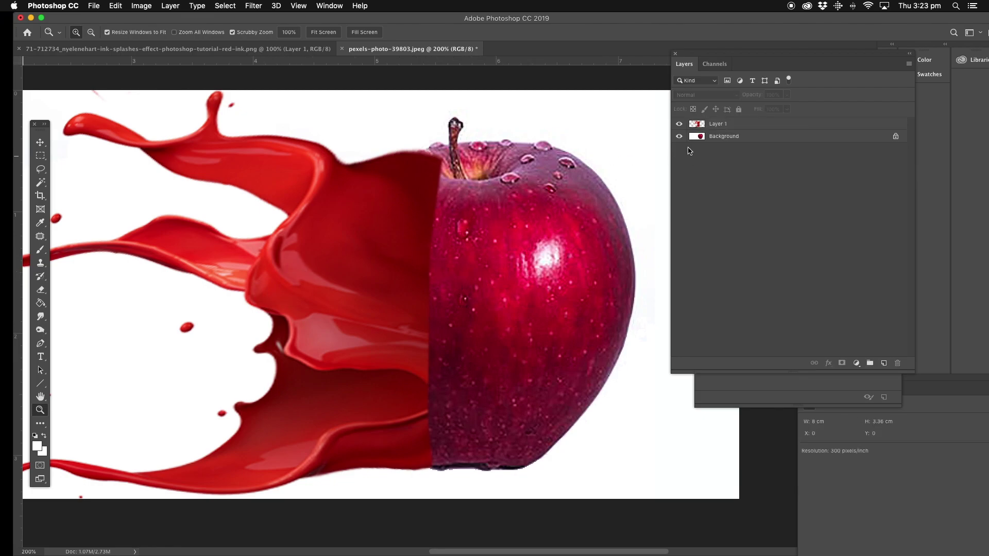
pyautogui.click(721, 127)
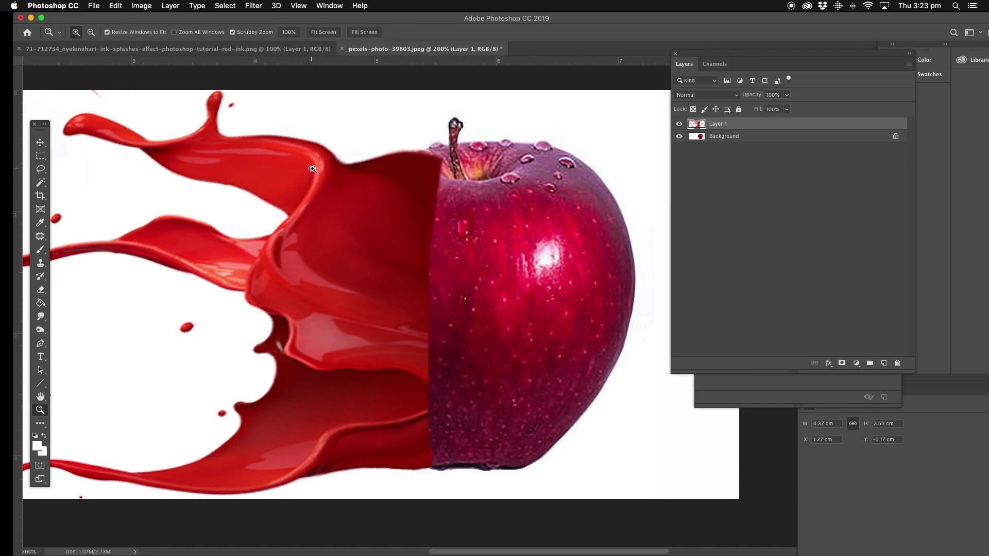
pyautogui.click(144, 8)
pyautogui.moveTo(161, 36)
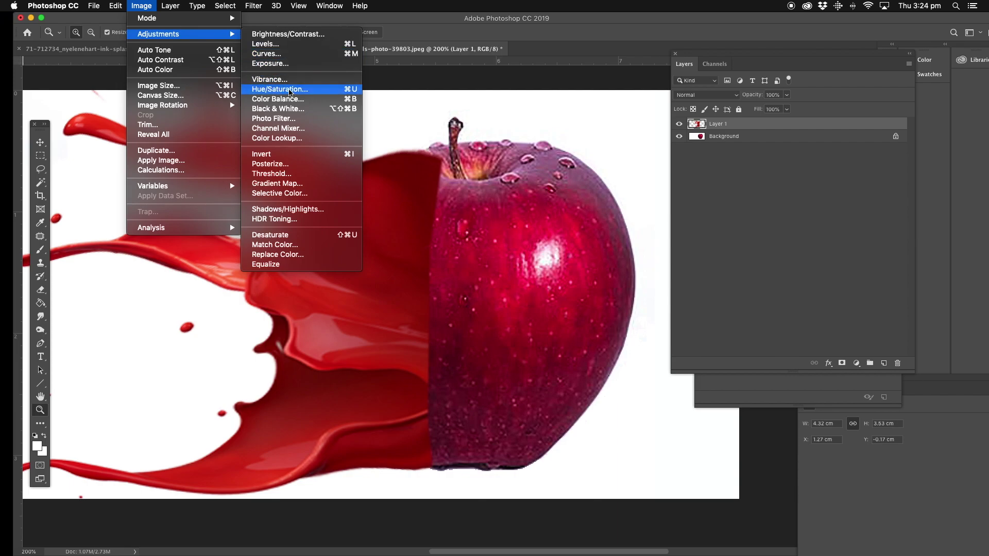
pyautogui.click(290, 90)
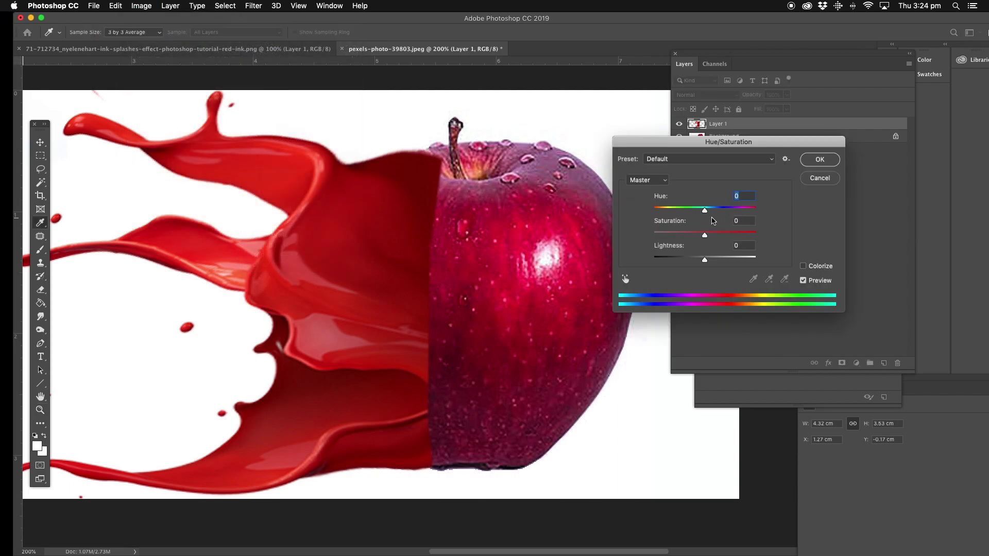
pyautogui.moveTo(706, 212); pyautogui.dragTo(697, 213)
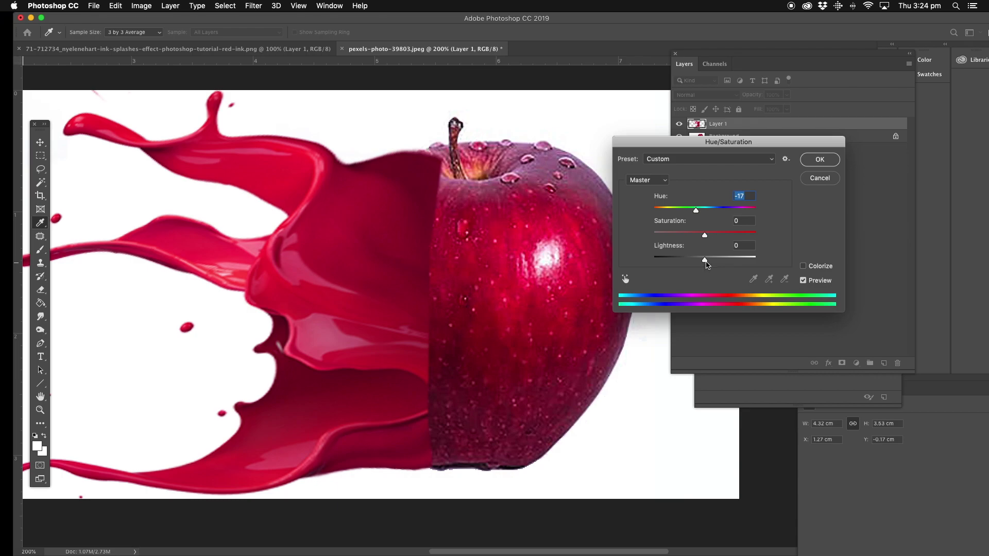
pyautogui.moveTo(706, 263); pyautogui.dragTo(696, 263)
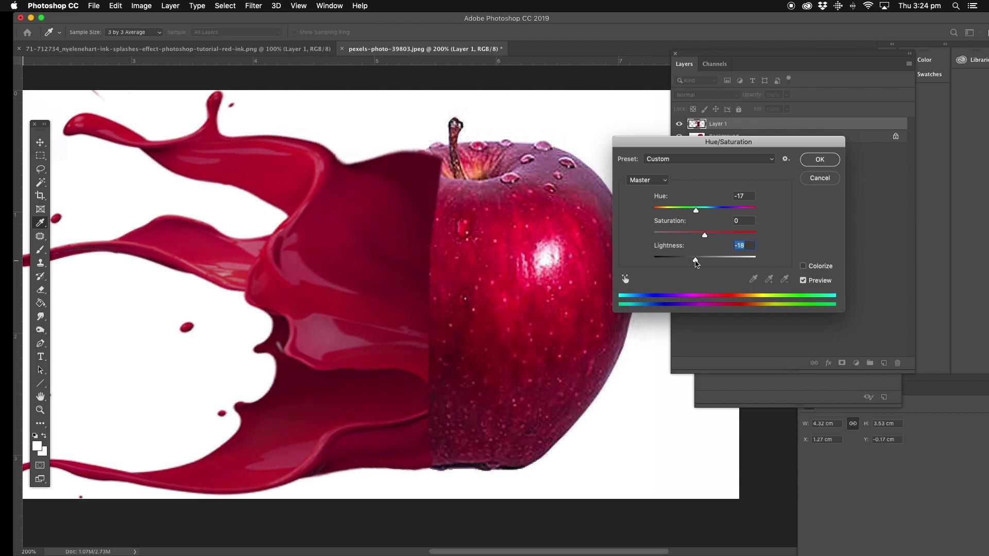
pyautogui.click(819, 161)
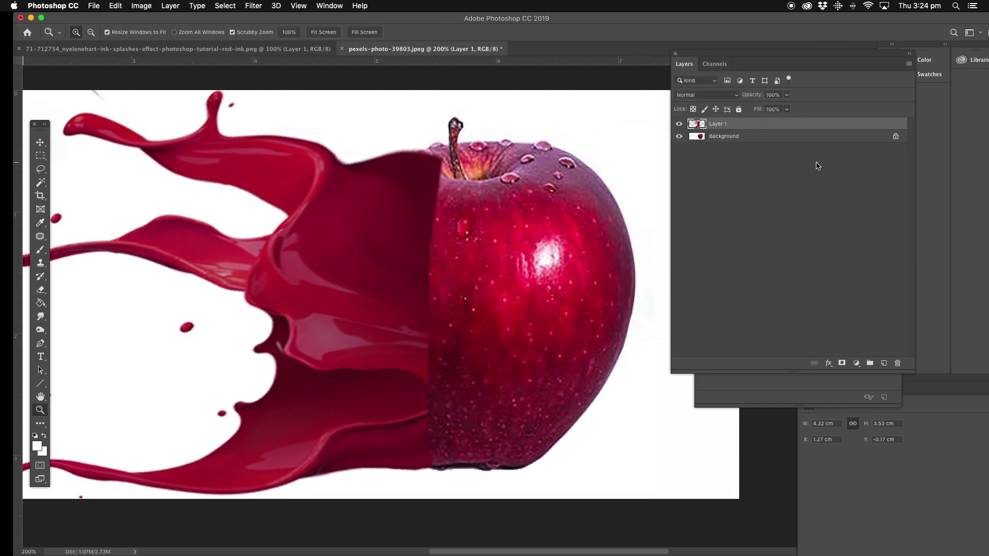
# Duplicate the Background layer and move the copy above Layer 1
pyautogui.click(720, 138)
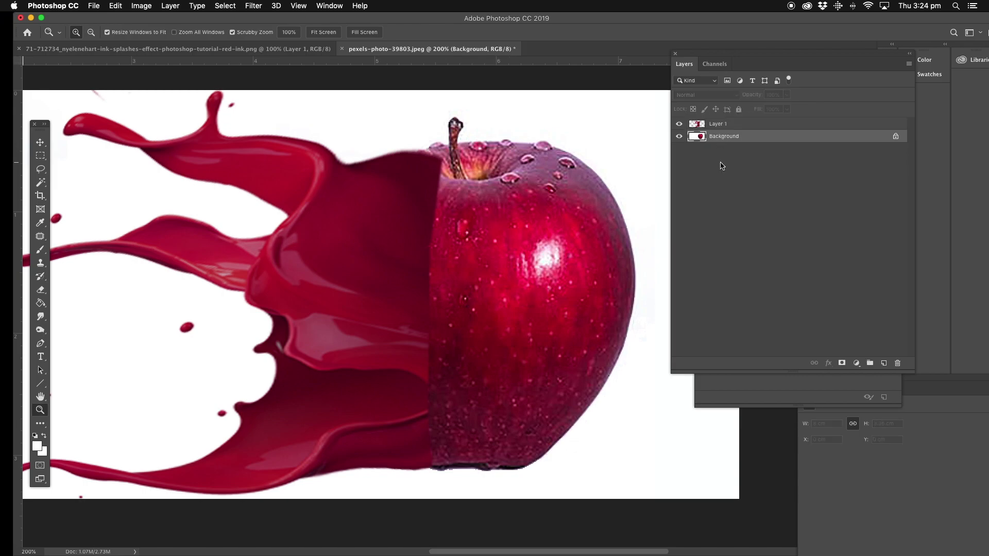
pyautogui.rightClick(725, 138)
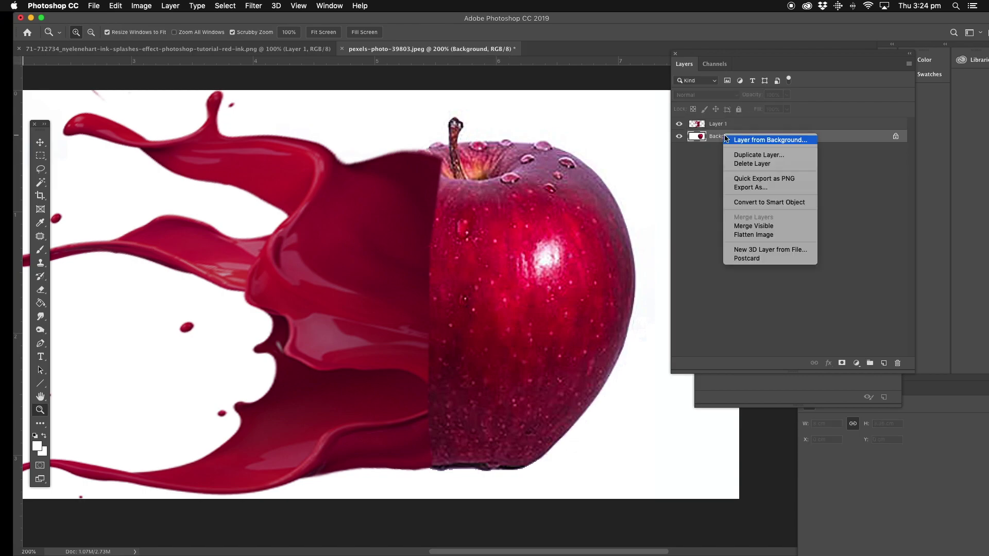
pyautogui.click(750, 156)
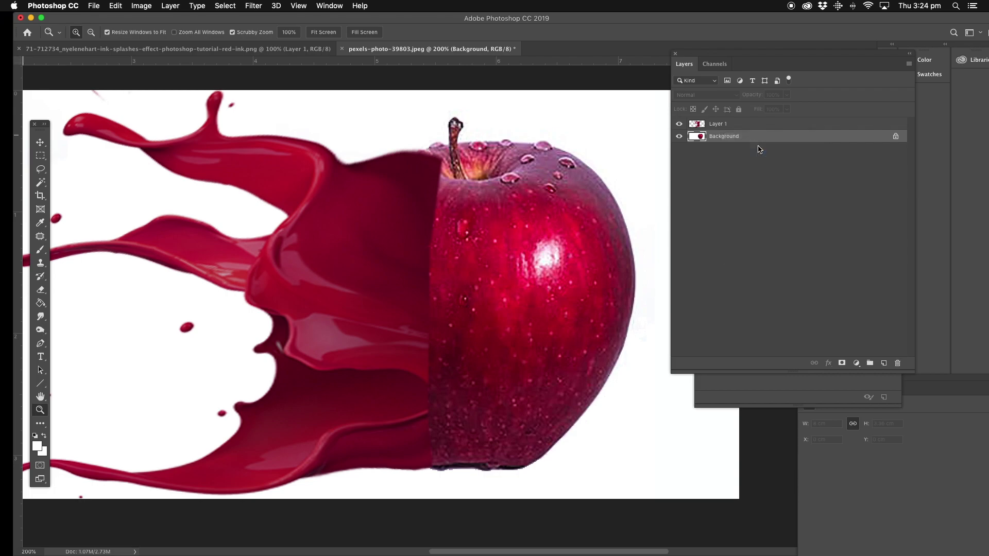
pyautogui.click(575, 238)
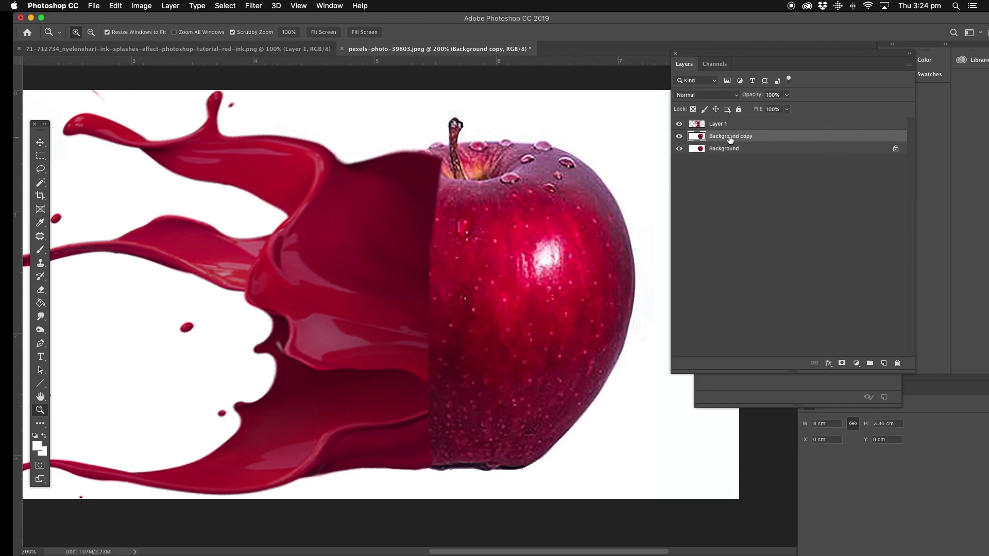
pyautogui.moveTo(730, 139); pyautogui.dragTo(725, 131)
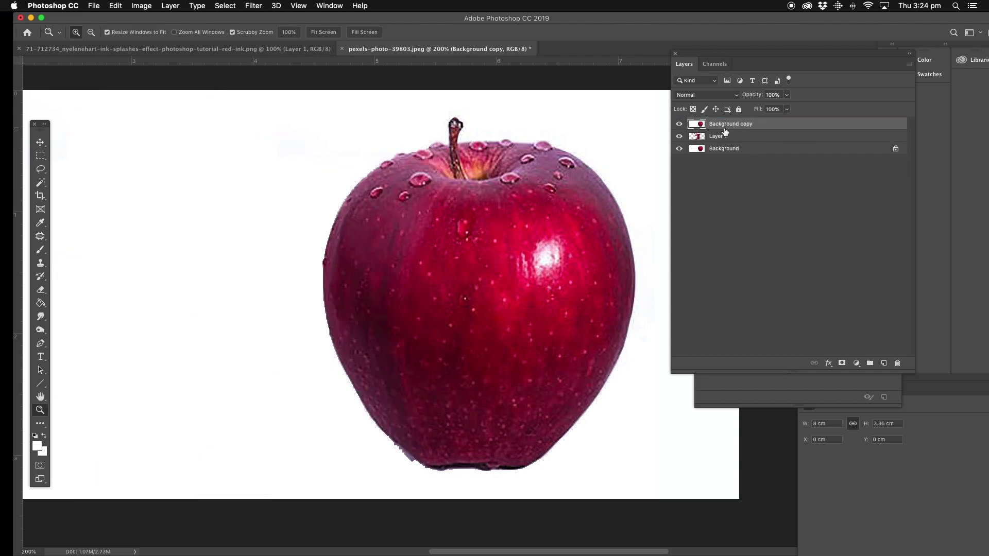
# Select the white area around the apple on the Background copy layer with the Magic Wand and cut it away
pyautogui.click(41, 183)
pyautogui.click(225, 248)
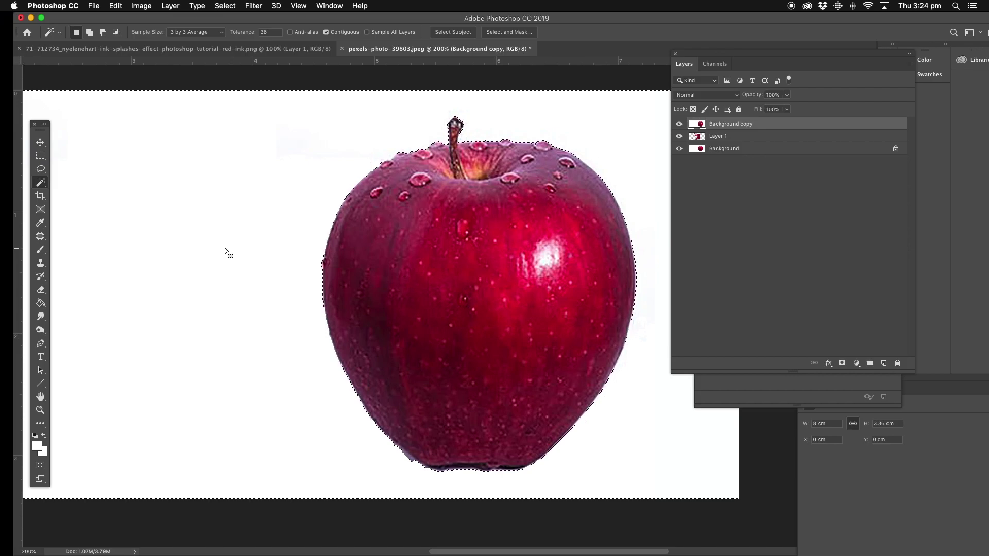
pyautogui.click(116, 10)
pyautogui.click(113, 69)
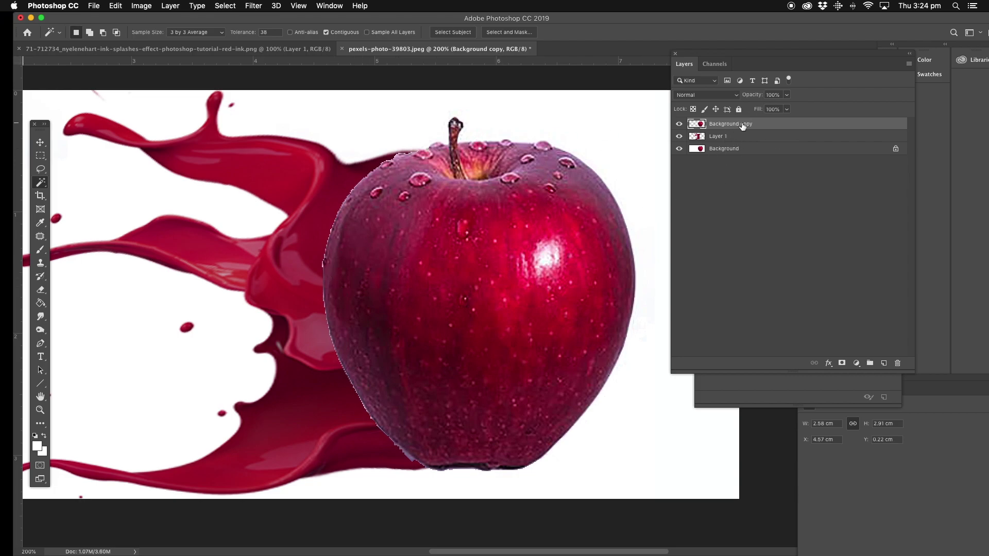
# Set the opacity of the Background copy layer to 78%
pyautogui.click(787, 96)
pyautogui.moveTo(787, 110); pyautogui.dragTo(749, 117)
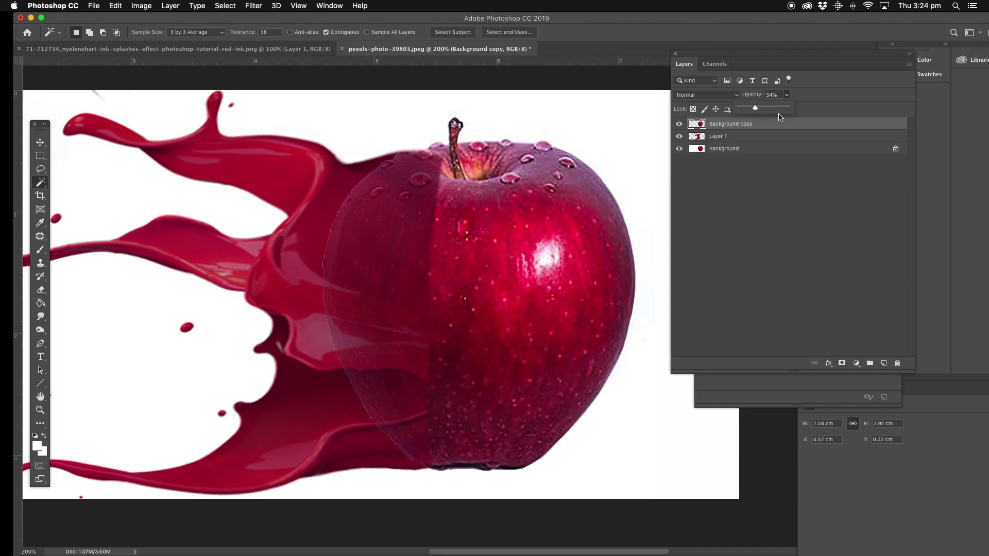
pyautogui.moveTo(756, 110); pyautogui.dragTo(776, 113)
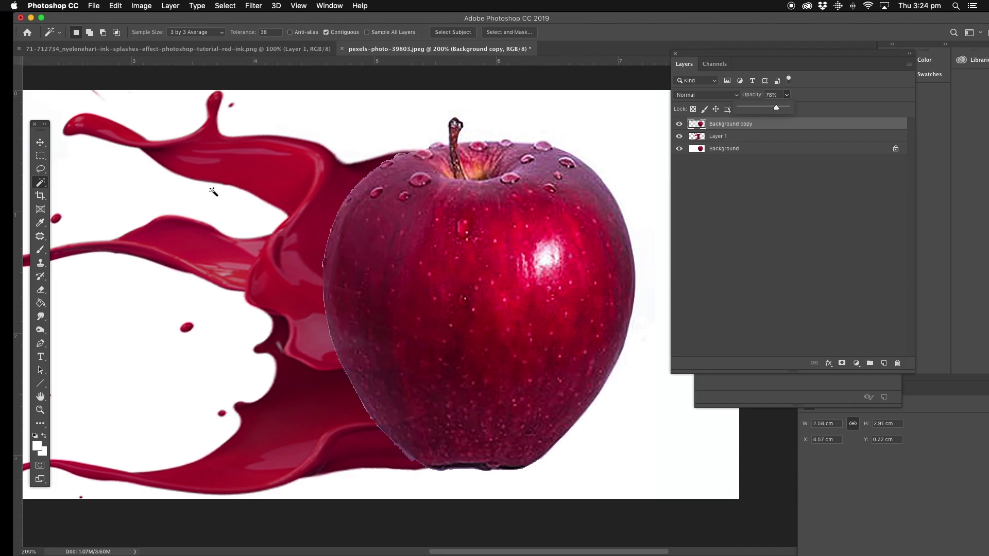
# Liquify the Background copy, stretching the apple's left side outward over the splash with a size 273 Forward Warp brush
pyautogui.click(41, 316)
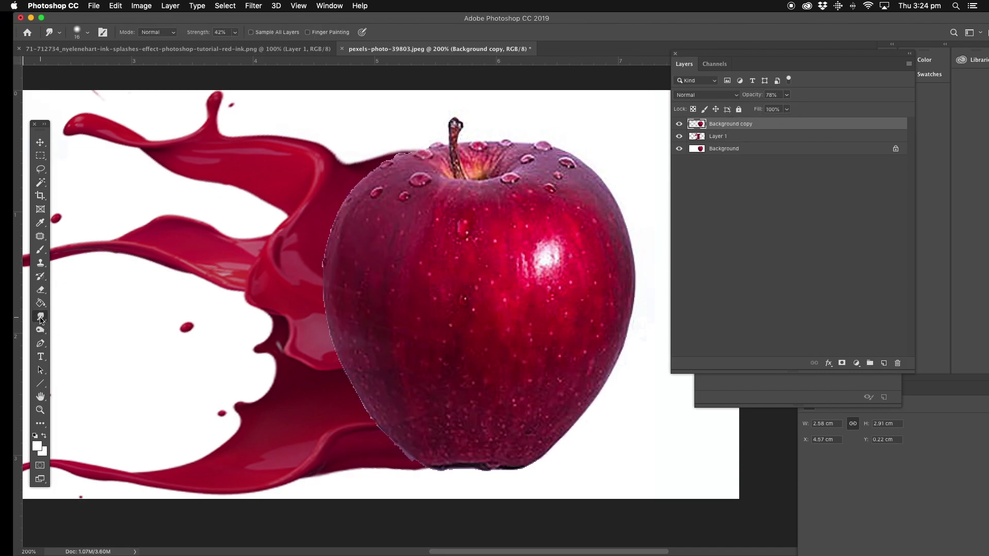
pyautogui.click(78, 335)
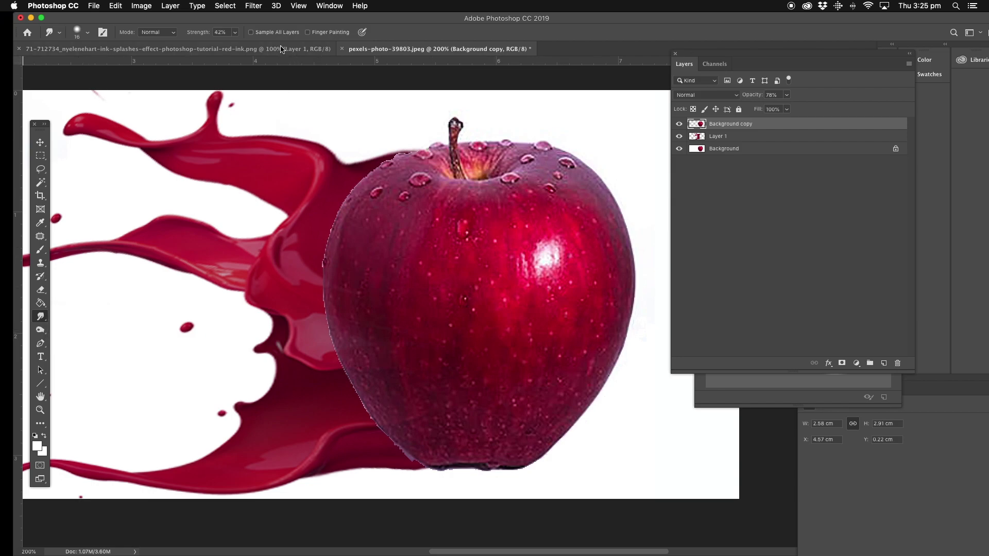
pyautogui.click(254, 5)
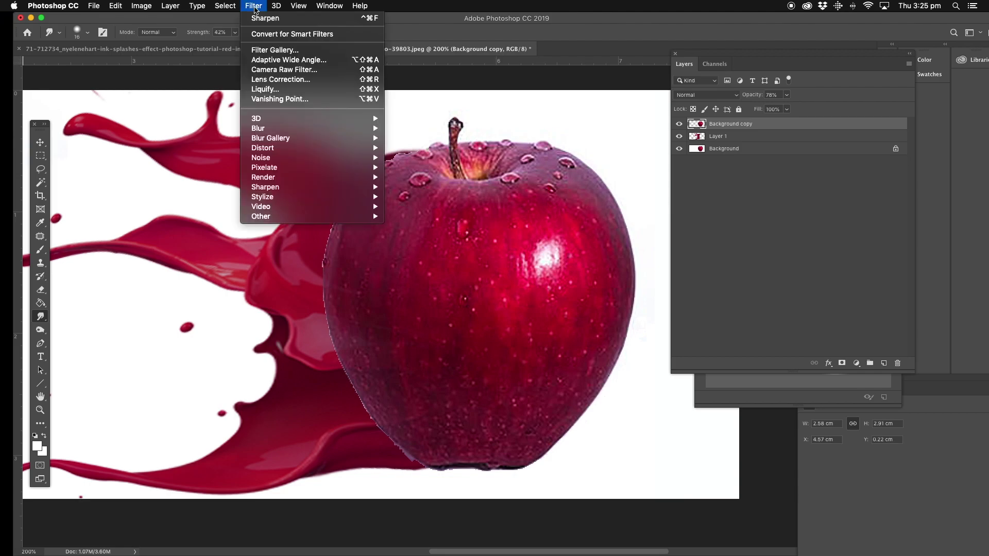
pyautogui.click(273, 91)
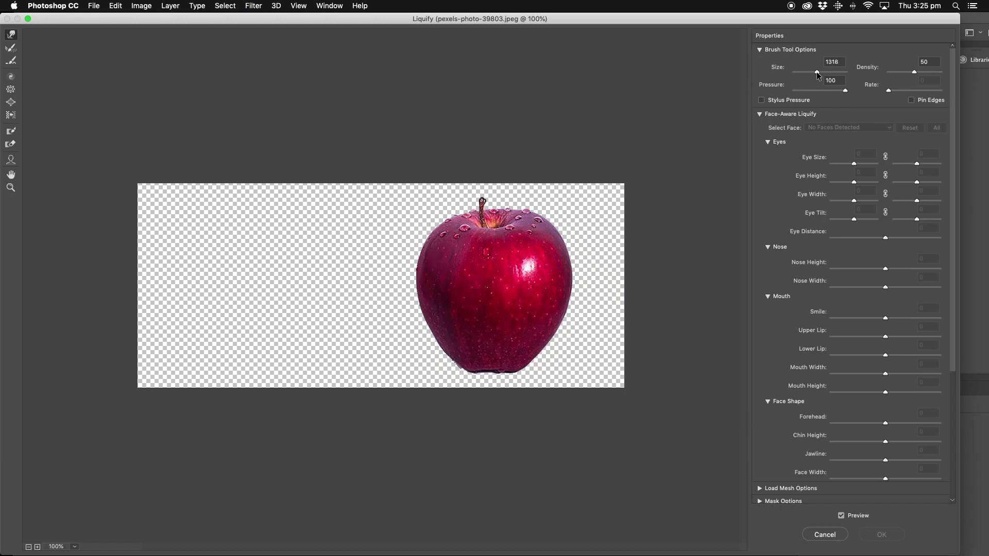
pyautogui.moveTo(806, 72); pyautogui.dragTo(802, 73)
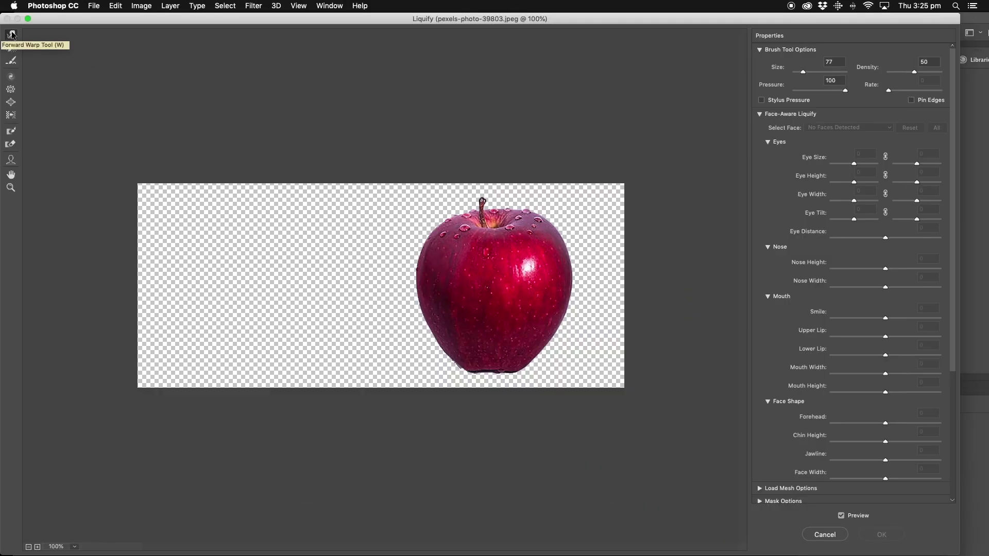
pyautogui.moveTo(430, 261); pyautogui.dragTo(426, 260)
pyautogui.moveTo(819, 73); pyautogui.dragTo(806, 72)
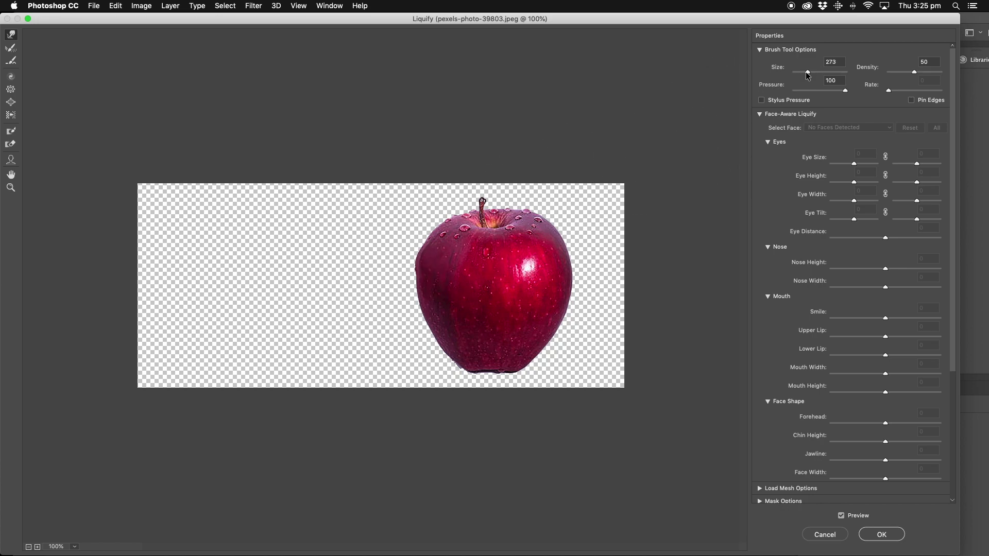
pyautogui.moveTo(419, 265); pyautogui.dragTo(399, 265)
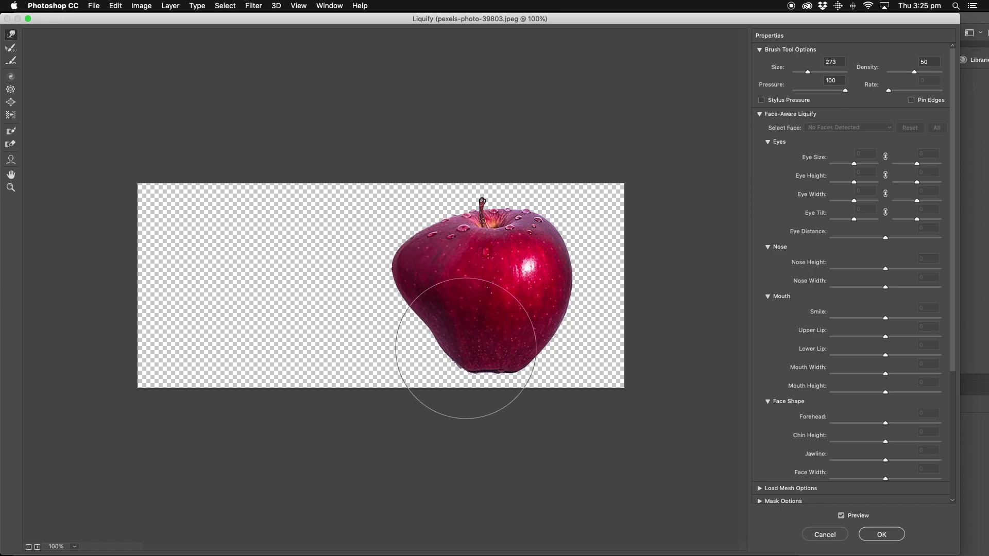
pyautogui.moveTo(452, 344)
pyautogui.mouseDown()
pyautogui.moveTo(426, 340)
pyautogui.moveTo(433, 321)
pyautogui.mouseUp()
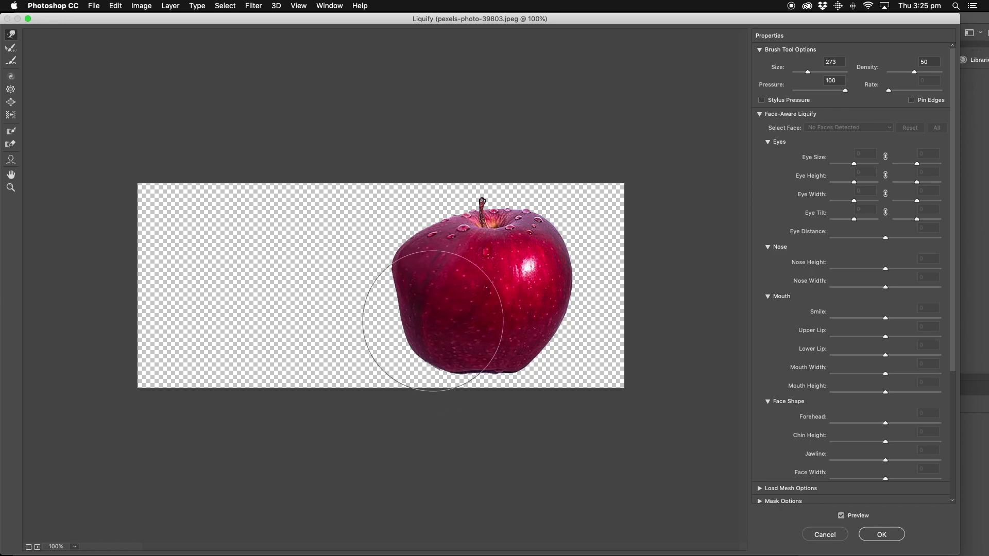
pyautogui.click(881, 536)
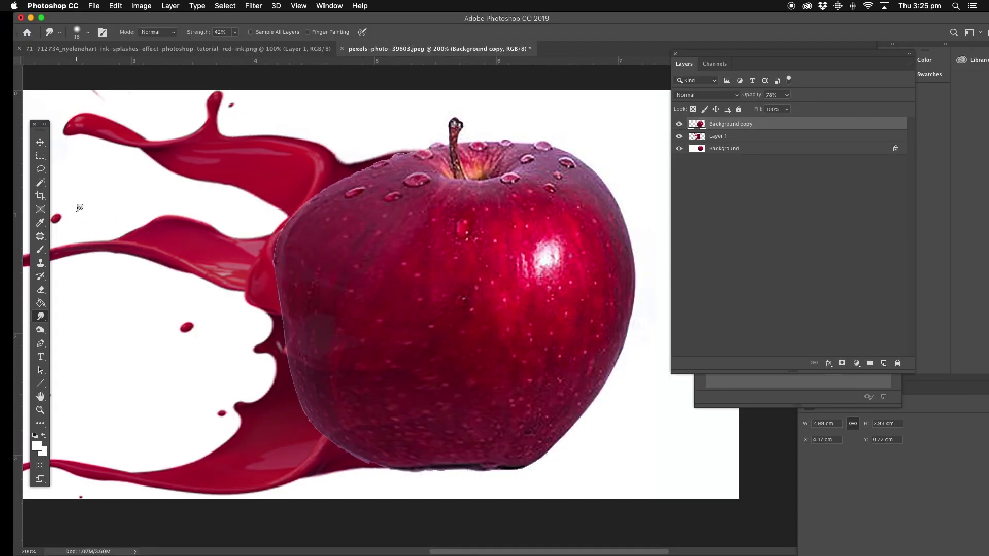
# Erase the stretched apple's left edge from top to base with a soft 104 px eraser, blending it into the splash
pyautogui.click(41, 290)
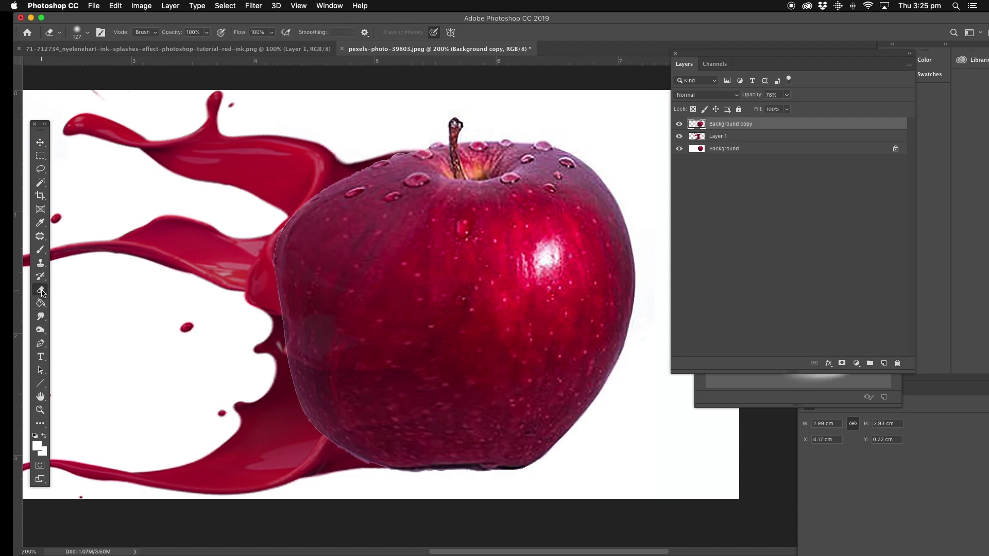
pyautogui.click(801, 386)
pyautogui.moveTo(833, 231); pyautogui.dragTo(827, 231)
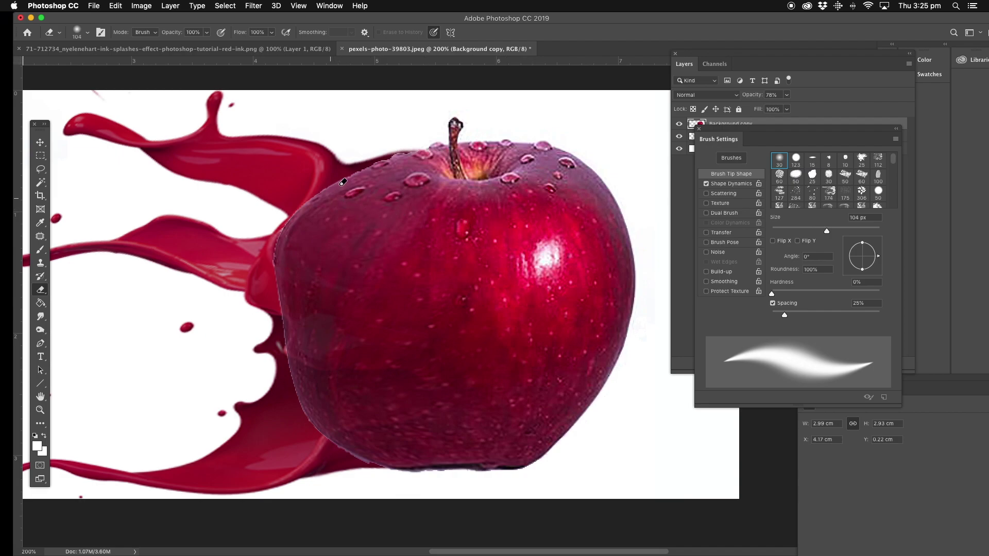
pyautogui.moveTo(358, 159)
pyautogui.mouseDown()
pyautogui.moveTo(305, 210)
pyautogui.moveTo(280, 257)
pyautogui.moveTo(268, 301)
pyautogui.moveTo(295, 367)
pyautogui.moveTo(289, 420)
pyautogui.mouseUp()
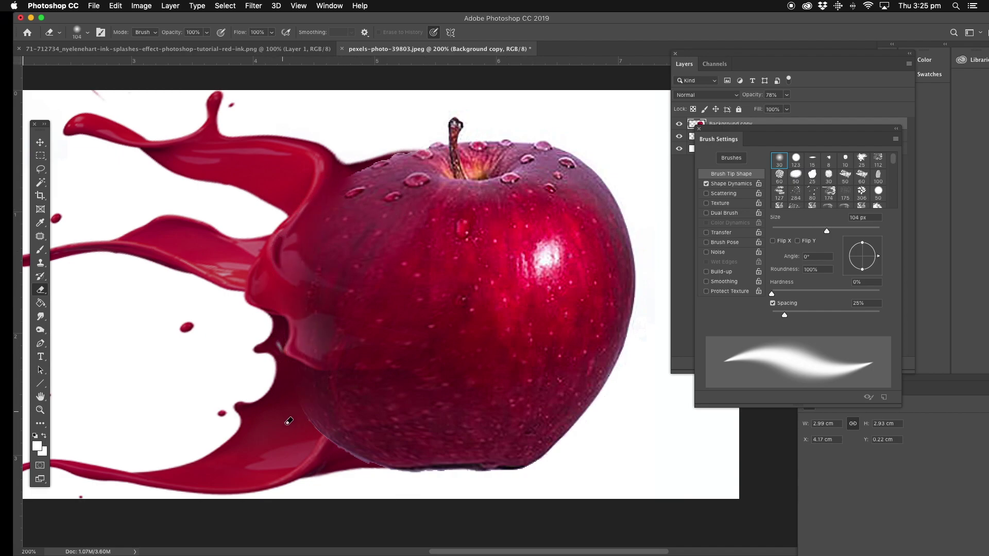
pyautogui.moveTo(318, 459); pyautogui.dragTo(368, 457)
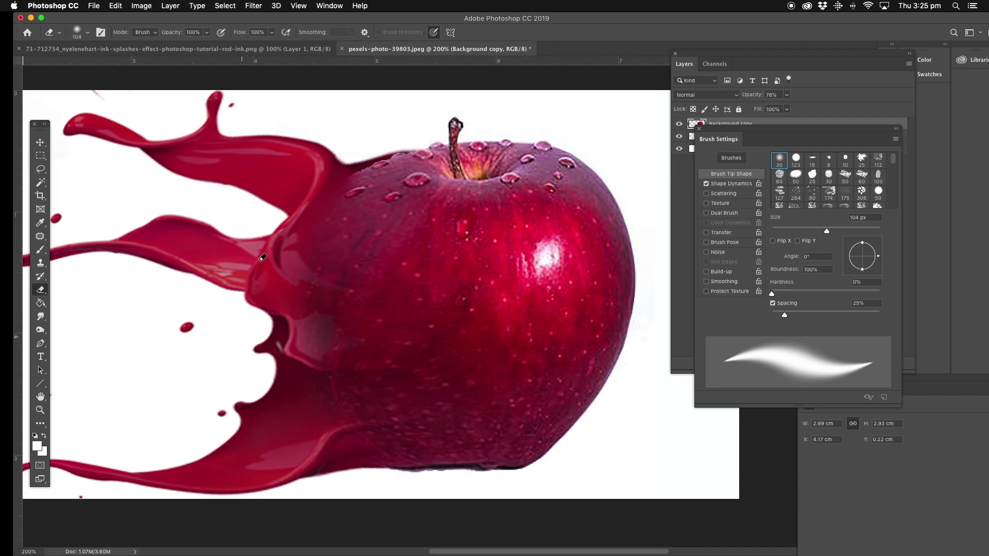
pyautogui.moveTo(355, 162)
pyautogui.mouseDown()
pyautogui.moveTo(403, 138)
pyautogui.moveTo(323, 169)
pyautogui.moveTo(437, 105)
pyautogui.mouseUp()
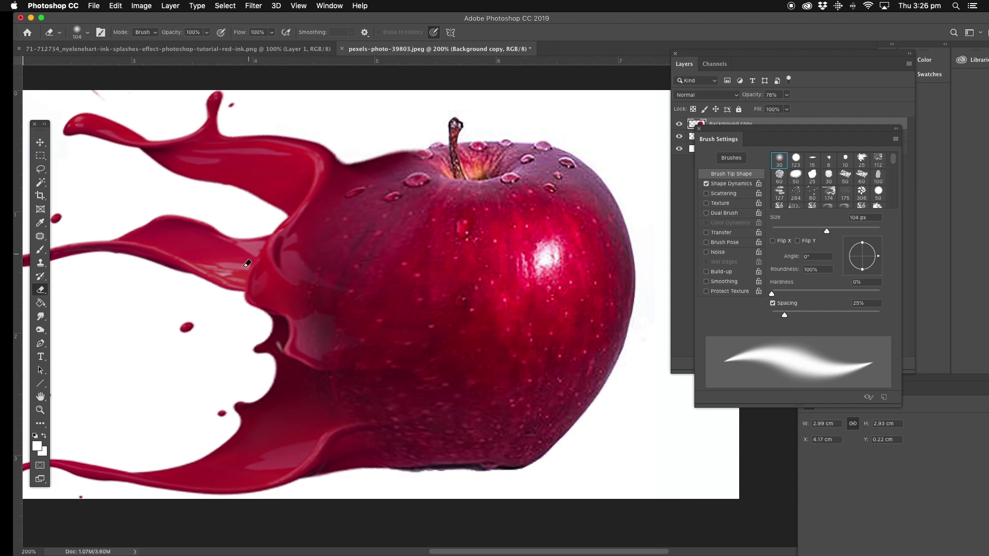
# Flatten all the layers of the apple and splash composite into a single image
pyautogui.click(39, 410)
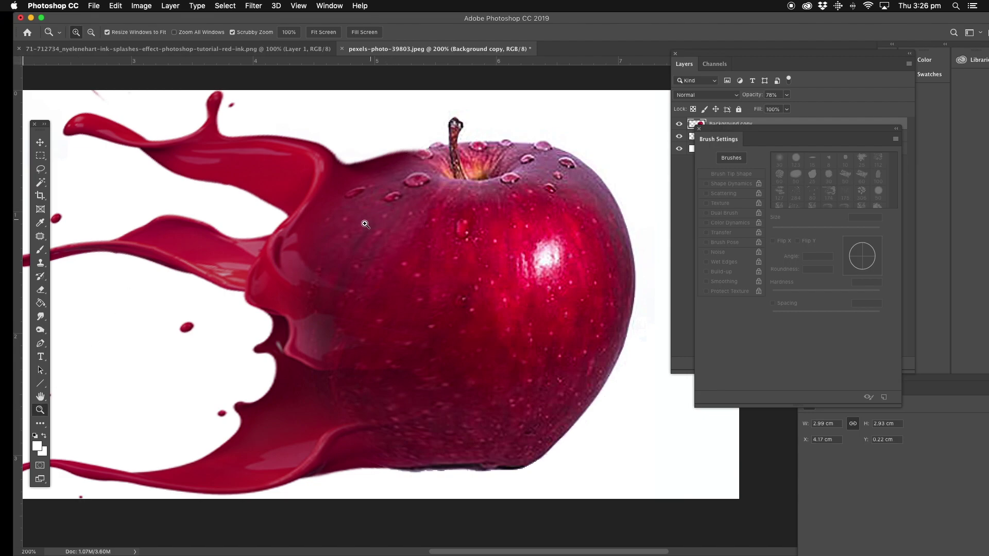
pyautogui.keyDown('alt'); pyautogui.click(372, 266); pyautogui.keyUp('alt')
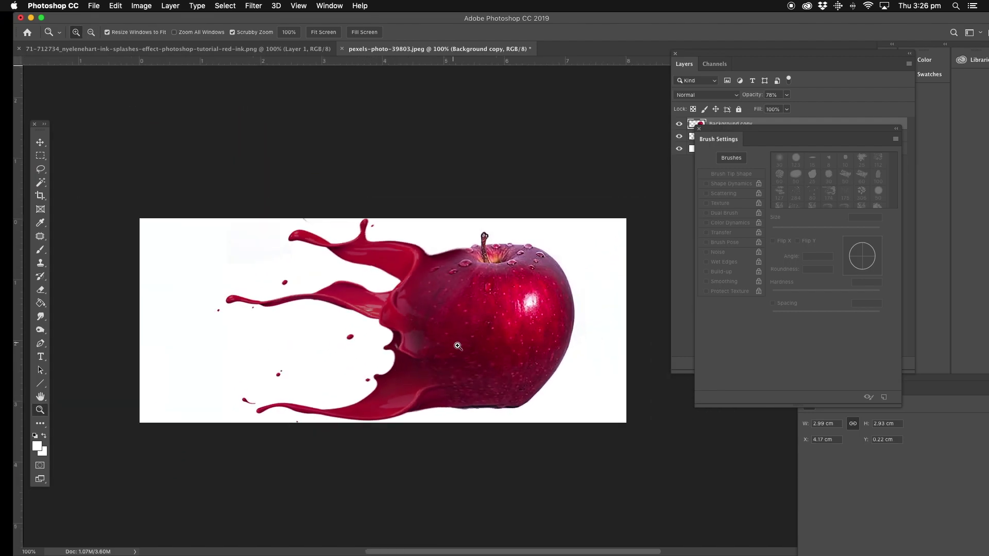
pyautogui.click(443, 334)
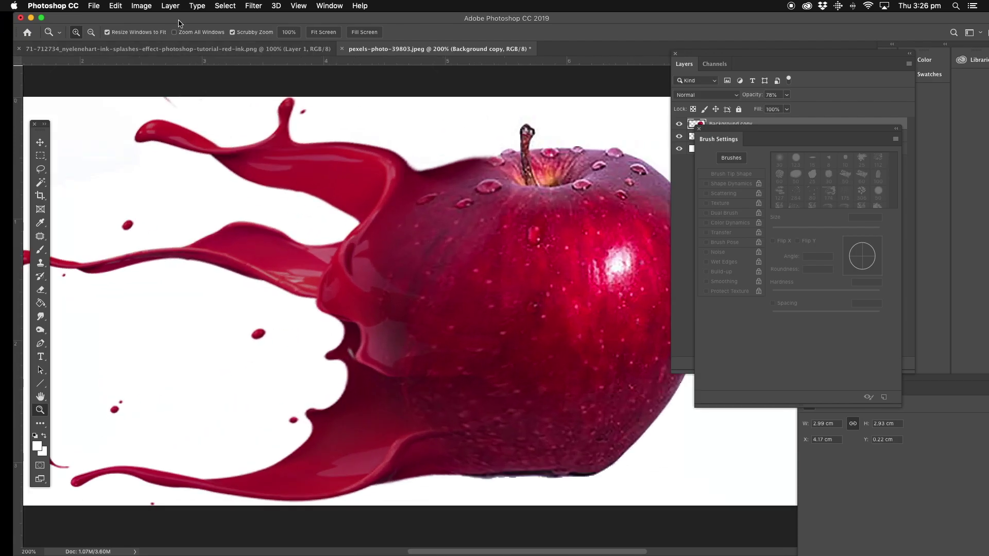
pyautogui.click(171, 6)
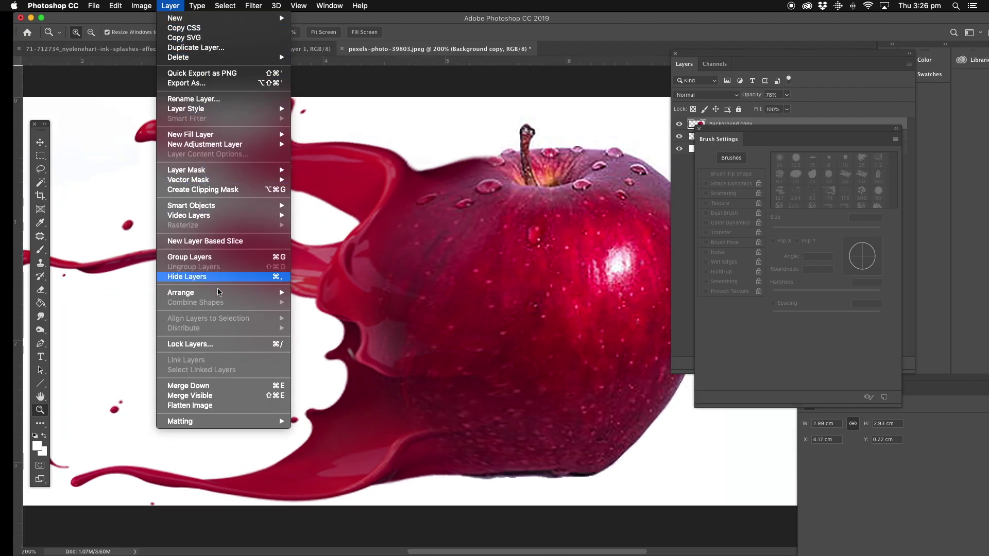
pyautogui.click(214, 406)
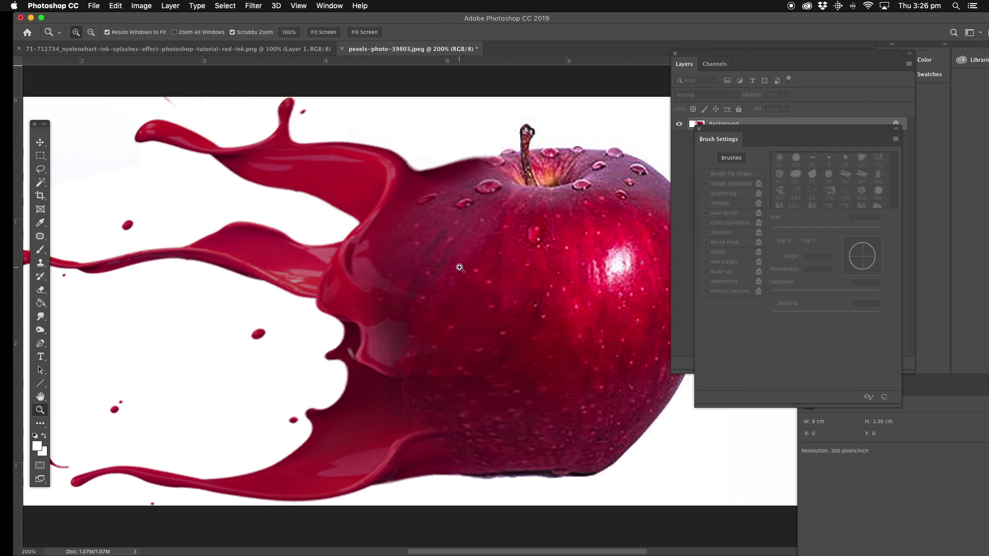
# Patch the smooth areas where the splash meets the apple's upper and lower left side with speckled skin sampled from the apple, then deselect
pyautogui.click(41, 237)
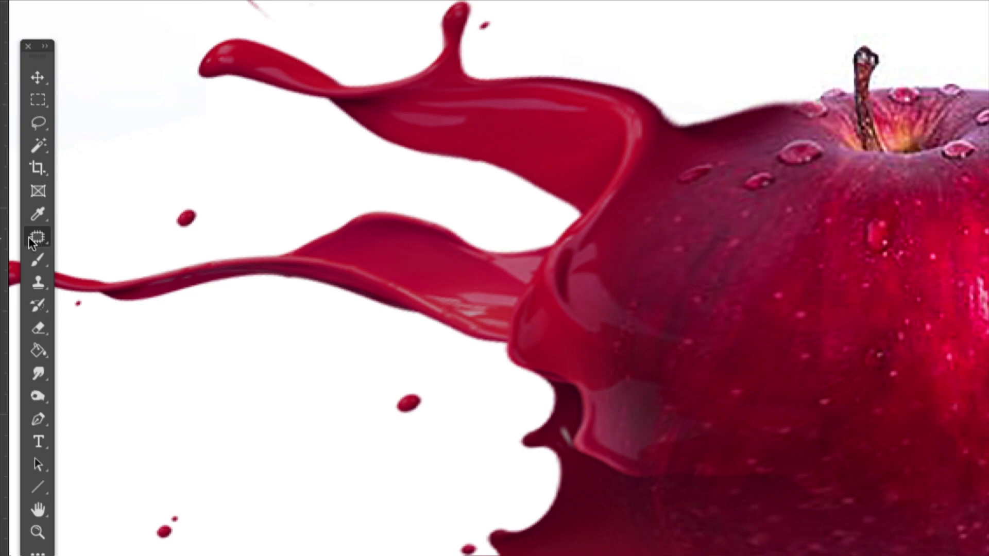
pyautogui.rightClick(37, 238)
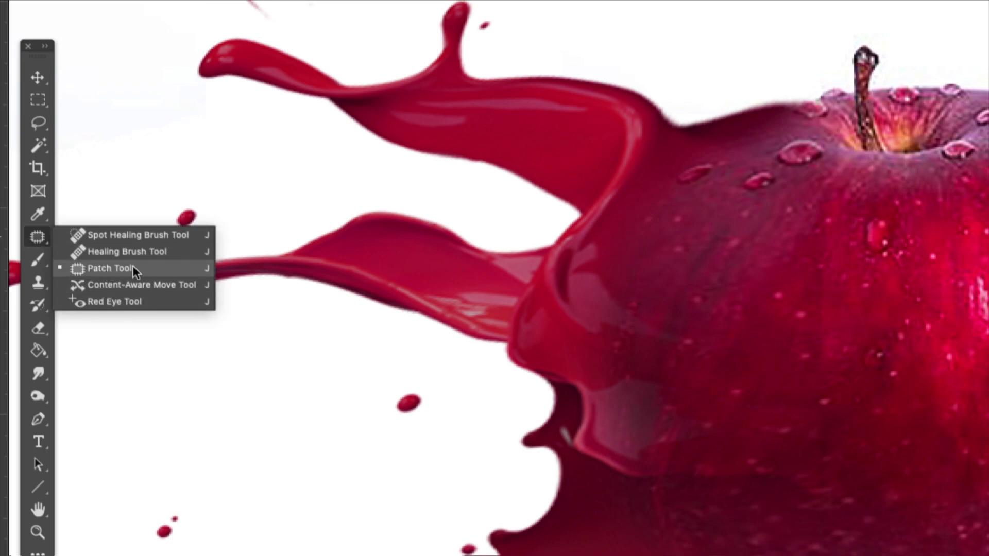
pyautogui.click(110, 269)
pyautogui.moveTo(574, 249); pyautogui.dragTo(366, 234)
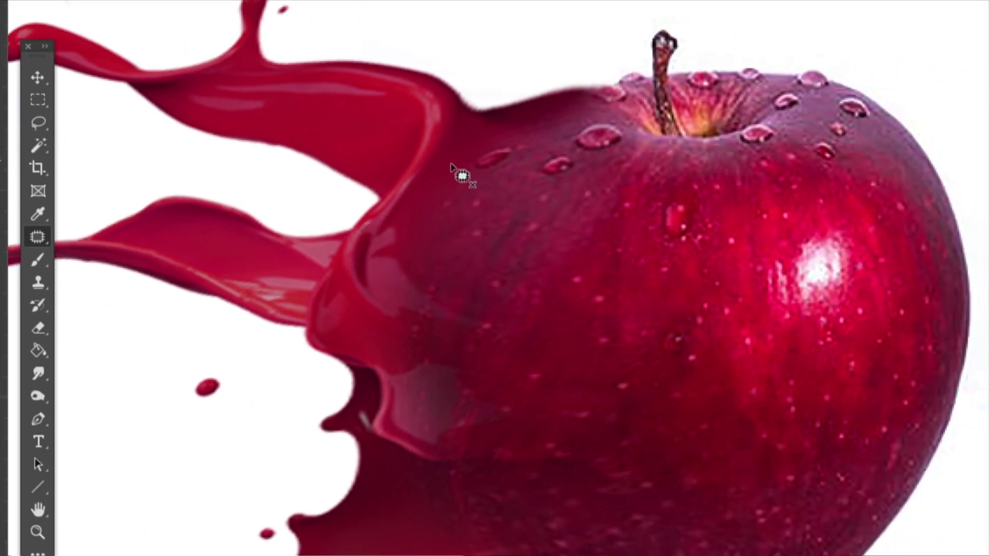
pyautogui.moveTo(446, 149)
pyautogui.mouseDown()
pyautogui.moveTo(399, 204)
pyautogui.moveTo(409, 243)
pyautogui.moveTo(441, 229)
pyautogui.moveTo(489, 178)
pyautogui.moveTo(474, 163)
pyautogui.moveTo(490, 130)
pyautogui.moveTo(456, 130)
pyautogui.mouseUp()
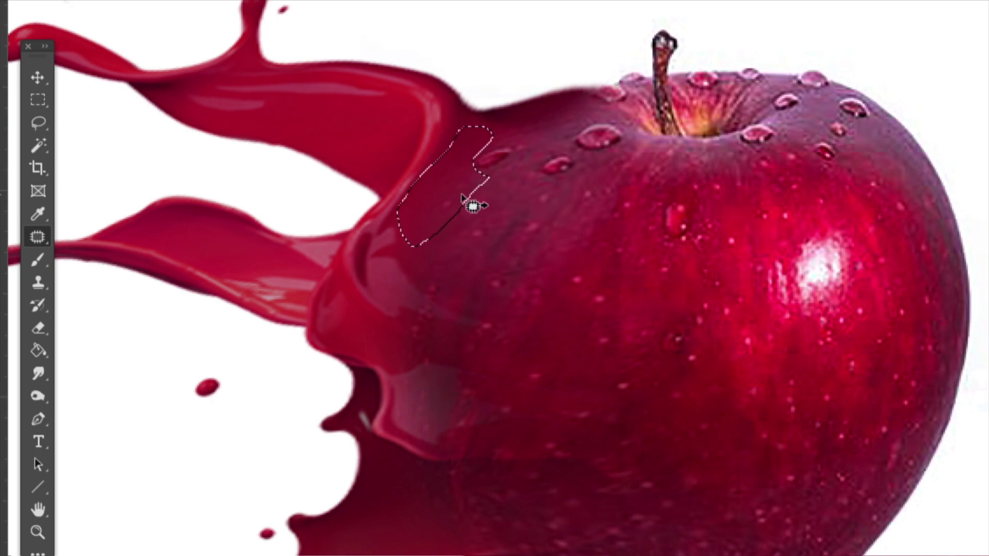
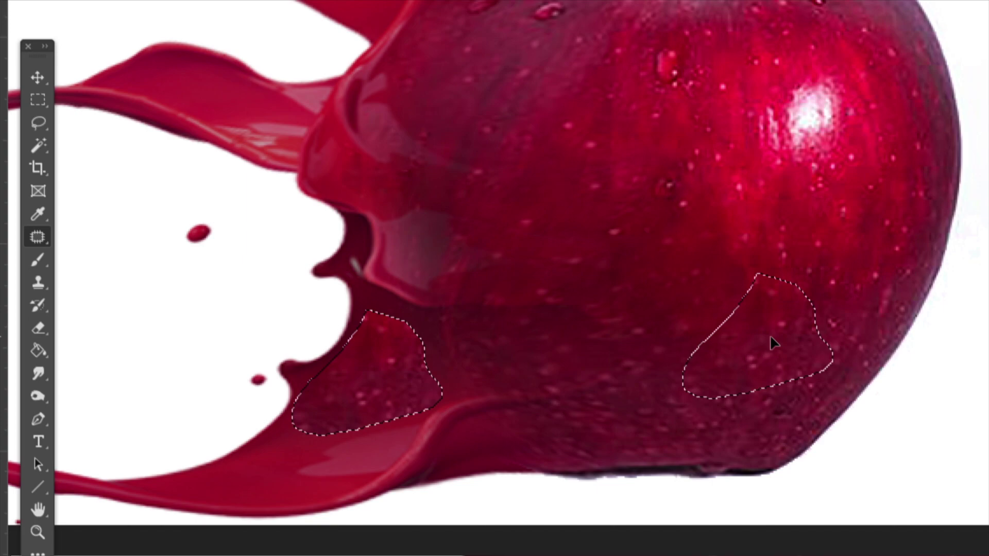
pyautogui.moveTo(773, 344); pyautogui.dragTo(711, 393)
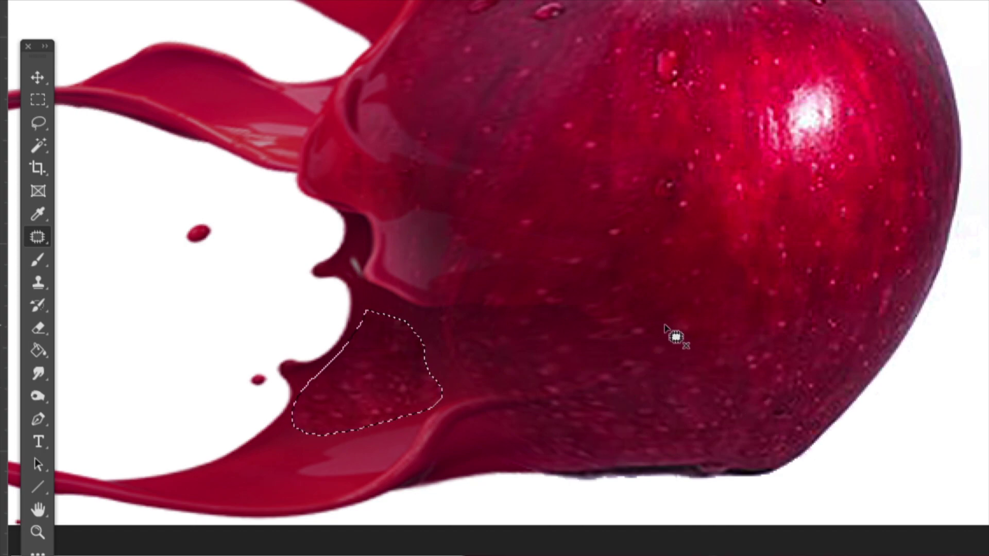
pyautogui.hotkey('ctrl', 'd')
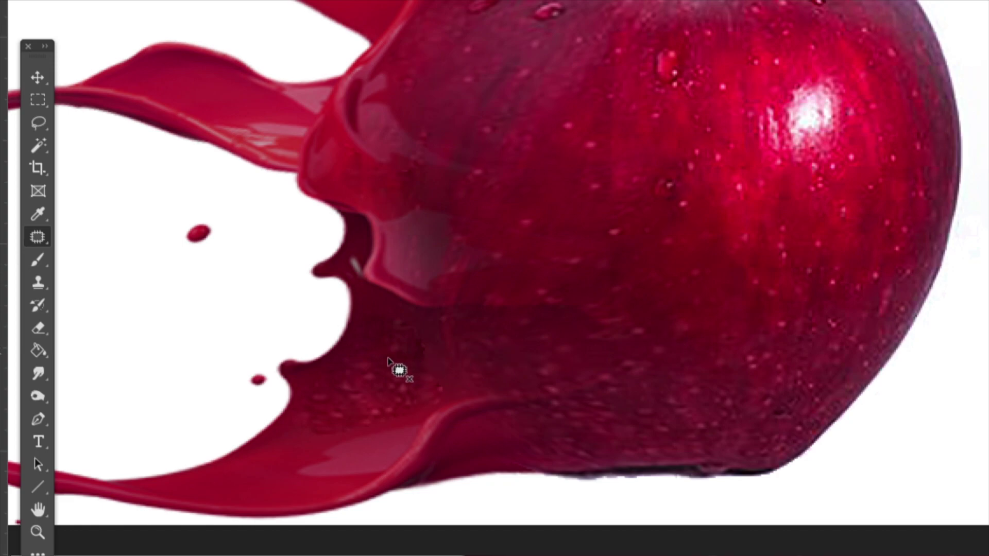
# Retouch the dark blemishes in the patched lower splash area with the Spot Healing Brush
pyautogui.click(36, 237)
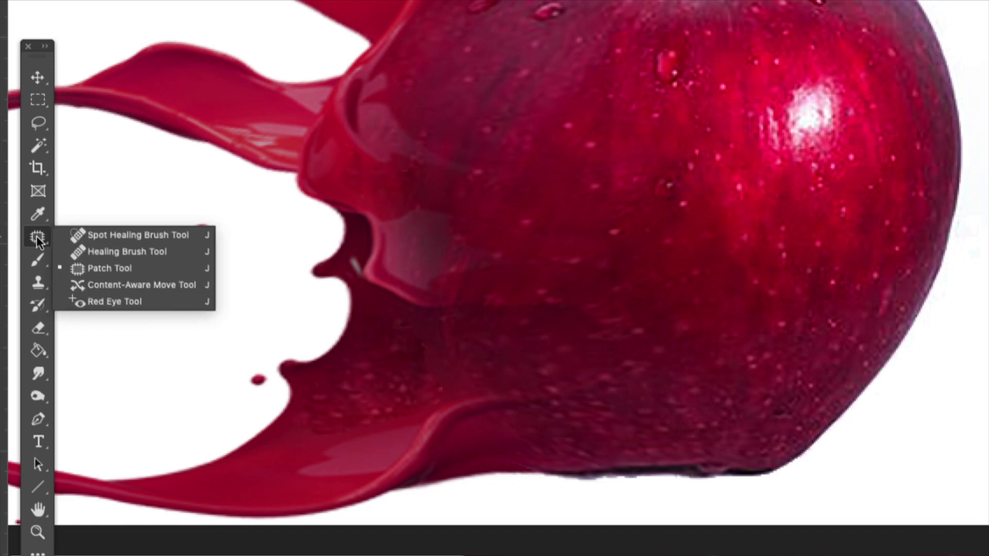
pyautogui.click(143, 234)
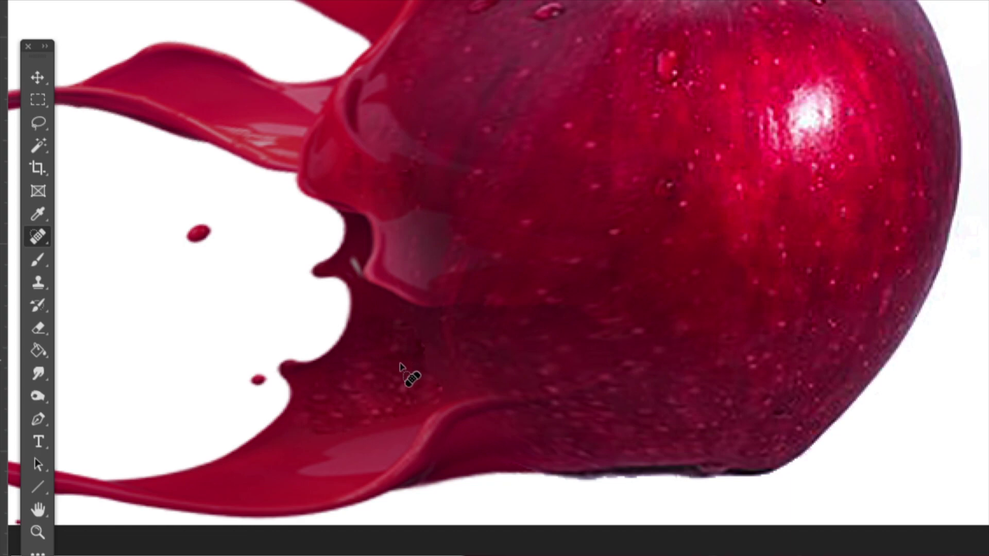
pyautogui.moveTo(419, 337); pyautogui.dragTo(430, 373)
pyautogui.moveTo(398, 318)
pyautogui.mouseDown()
pyautogui.moveTo(412, 330)
pyautogui.moveTo(407, 338)
pyautogui.mouseUp()
# Select a freehand area of apple skin about 0.94 × 0.89 cm on the apple's left half with the Lasso tool
pyautogui.click(37, 532)
pyautogui.keyDown('alt'); pyautogui.click(504, 261); pyautogui.keyUp('alt')
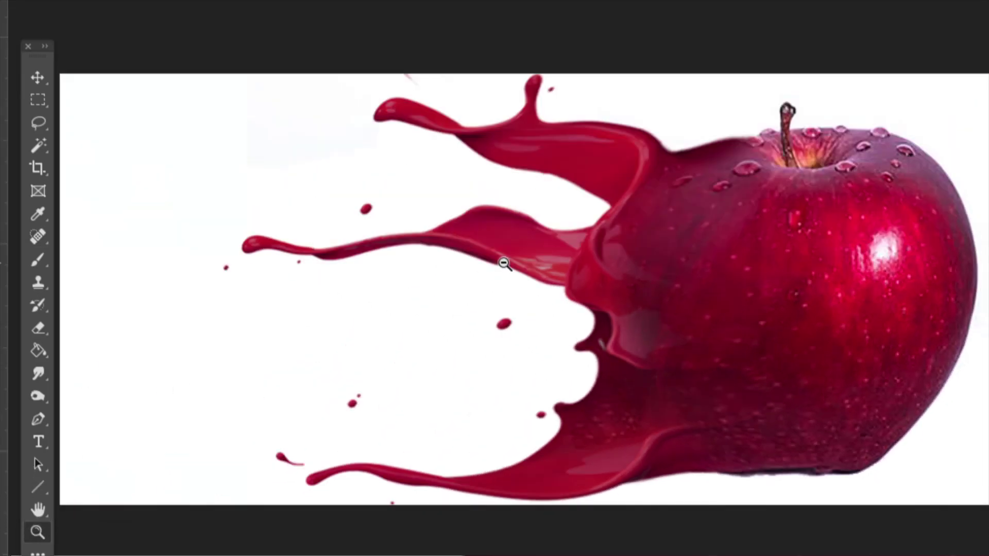
pyautogui.keyDown('alt'); pyautogui.click(474, 242); pyautogui.keyUp('alt')
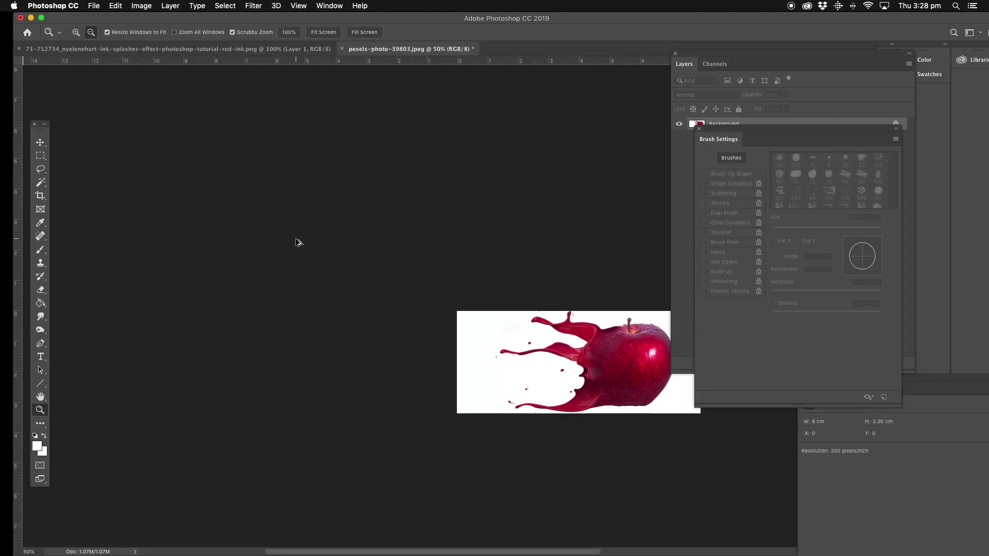
pyautogui.click(608, 375)
pyautogui.click(495, 286)
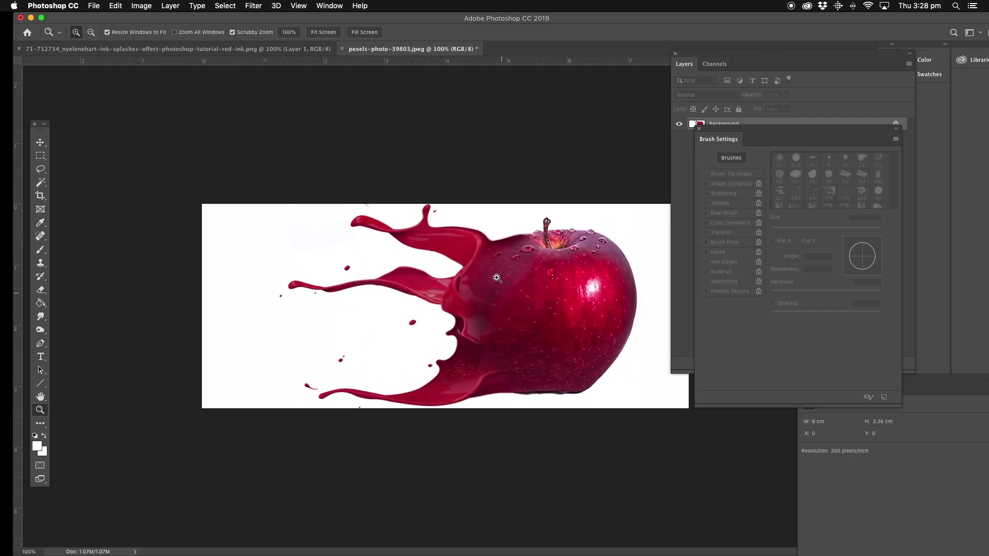
pyautogui.click(511, 301)
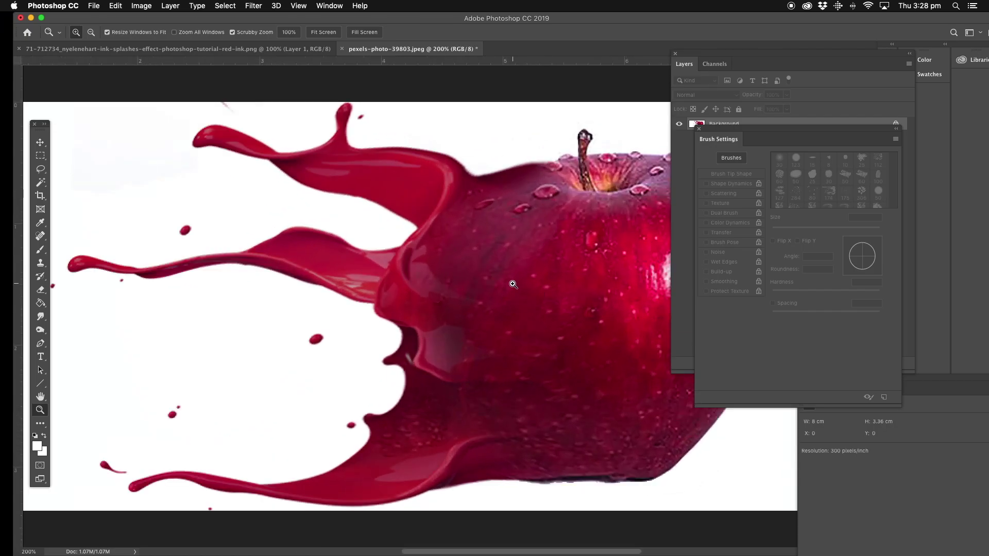
pyautogui.moveTo(464, 280); pyautogui.dragTo(427, 273)
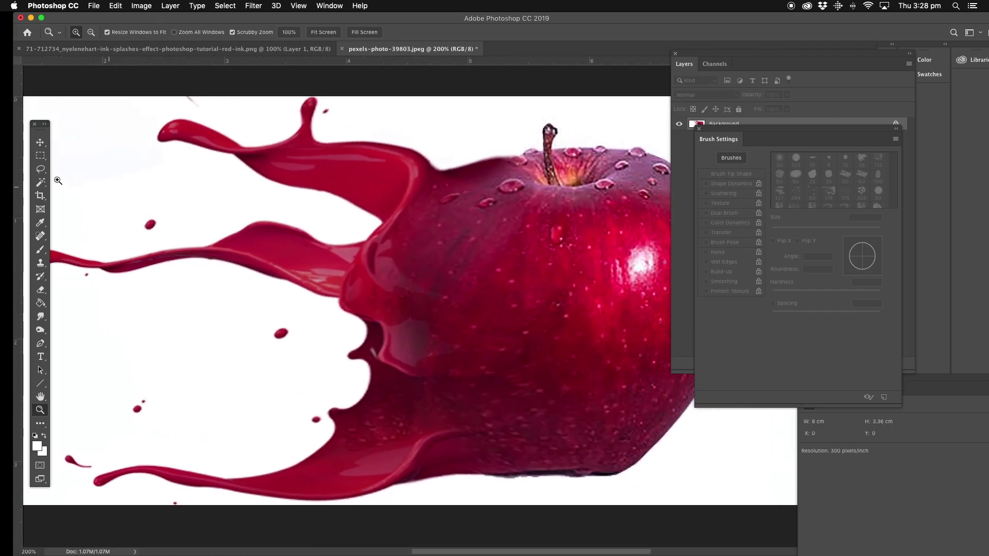
pyautogui.click(40, 172)
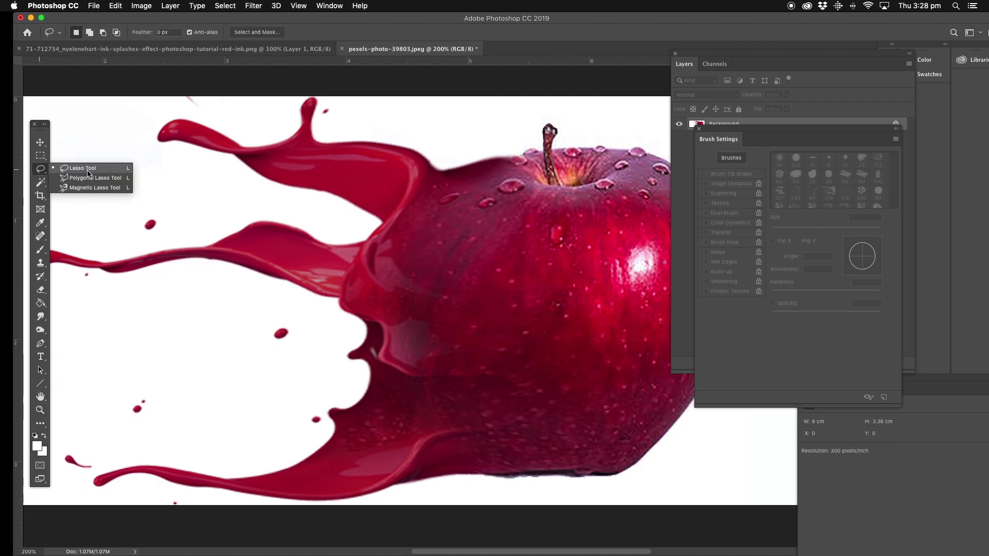
pyautogui.click(88, 173)
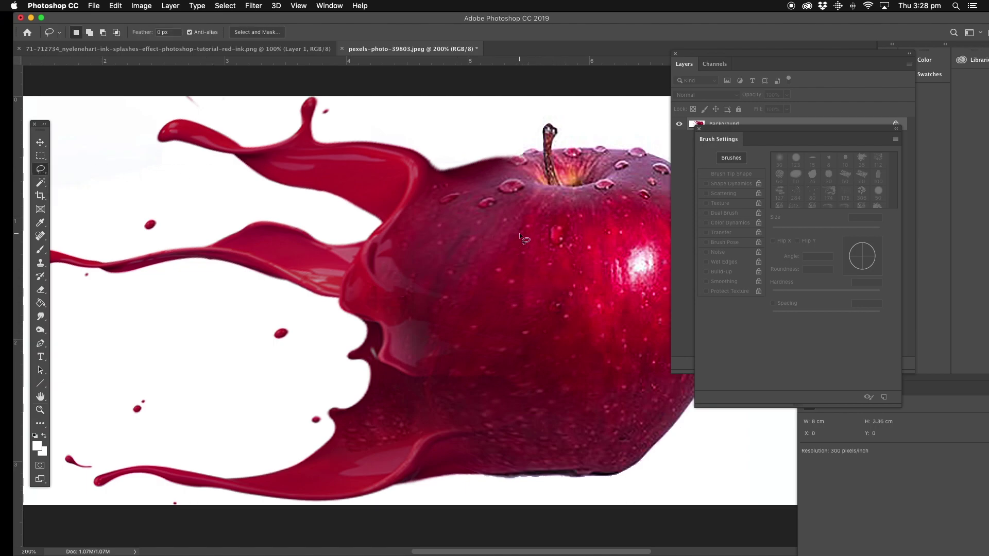
pyautogui.moveTo(451, 240)
pyautogui.mouseDown()
pyautogui.moveTo(442, 270)
pyautogui.moveTo(464, 299)
pyautogui.mouseUp()
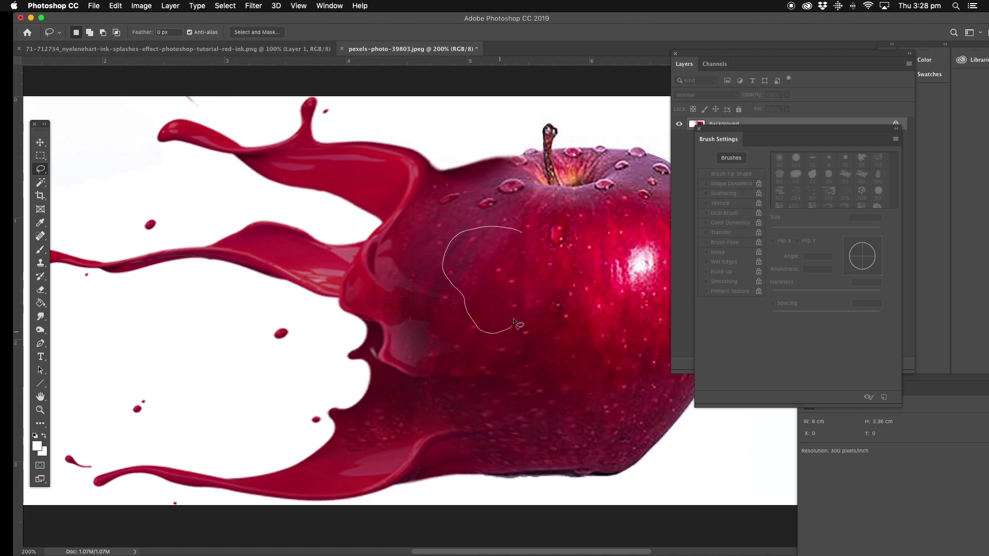
pyautogui.moveTo(556, 273); pyautogui.dragTo(557, 274)
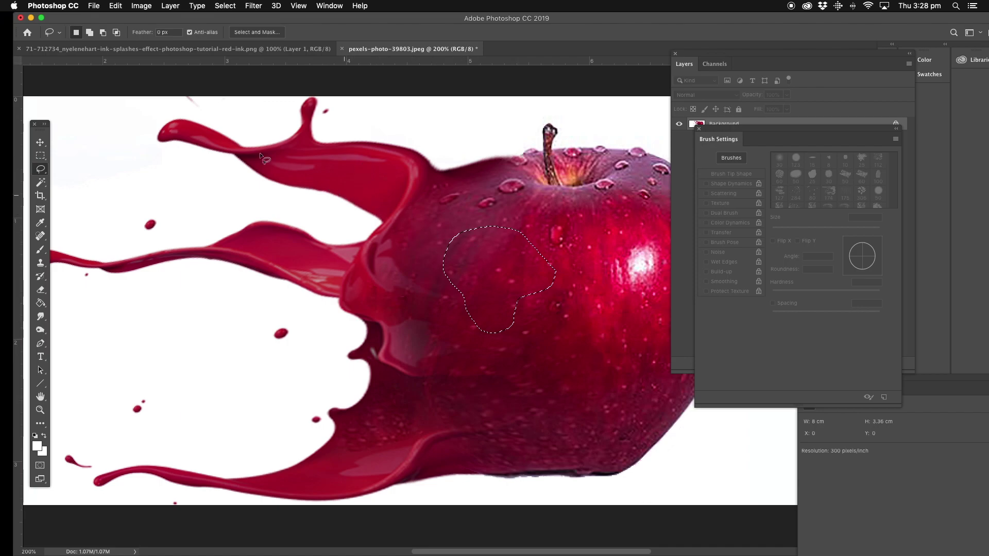
# Copy the selected apple skin, paste it as a new layer and move it over the upper splash arm
pyautogui.click(115, 6)
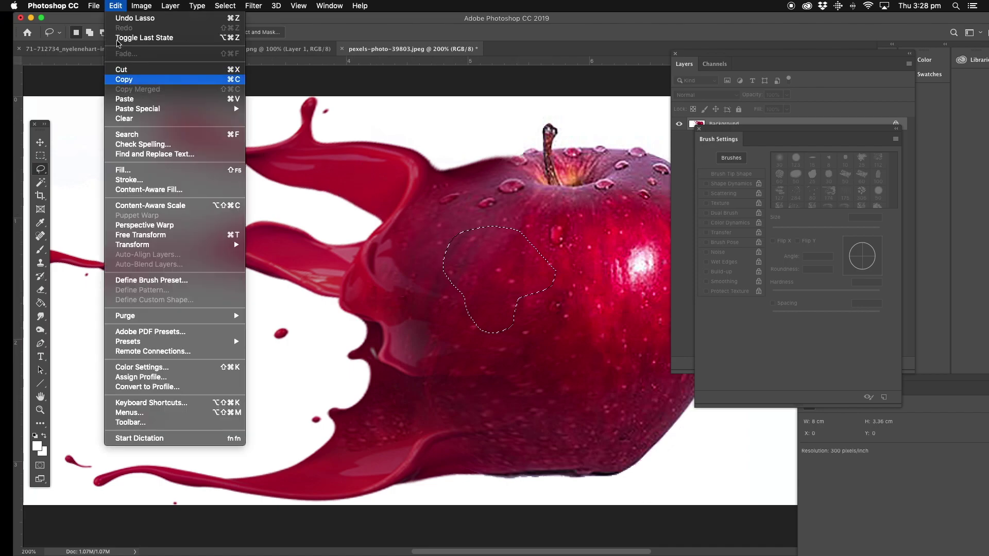
pyautogui.click(115, 5)
pyautogui.click(128, 99)
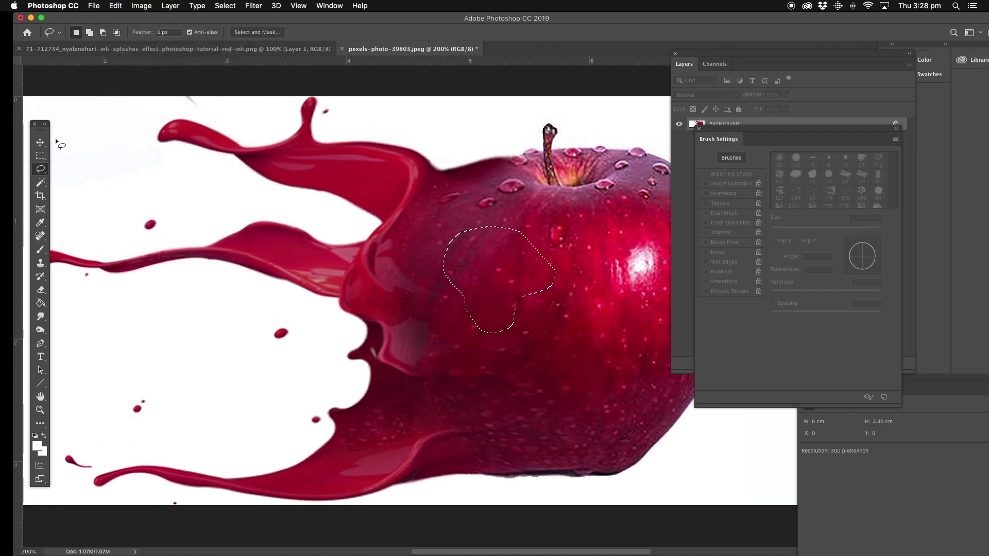
pyautogui.click(40, 143)
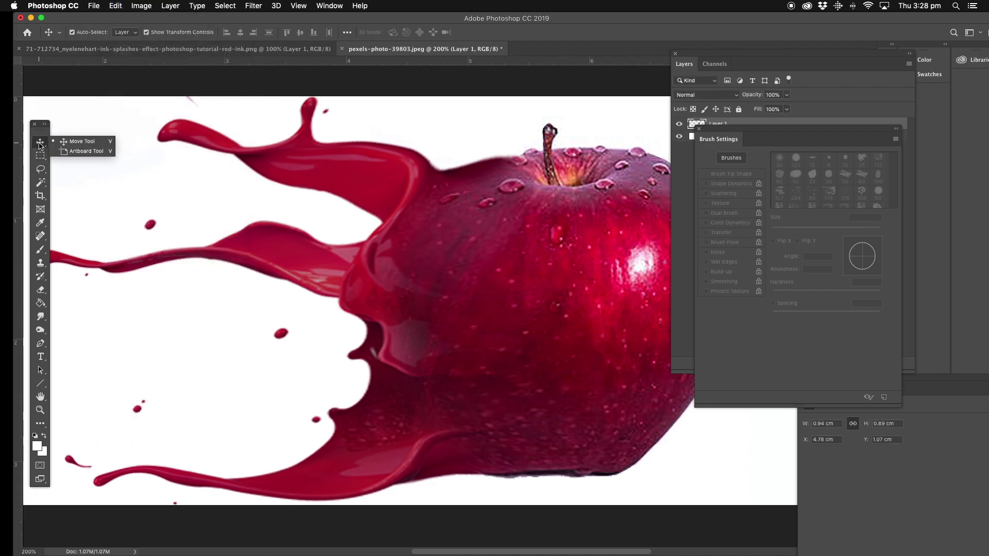
pyautogui.click(82, 141)
pyautogui.moveTo(515, 265); pyautogui.dragTo(337, 163)
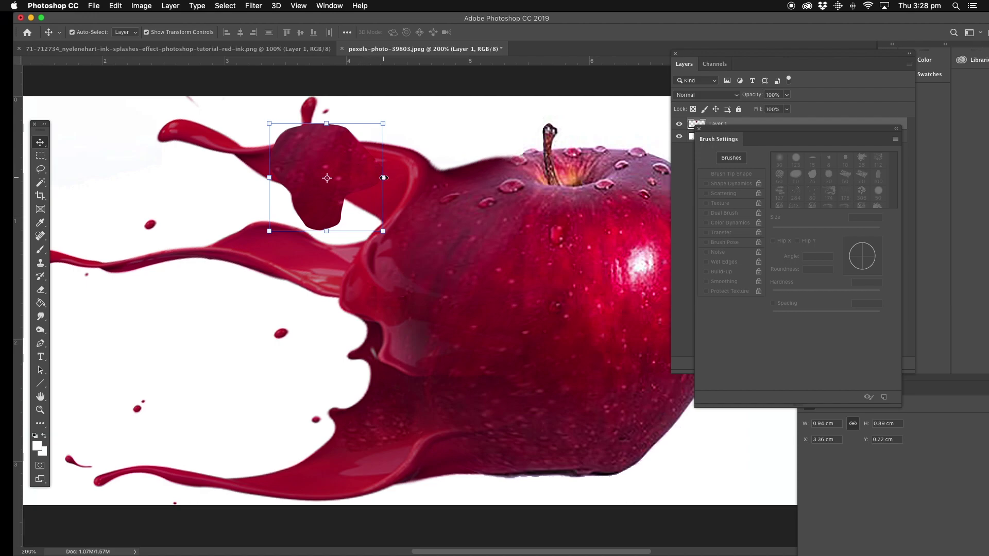
# Stretch the pasted skin piece horizontally to about 204.5% width, covering the upper splash arm up to the apple, and apply the transform
pyautogui.moveTo(383, 178); pyautogui.dragTo(447, 179)
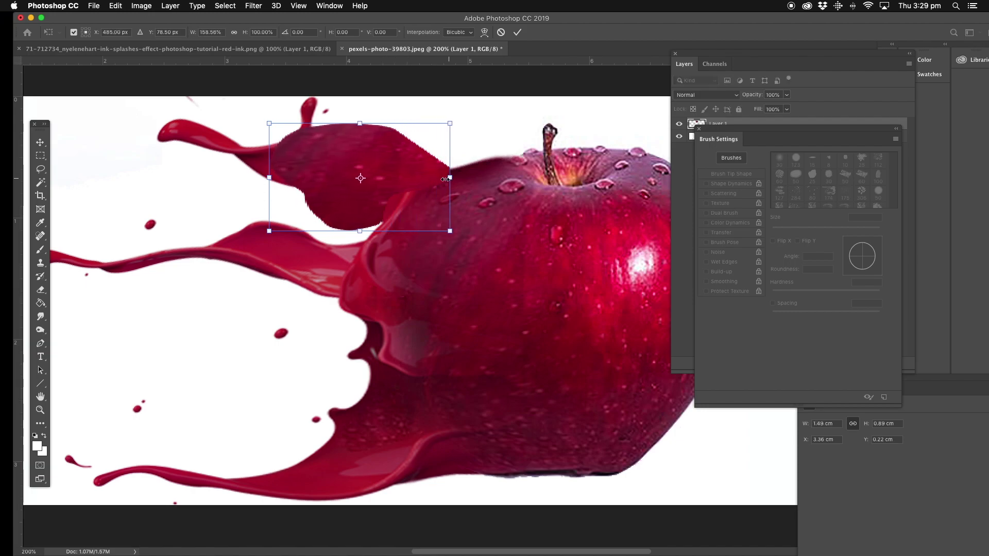
pyautogui.moveTo(271, 178); pyautogui.dragTo(246, 178)
pyautogui.moveTo(450, 178); pyautogui.dragTo(479, 178)
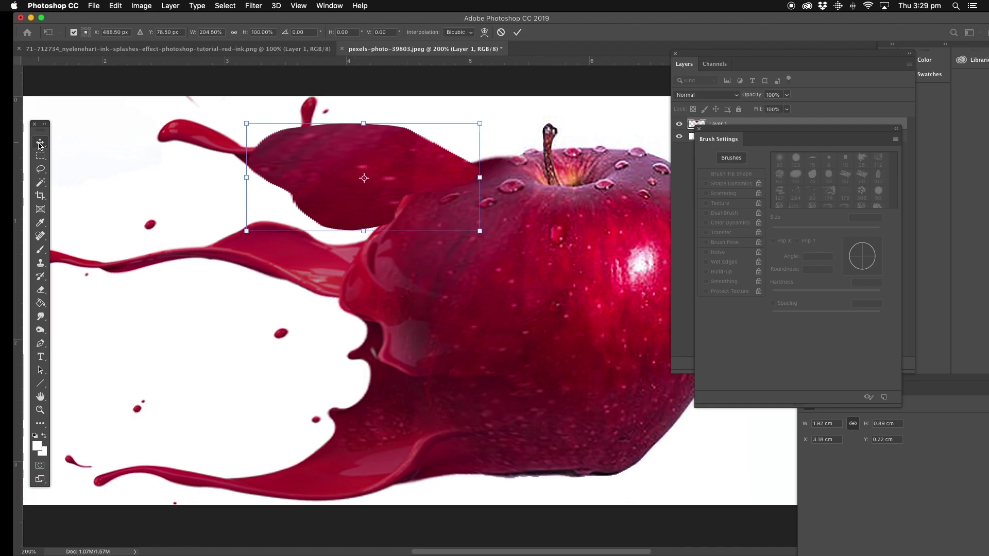
pyautogui.click(41, 169)
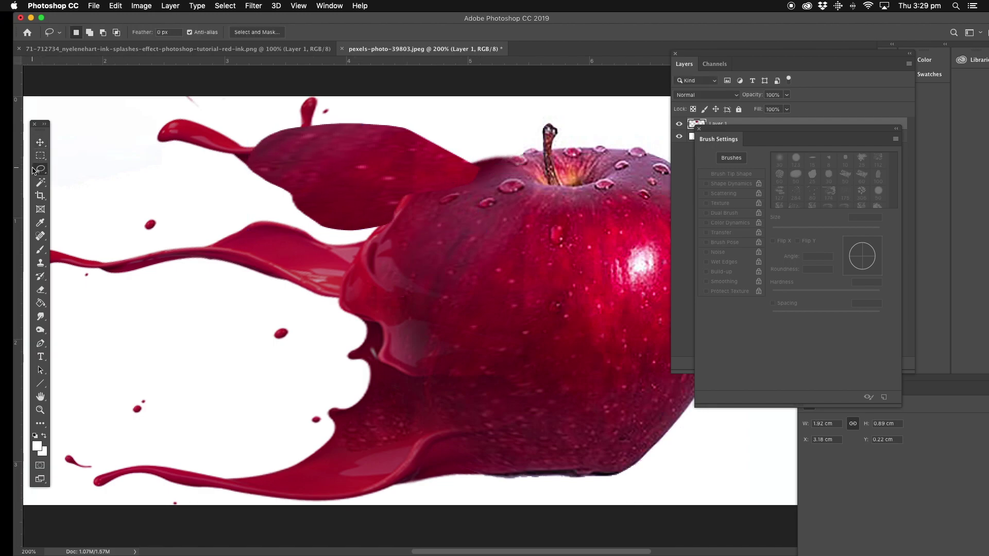
# Set the blending mode of Layer 1 to Soft Light
pyautogui.click(678, 166)
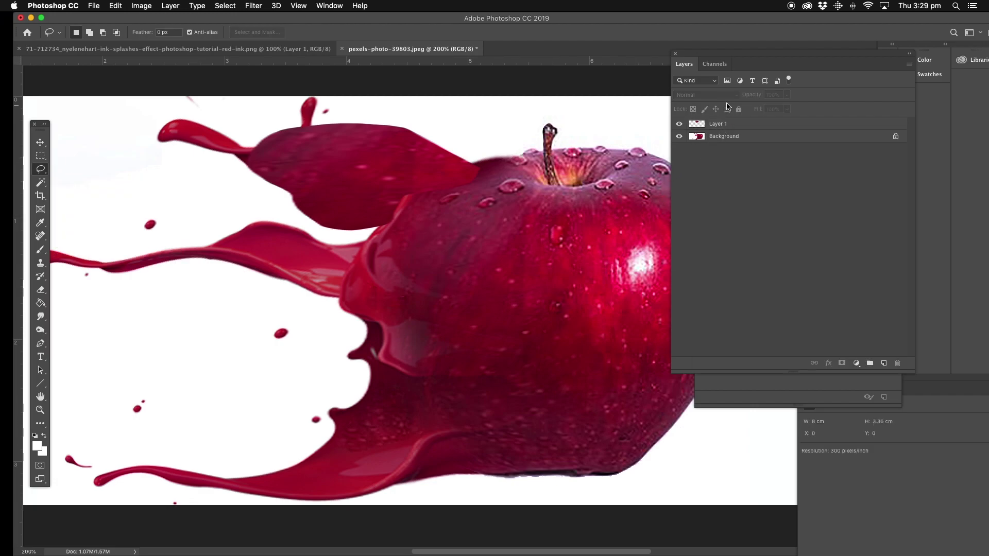
pyautogui.click(723, 126)
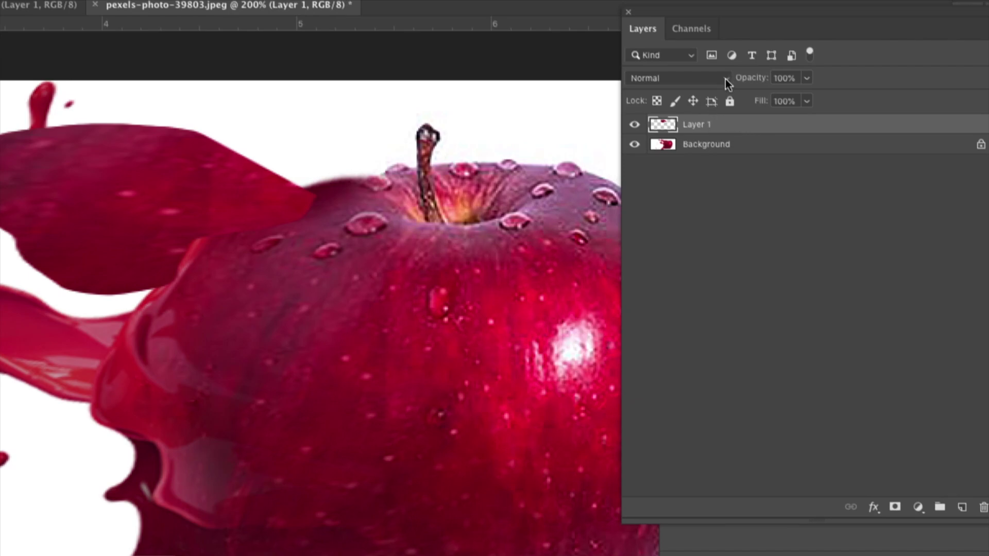
pyautogui.click(726, 79)
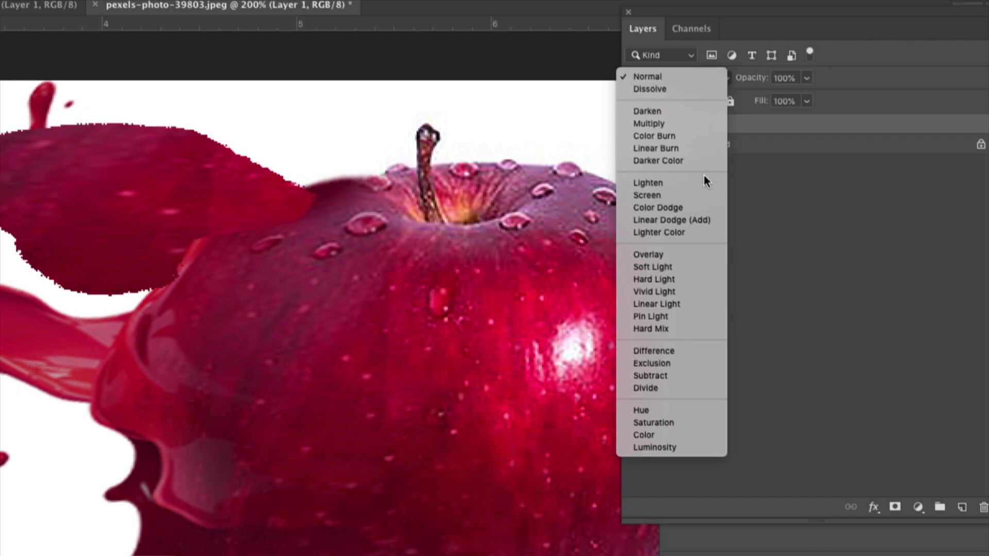
pyautogui.click(691, 267)
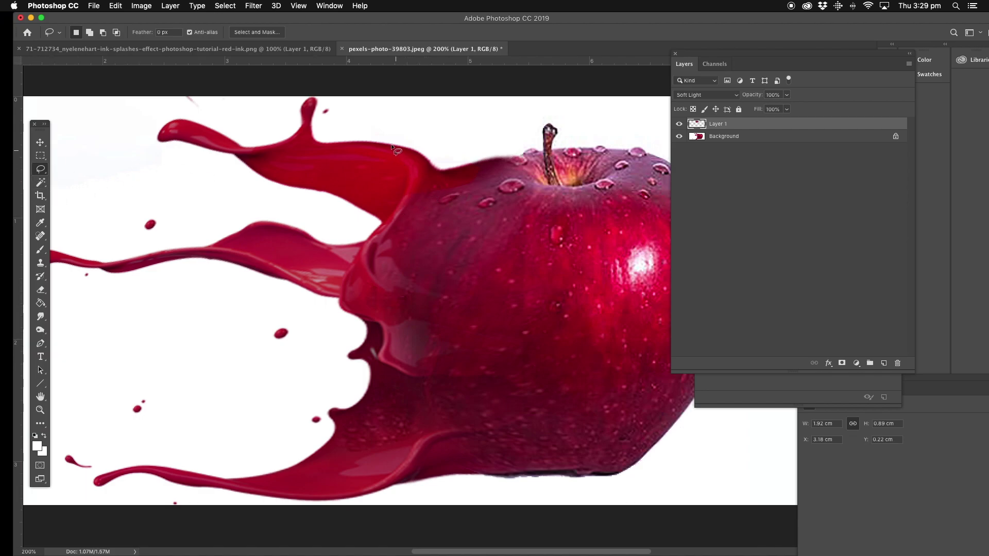
# Erase the excess edge of the pasted skin piece on the upper splash arm and flatten the image
pyautogui.moveTo(40, 292); pyautogui.dragTo(72, 288)
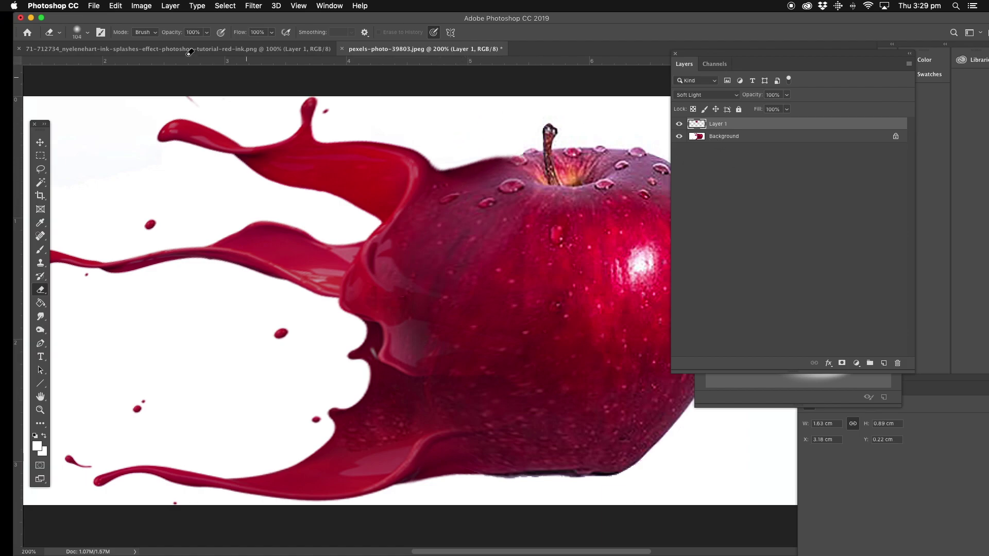
pyautogui.click(170, 5)
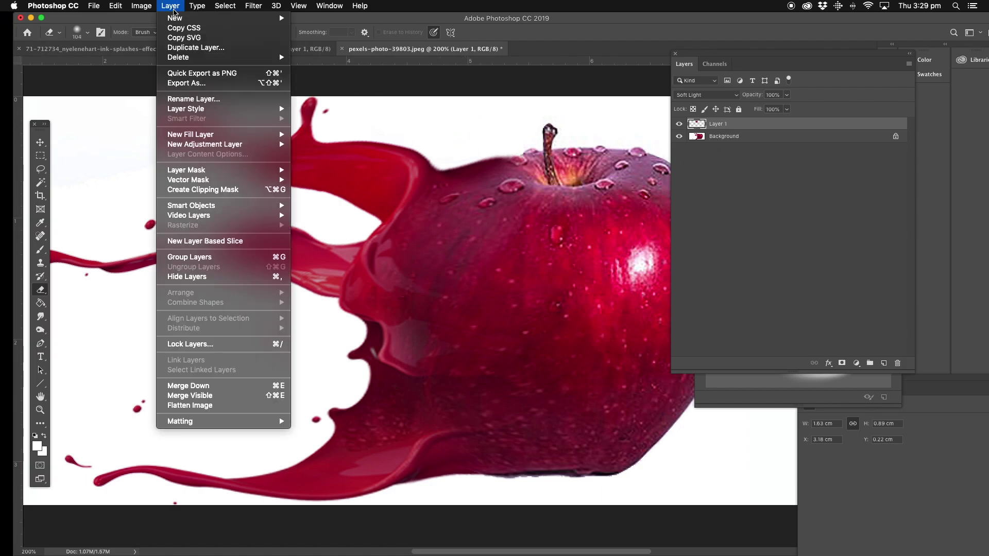
pyautogui.click(209, 407)
# Select a freehand area of apple skin about 0.94 × 0.39 cm on the apple's left half with the Lasso tool
pyautogui.click(41, 170)
pyautogui.rightClick(41, 171)
pyautogui.click(77, 170)
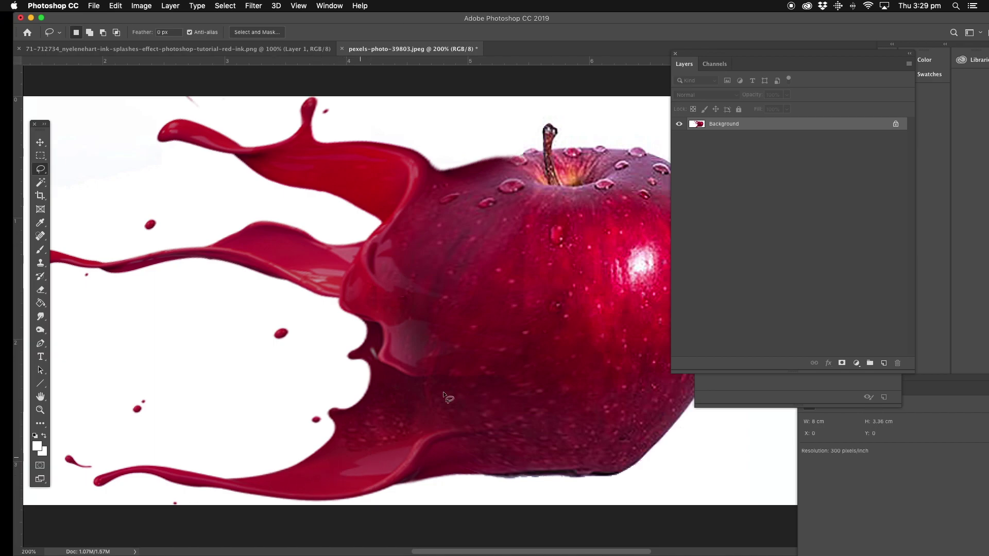
pyautogui.moveTo(516, 237)
pyautogui.mouseDown()
pyautogui.moveTo(440, 233)
pyautogui.moveTo(479, 258)
pyautogui.moveTo(549, 264)
pyautogui.mouseUp()
# Copy the selected apple skin, paste it as a new layer and move it over the middle splash arm
pyautogui.click(115, 6)
pyautogui.click(132, 79)
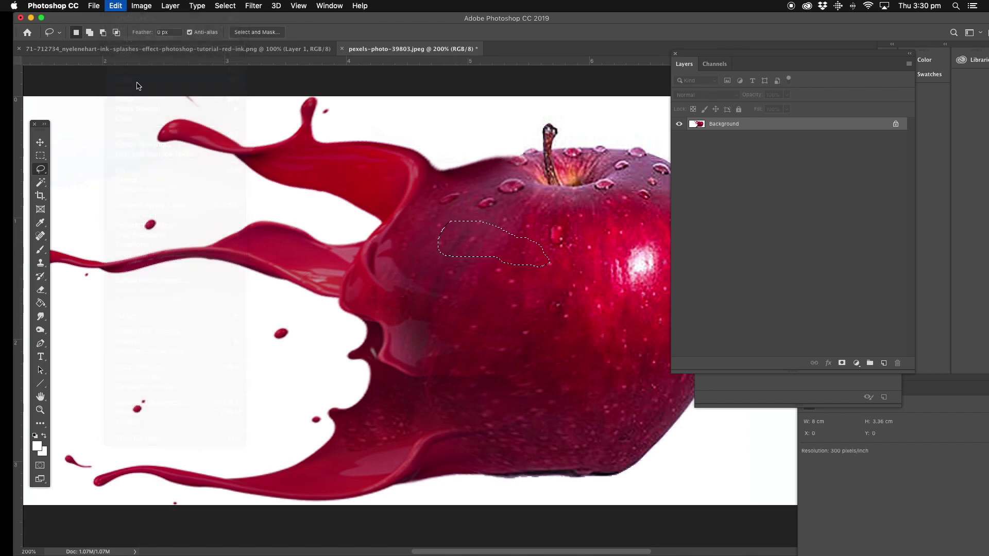
pyautogui.click(116, 6)
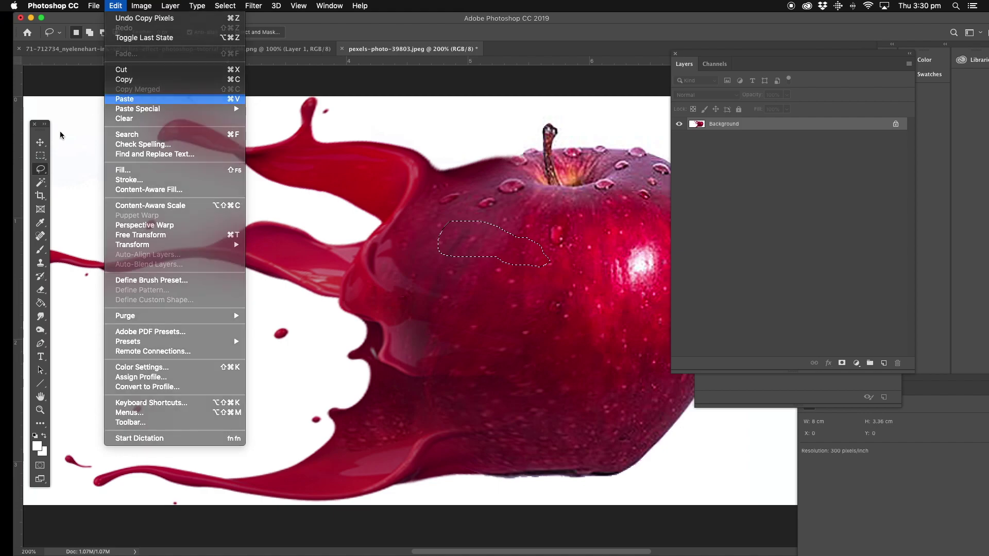
pyautogui.click(133, 99)
pyautogui.press('v')
pyautogui.moveTo(465, 243); pyautogui.dragTo(260, 240)
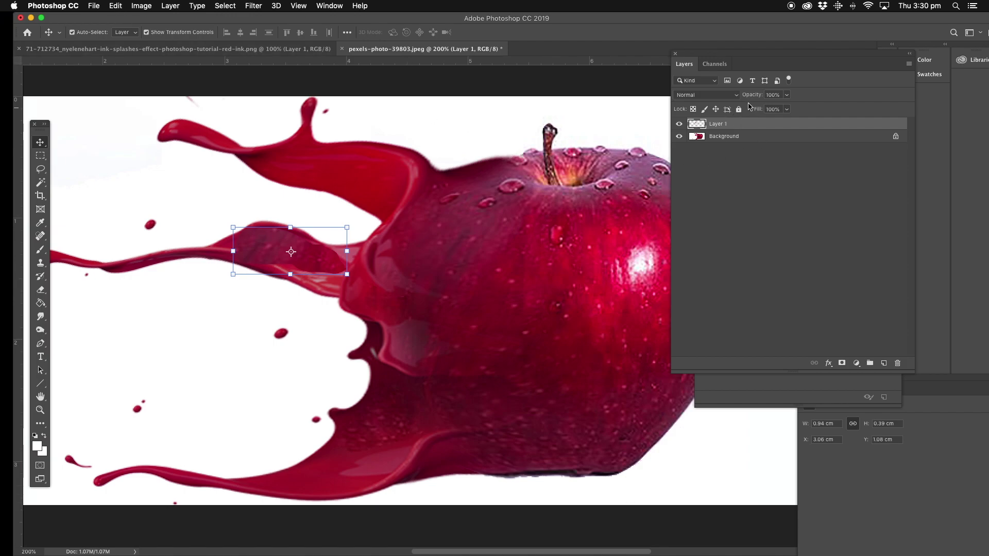
# Set the blending mode of Layer 1 to Hard Light and erase the skin piece's edge nearest the apple
pyautogui.click(737, 96)
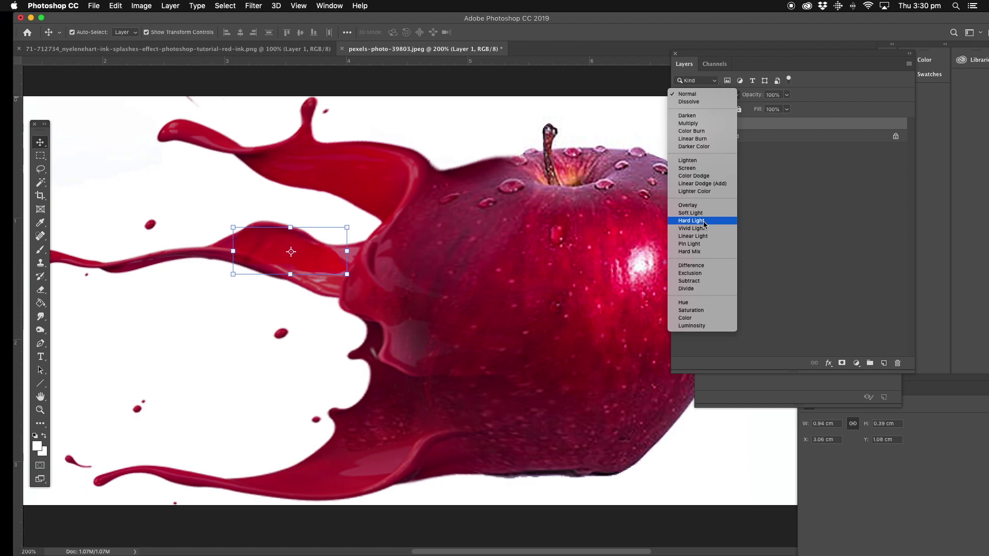
pyautogui.click(704, 222)
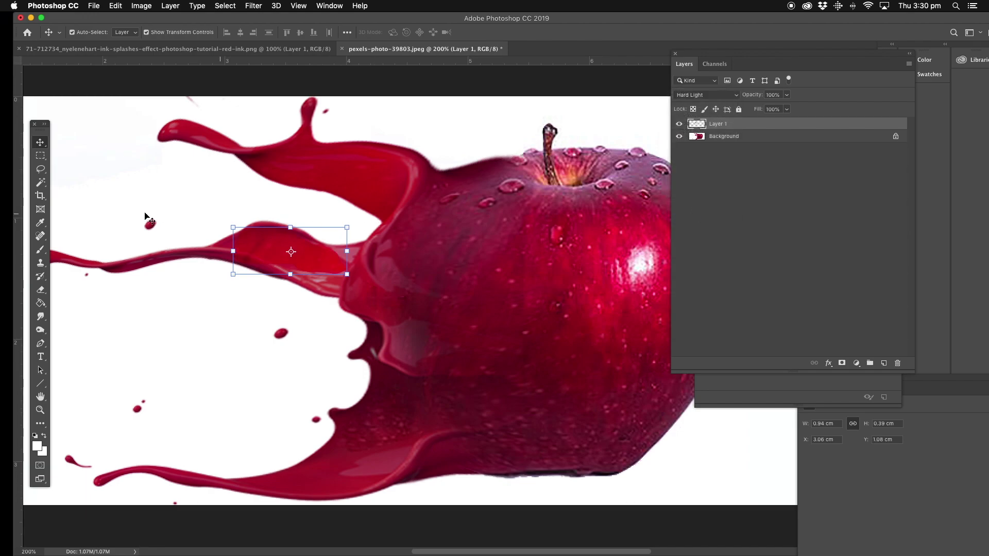
pyautogui.click(41, 290)
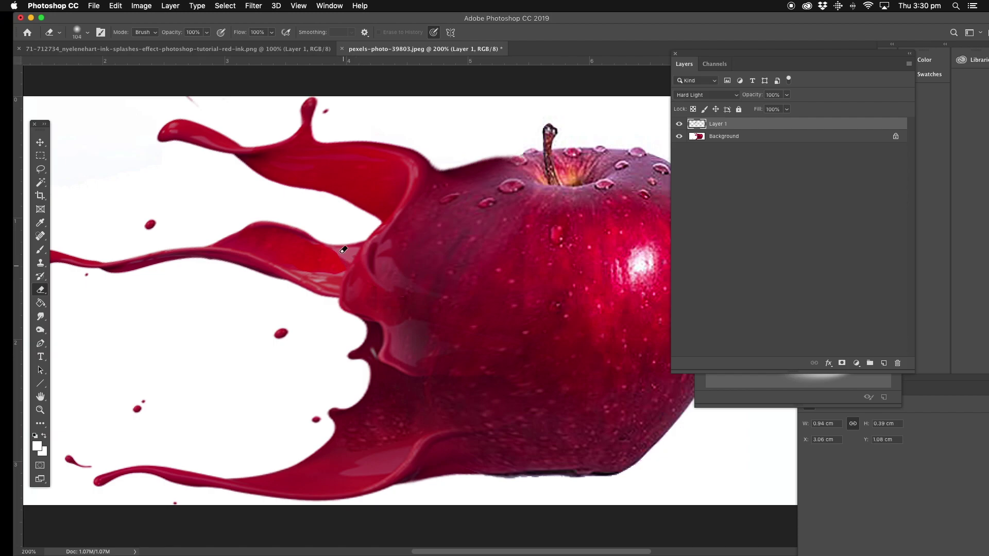
pyautogui.moveTo(336, 242); pyautogui.dragTo(353, 258)
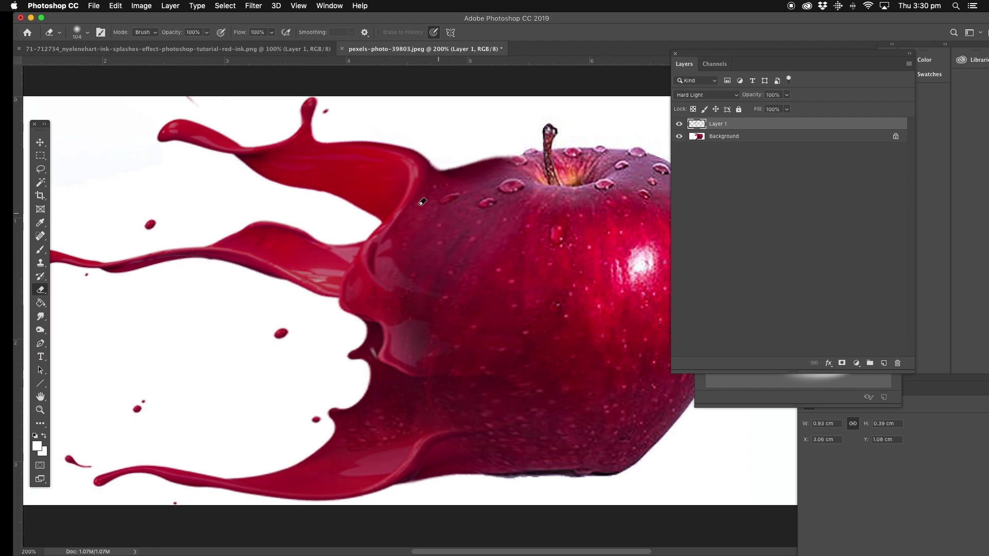
# Flatten the image and lasso an oval area of skin about 0.98 × 0.57 cm on the apple's left half
pyautogui.click(169, 14)
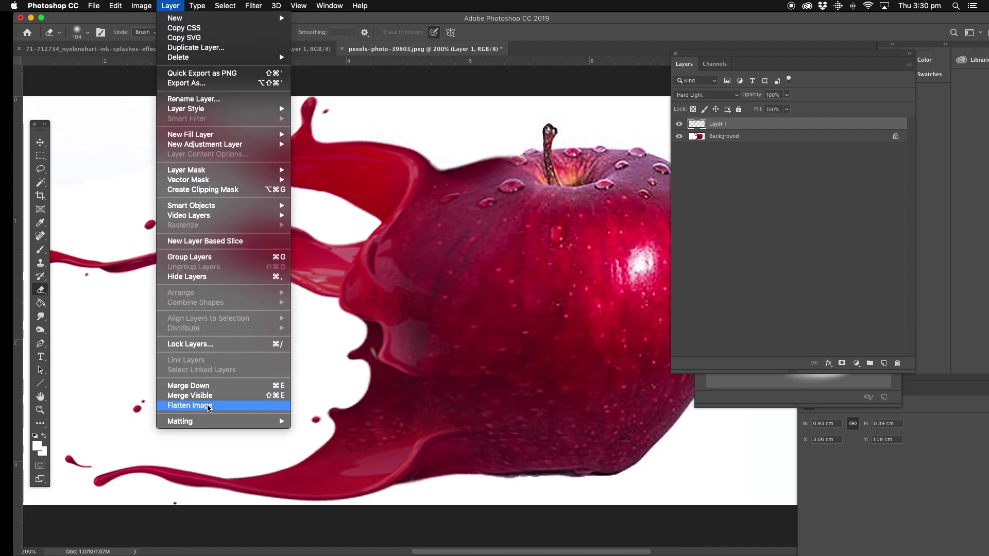
pyautogui.click(346, 267)
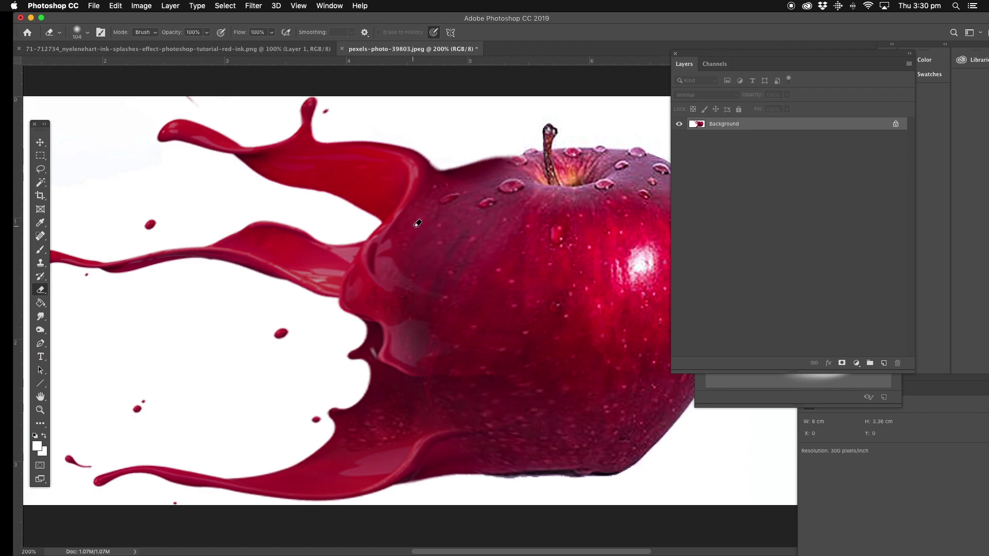
pyautogui.click(40, 169)
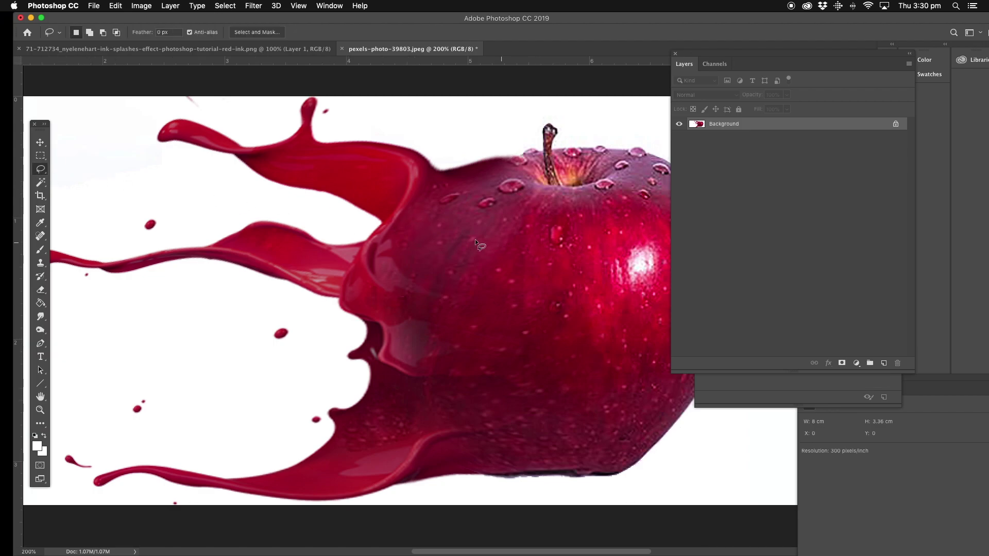
pyautogui.moveTo(465, 226); pyautogui.dragTo(438, 248)
pyautogui.moveTo(556, 273); pyautogui.dragTo(466, 223)
# Copy the lassoed oval of skin, paste it as a new layer and move it over the lower splash arm
pyautogui.click(116, 6)
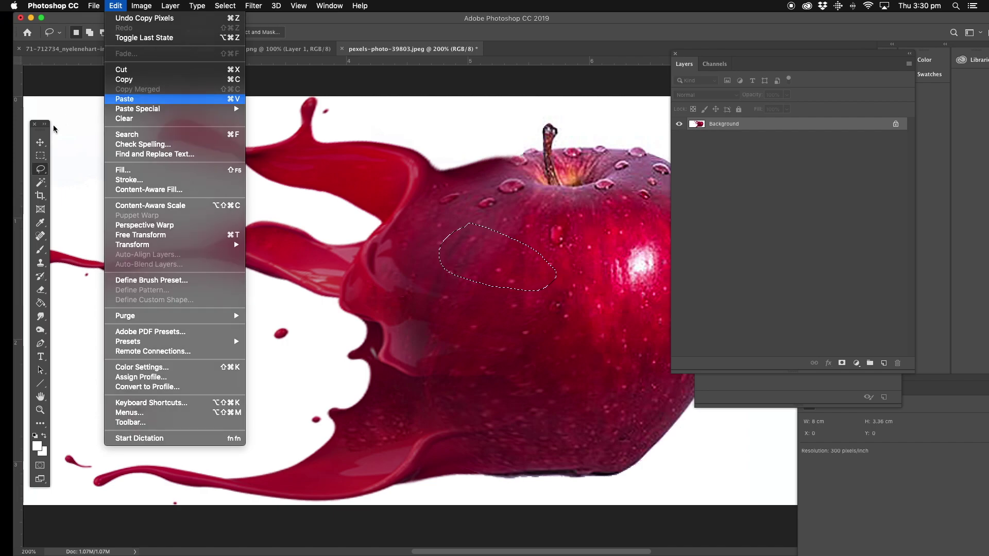
pyautogui.click(125, 99)
pyautogui.press('v')
pyautogui.moveTo(483, 251)
pyautogui.mouseDown()
pyautogui.moveTo(352, 399)
pyautogui.moveTo(292, 443)
pyautogui.moveTo(288, 459)
pyautogui.moveTo(295, 450)
pyautogui.mouseUp()
# Rotate the pasted skin oval by about -18.26°, shift it onto the lower splash arm and apply the transform
pyautogui.click(40, 410)
pyautogui.click(297, 467)
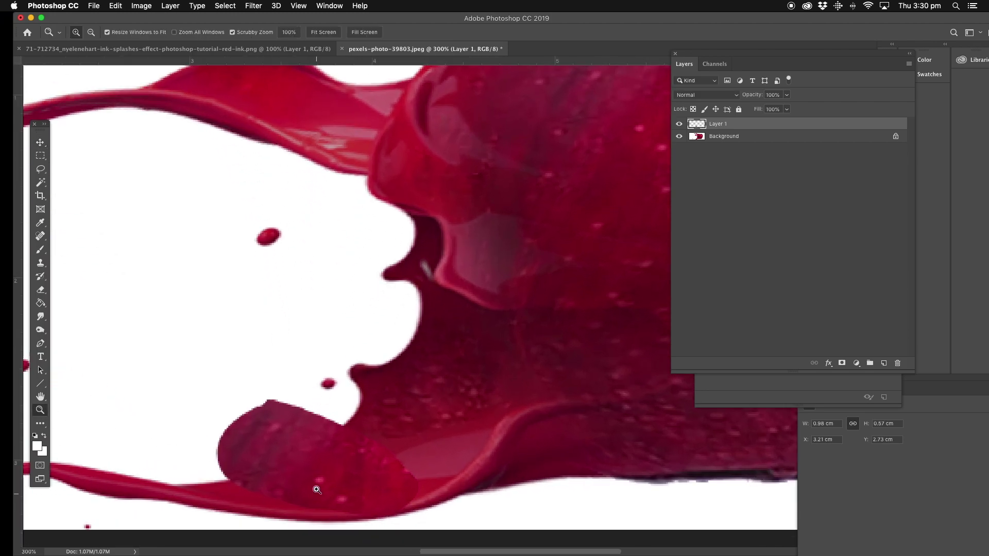
pyautogui.click(317, 490)
pyautogui.click(40, 142)
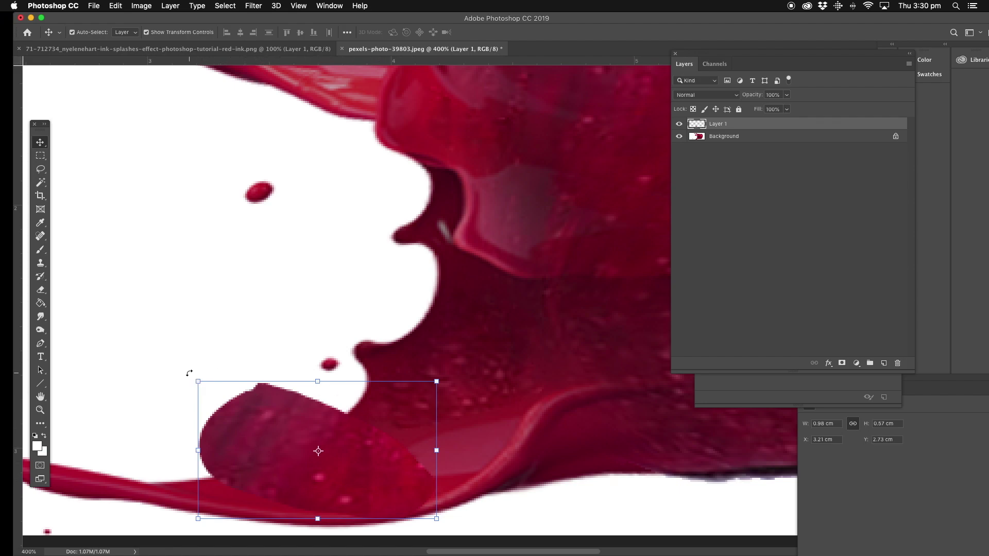
pyautogui.moveTo(190, 371); pyautogui.dragTo(168, 416)
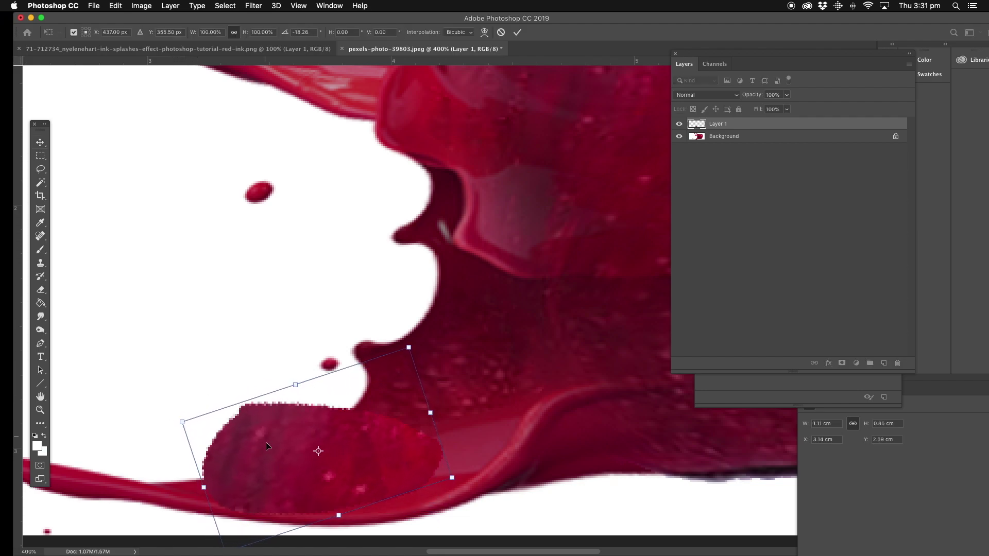
pyautogui.moveTo(257, 412); pyautogui.dragTo(268, 423)
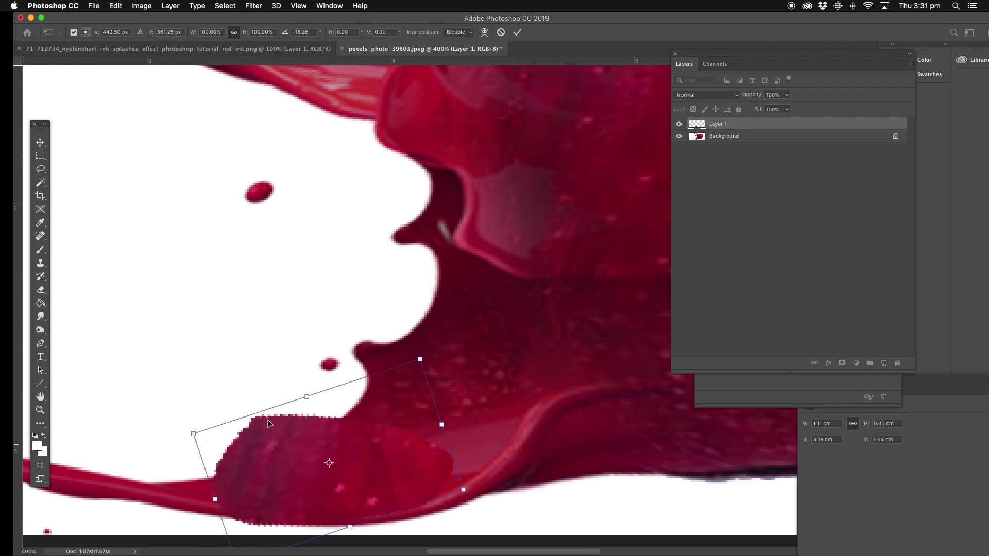
pyautogui.click(41, 170)
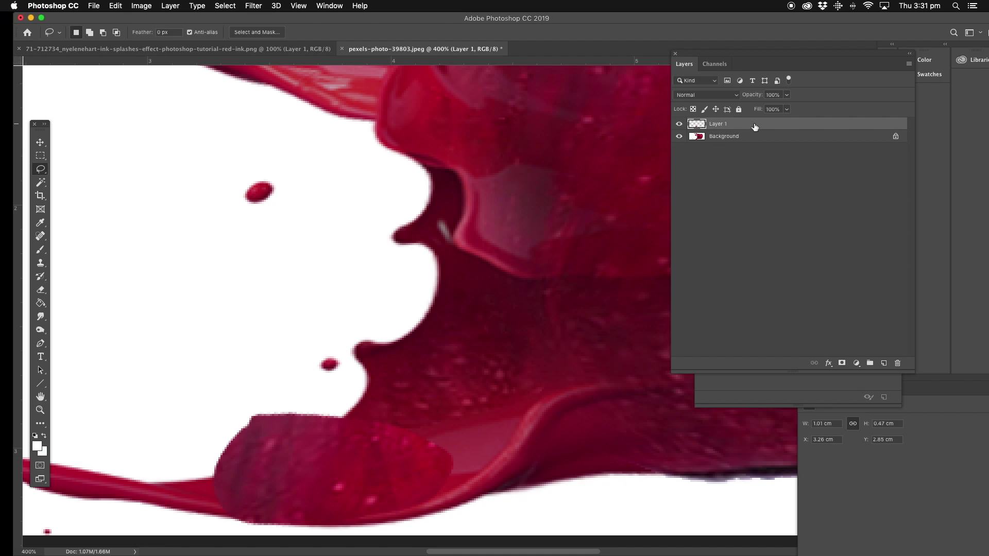
# Try the Darken blending mode on Layer 1, and settle on Soft Light for the lower arm's skin piece
pyautogui.click(41, 141)
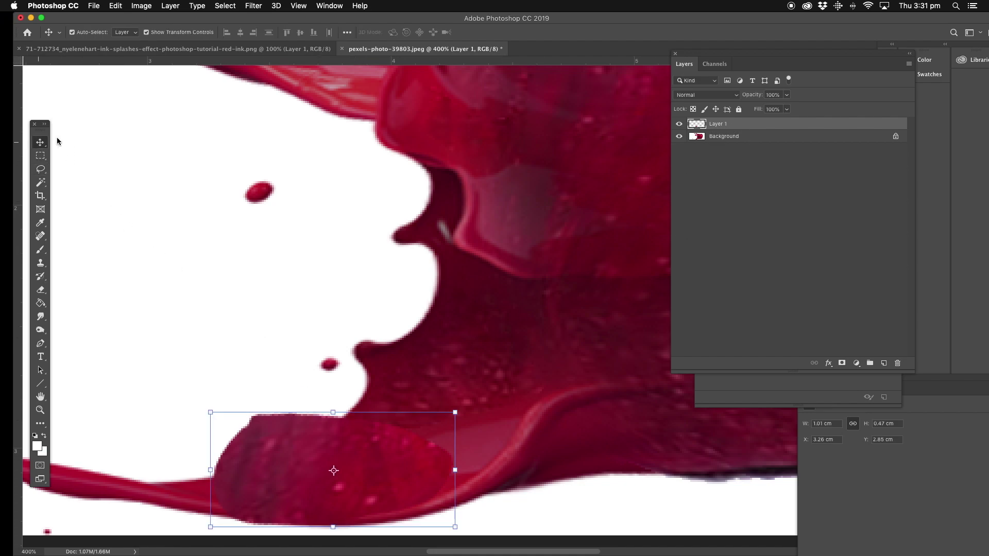
pyautogui.click(737, 96)
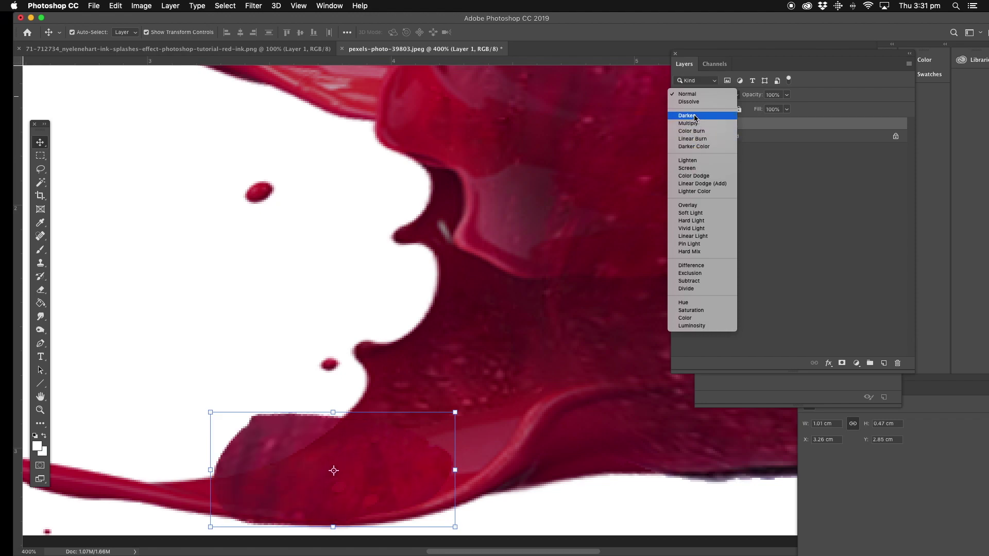
pyautogui.click(674, 114)
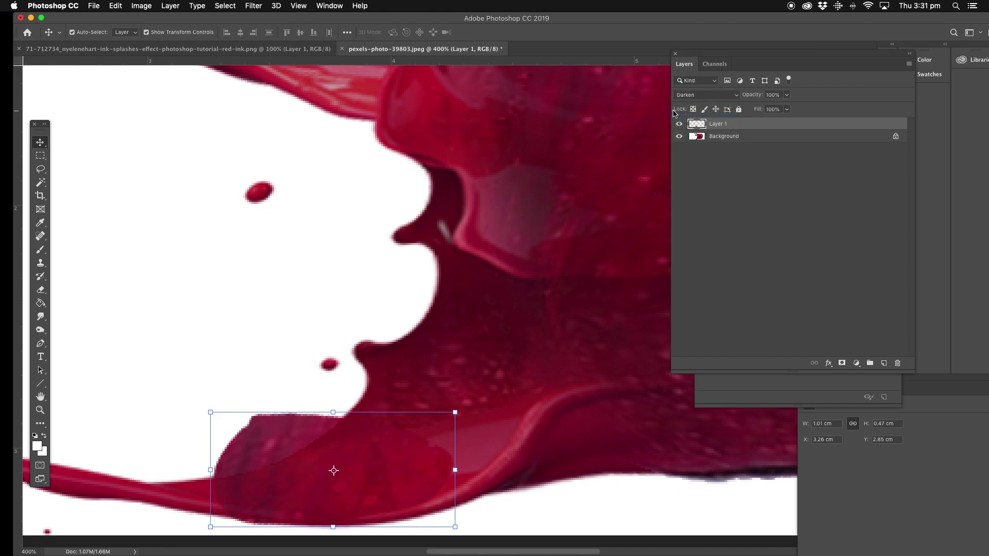
pyautogui.click(735, 100)
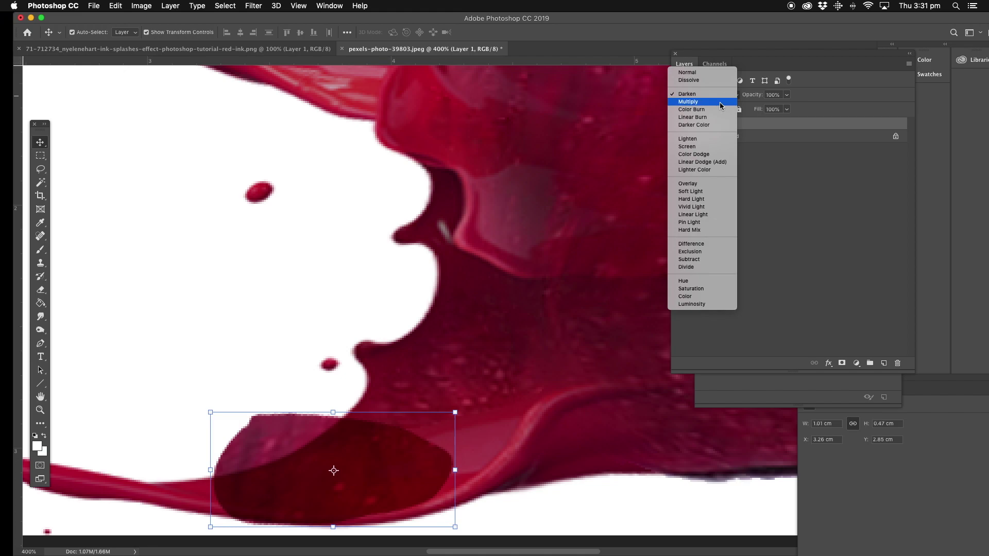
pyautogui.click(705, 192)
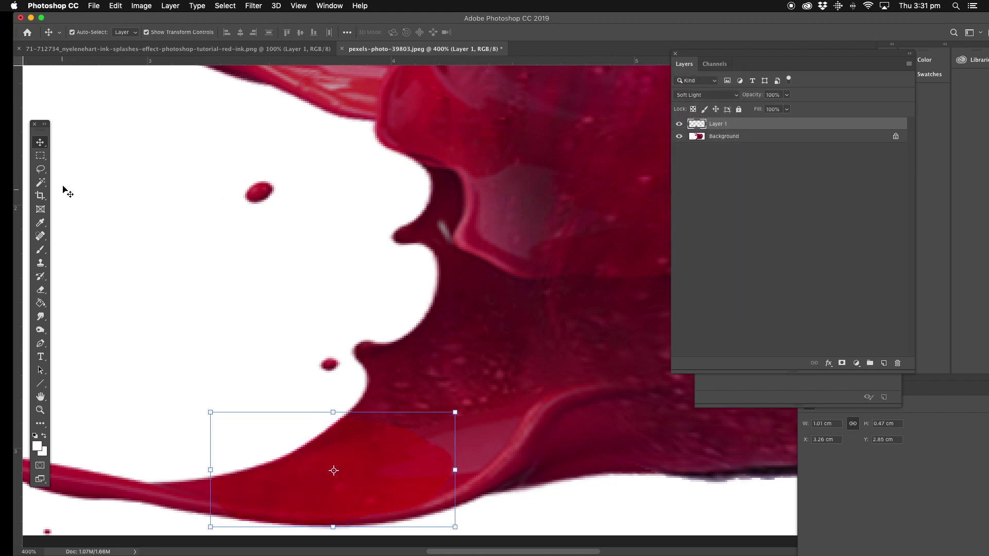
# Darken the skin piece on the lower splash arm with a Brightness/Contrast adjustment
pyautogui.click(40, 169)
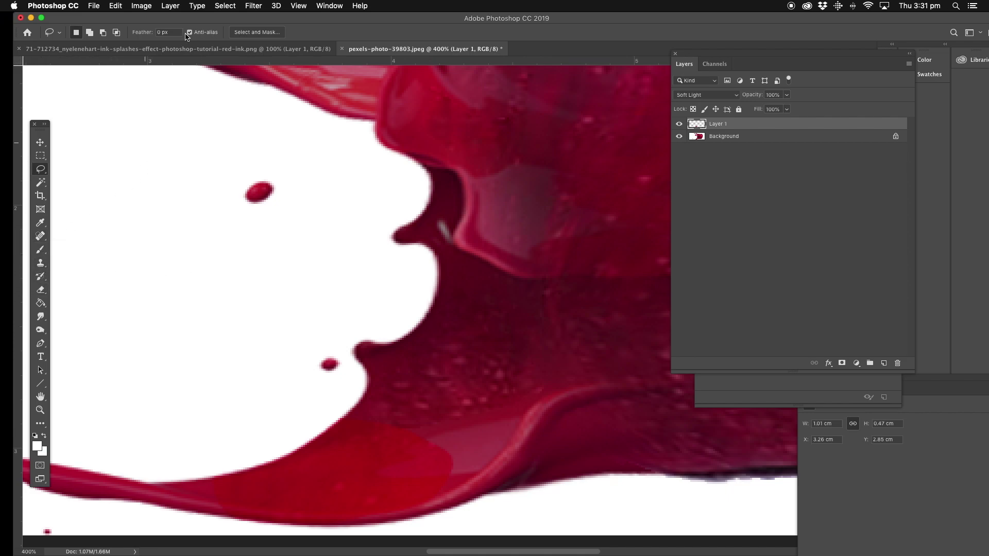
pyautogui.click(147, 8)
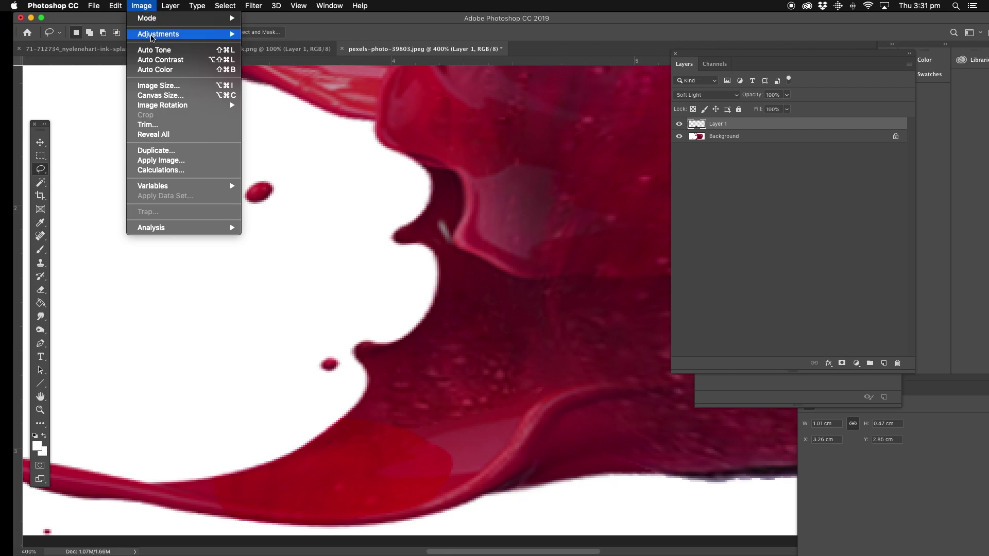
pyautogui.moveTo(153, 37)
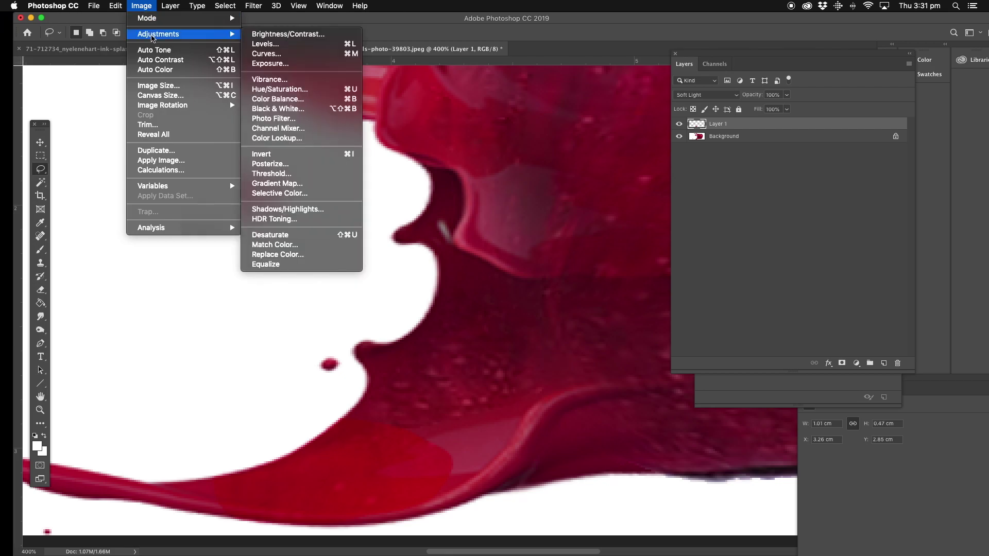
pyautogui.click(294, 39)
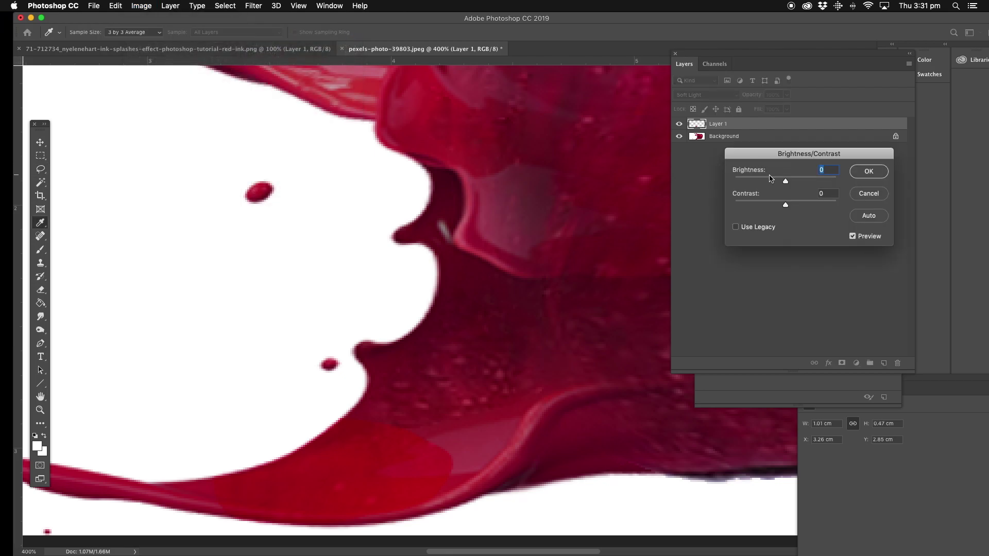
pyautogui.moveTo(785, 182); pyautogui.dragTo(810, 206)
pyautogui.click(869, 173)
pyautogui.press('l')
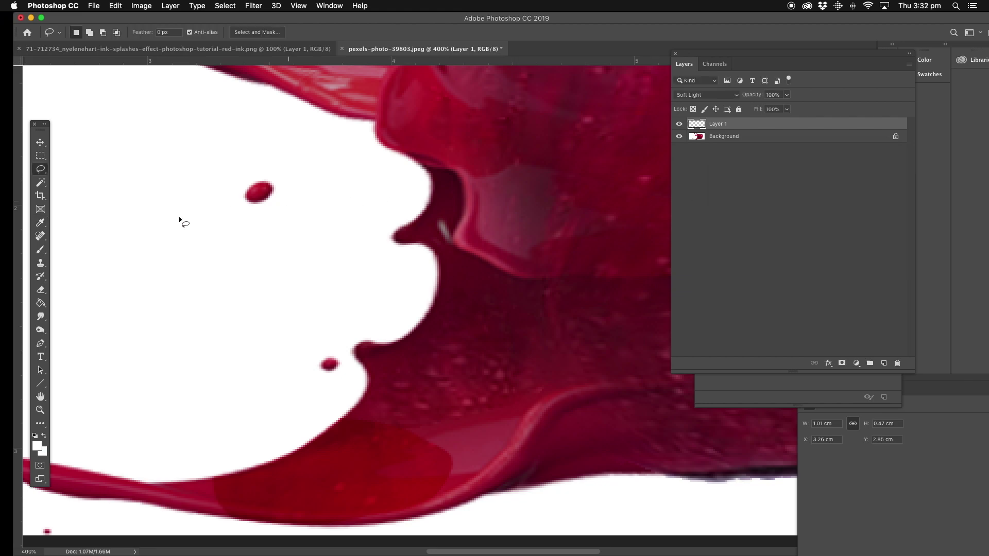
# Erase the hard edges at both ends of the skin piece on the lower splash arm with the Eraser tool
pyautogui.click(38, 294)
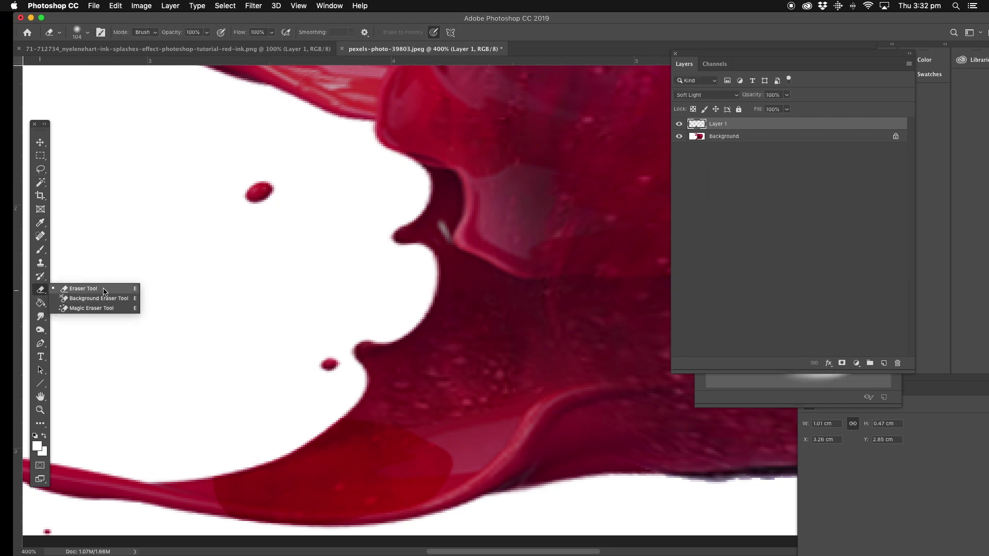
pyautogui.click(104, 291)
pyautogui.click(470, 432)
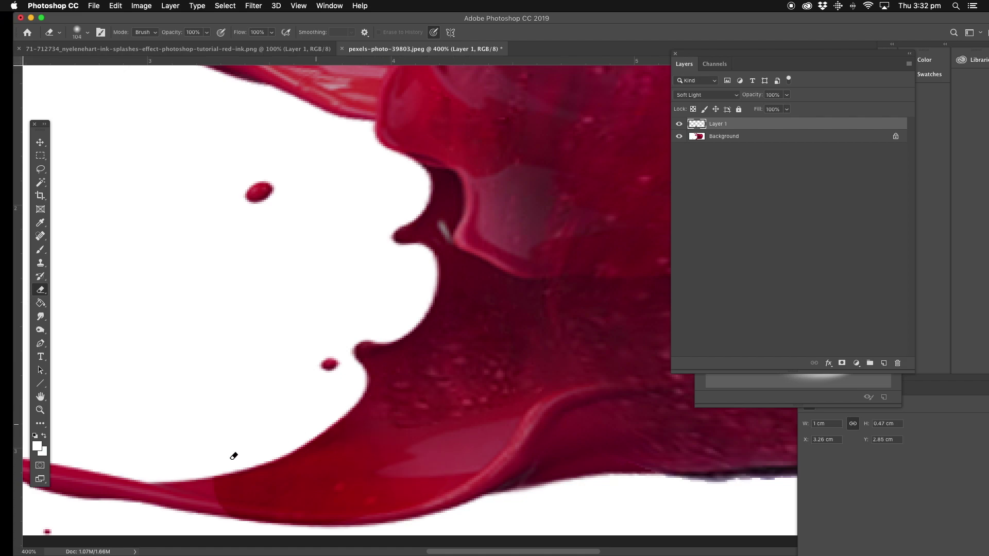
pyautogui.moveTo(207, 481)
pyautogui.mouseDown()
pyautogui.moveTo(186, 499)
pyautogui.moveTo(208, 496)
pyautogui.mouseUp()
# Smudge both ends of the lower arm's skin piece into the ink at 42% strength
pyautogui.click(45, 317)
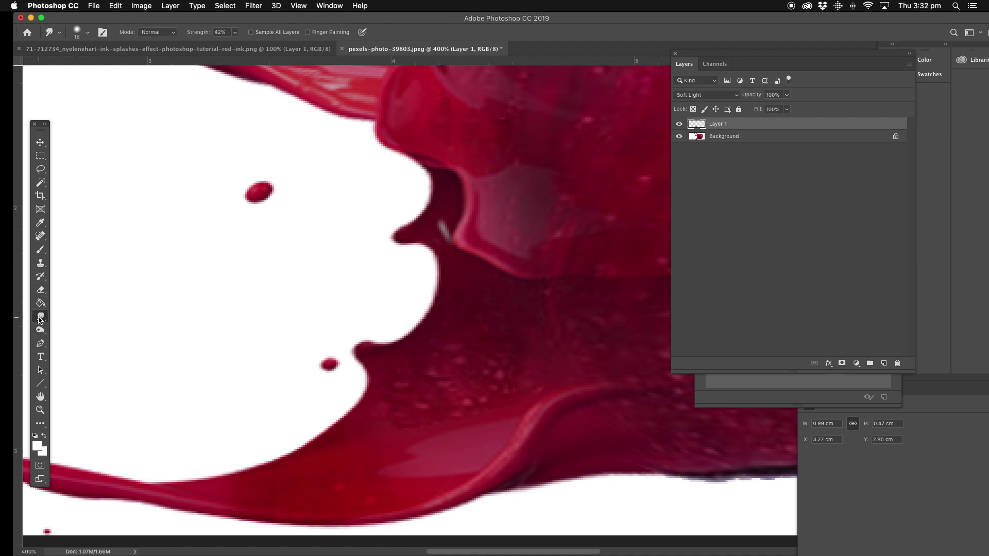
pyautogui.click(40, 320)
pyautogui.click(432, 486)
pyautogui.moveTo(432, 485)
pyautogui.mouseDown()
pyautogui.moveTo(483, 448)
pyautogui.moveTo(227, 495)
pyautogui.moveTo(242, 497)
pyautogui.moveTo(183, 489)
pyautogui.moveTo(233, 502)
pyautogui.moveTo(179, 478)
pyautogui.mouseUp()
# Check the whole composition at 100% and flatten the lower arm's skin layer into the background
pyautogui.click(40, 410)
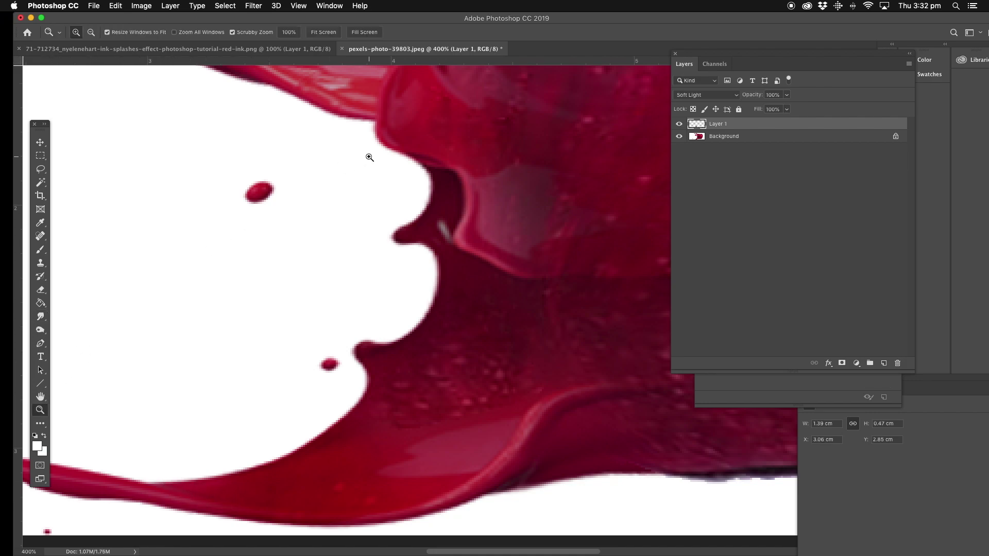
pyautogui.rightClick(401, 192)
pyautogui.click(428, 195)
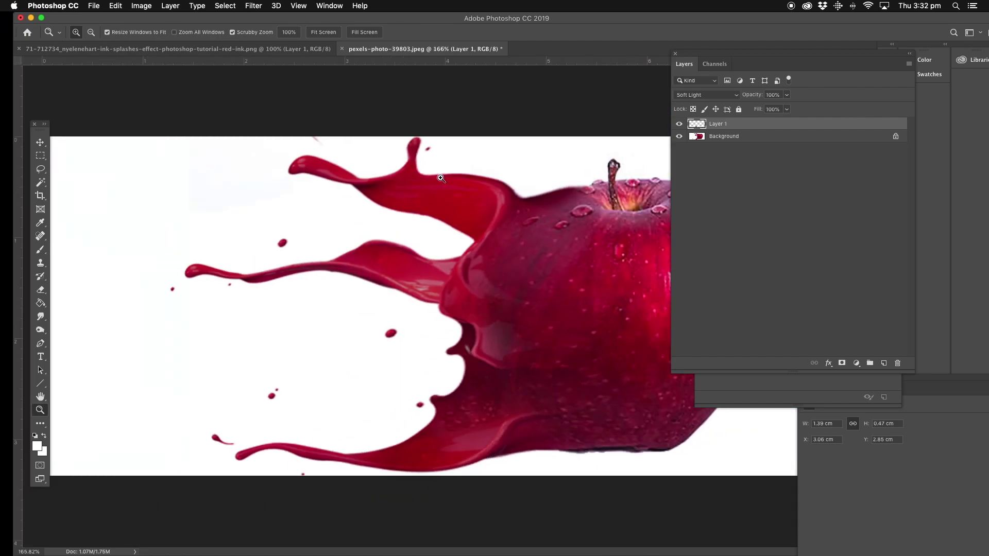
pyautogui.press('alt')
pyautogui.keyDown('alt'); pyautogui.click(559, 234); pyautogui.keyUp('alt')
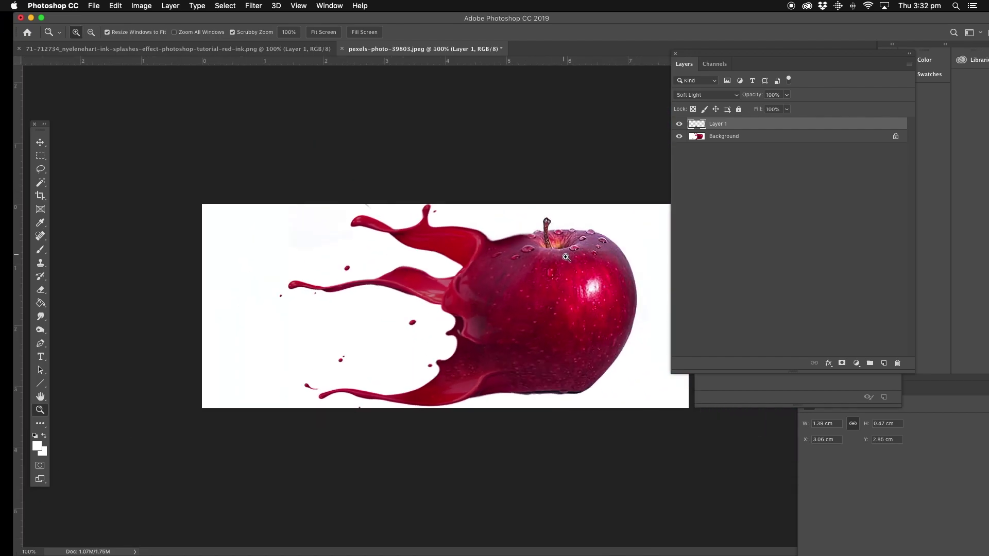
pyautogui.click(171, 6)
pyautogui.click(190, 405)
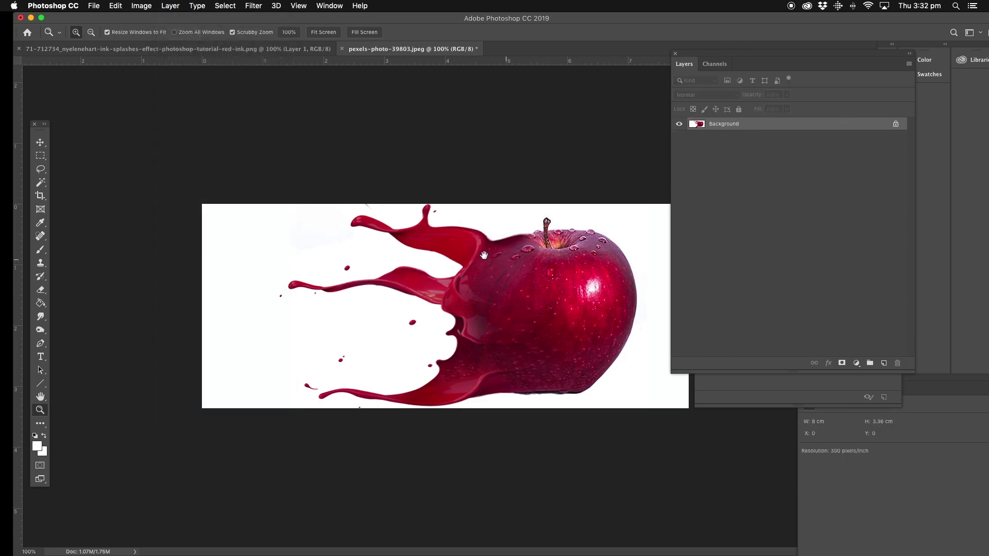